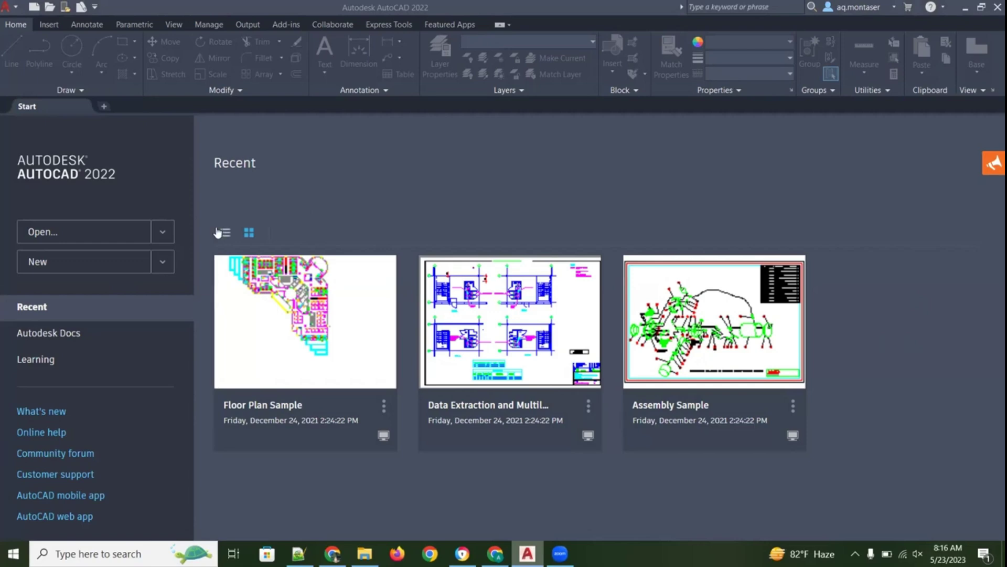
# Create a new drawing and add the Workspace selector to the Quick Access Toolbar
pyautogui.click(60, 271)
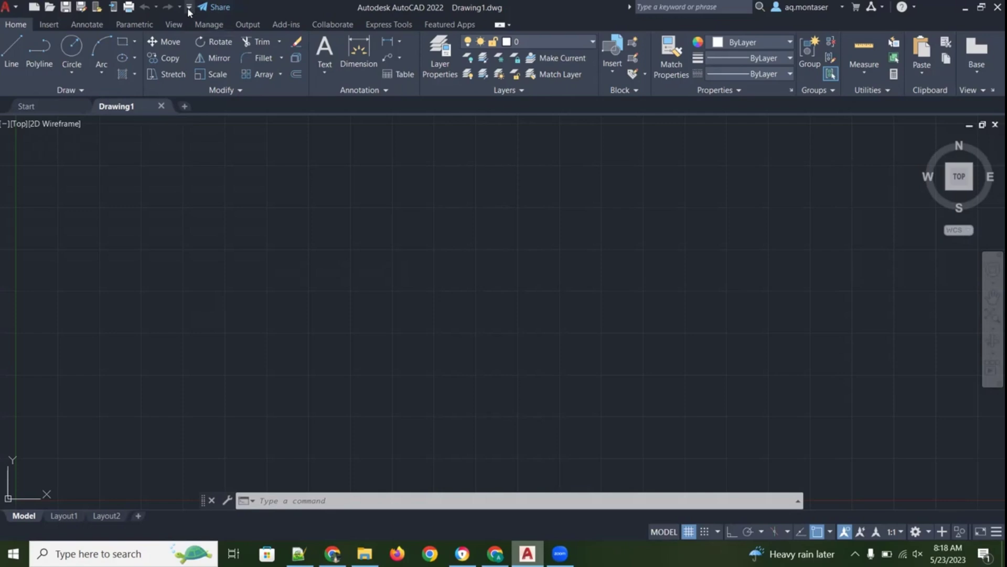
pyautogui.click(190, 9)
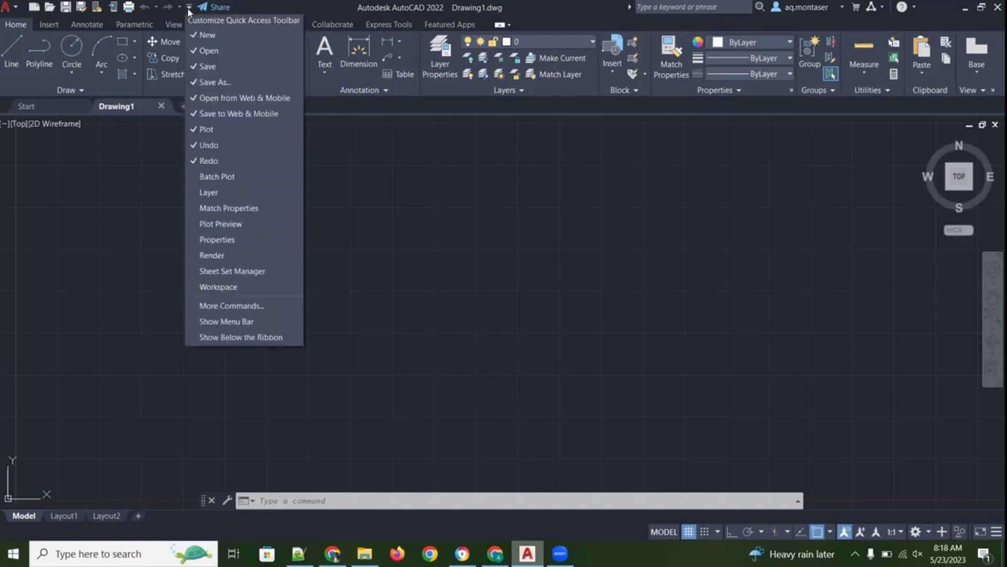
pyautogui.click(189, 9)
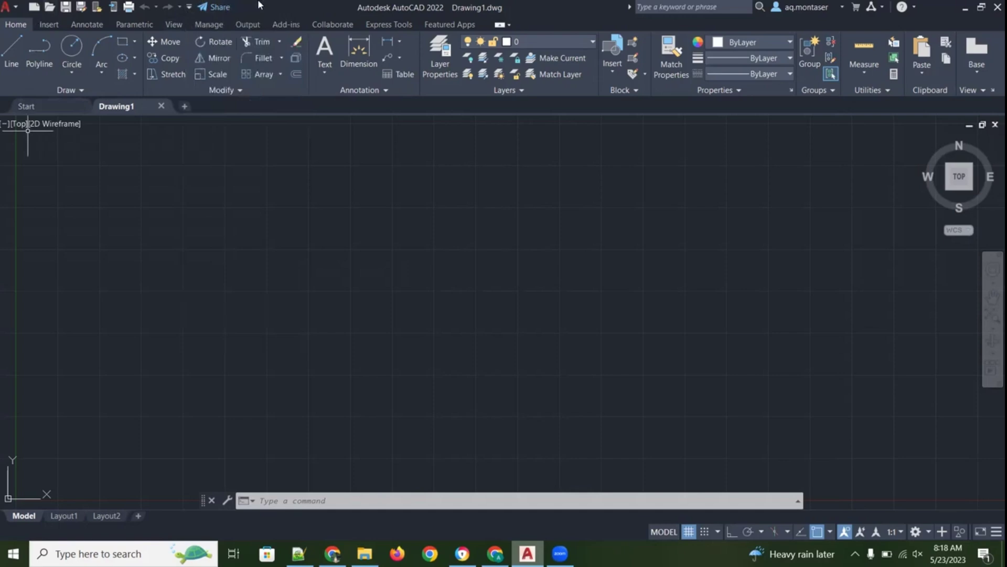
pyautogui.click(190, 8)
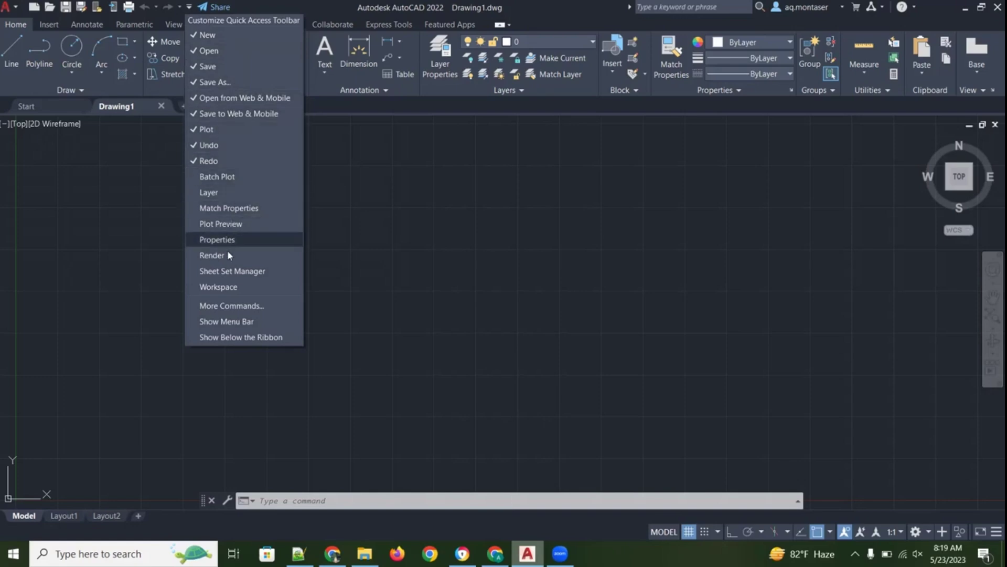
pyautogui.click(232, 287)
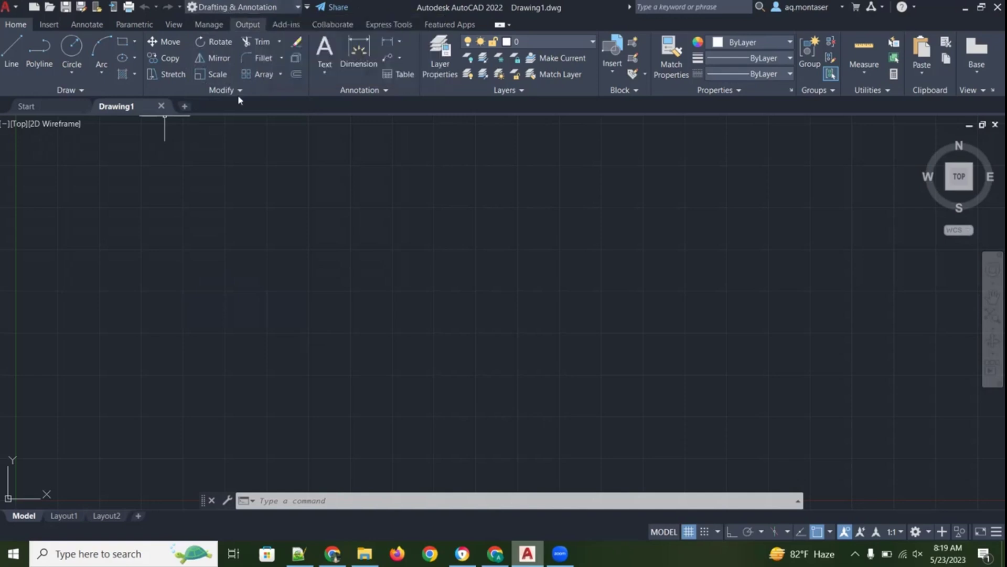
# Switch to the 3D Modeling workspace and set the visual style to Realistic
pyautogui.click(244, 5)
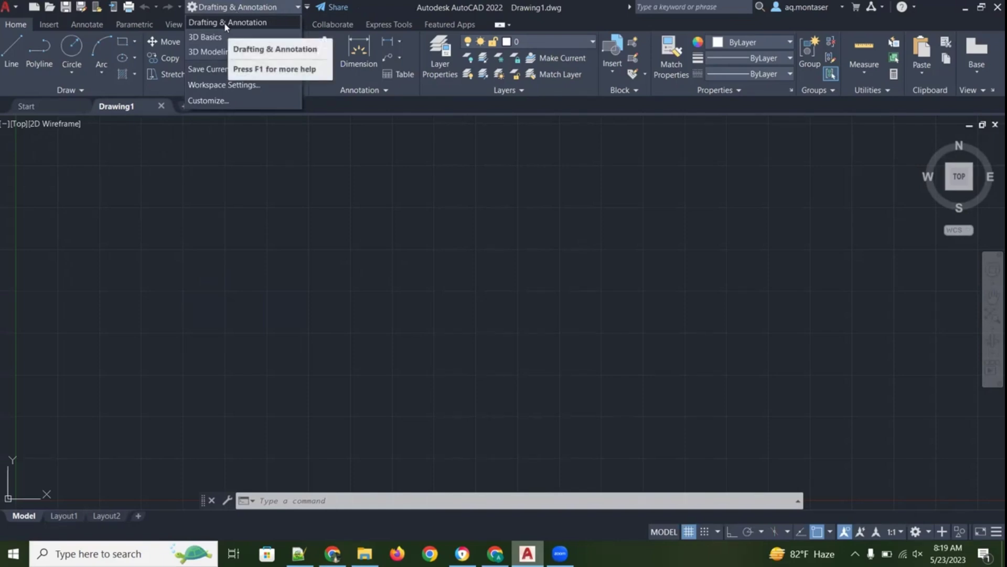
pyautogui.click(203, 51)
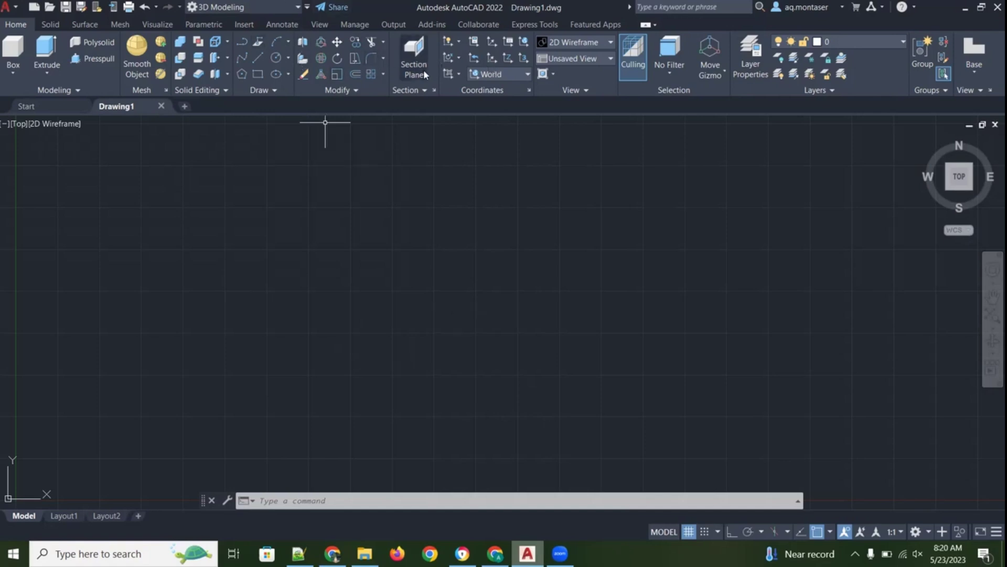
pyautogui.click(581, 43)
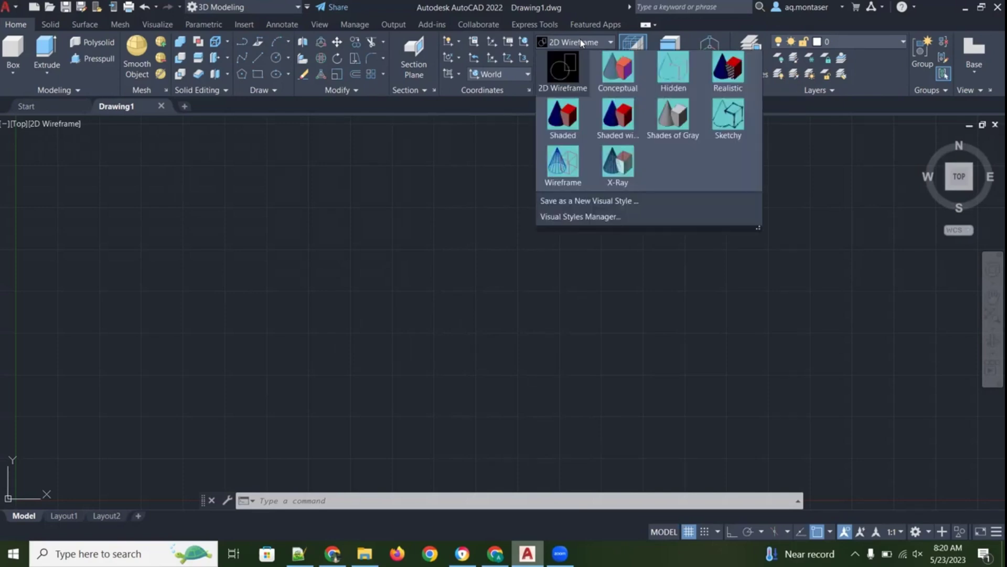
pyautogui.click(723, 76)
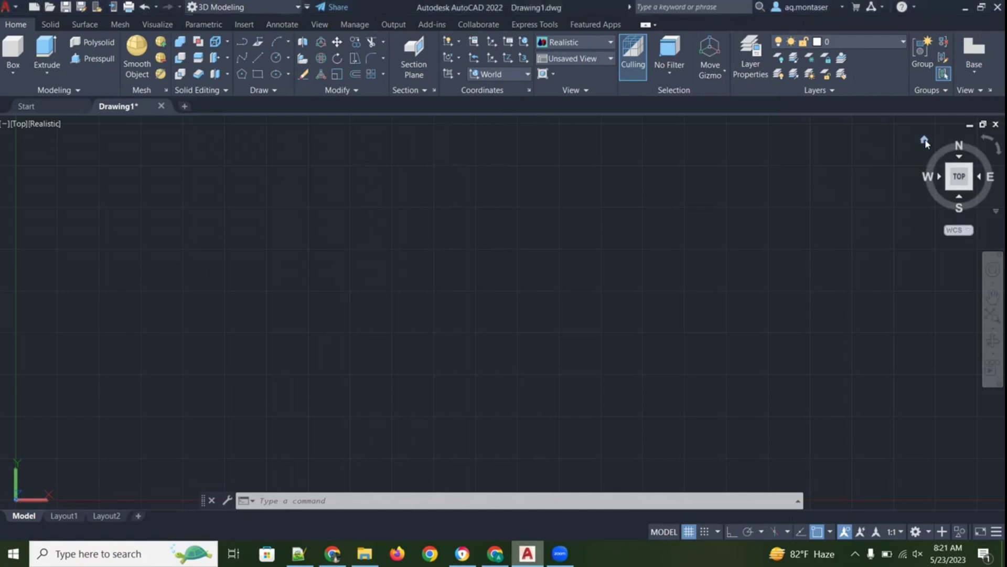
# Turn the model view to its SW Isometric home orientation, with the origin near the lower edge of the drawing area
pyautogui.click(924, 141)
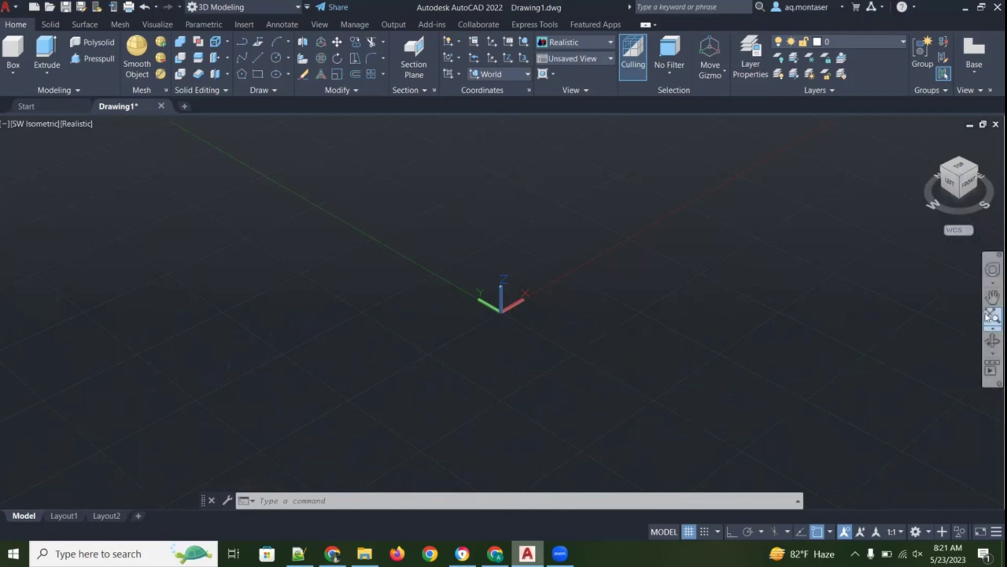
pyautogui.click(991, 298)
pyautogui.moveTo(873, 297); pyautogui.dragTo(857, 446)
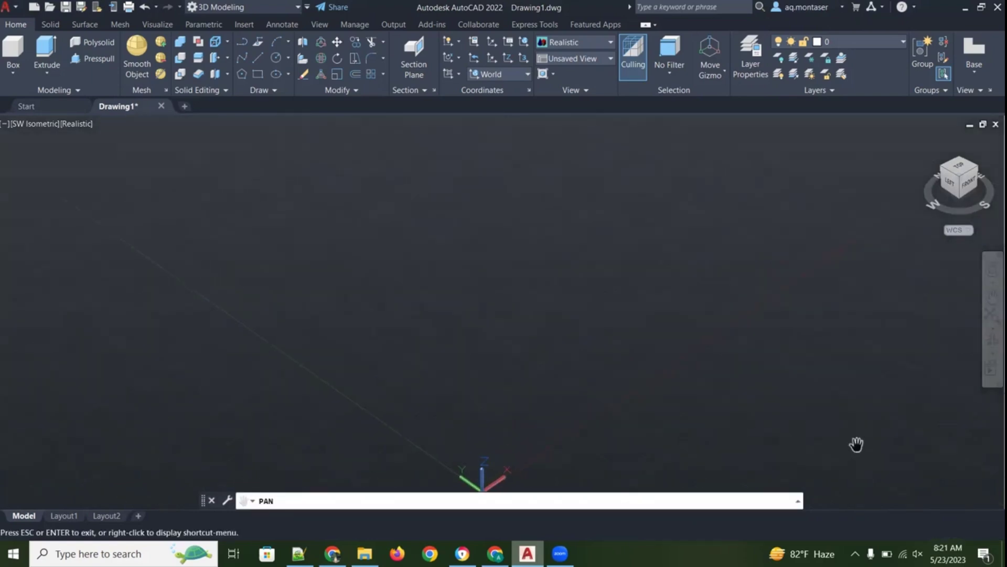
pyautogui.press('Escape')
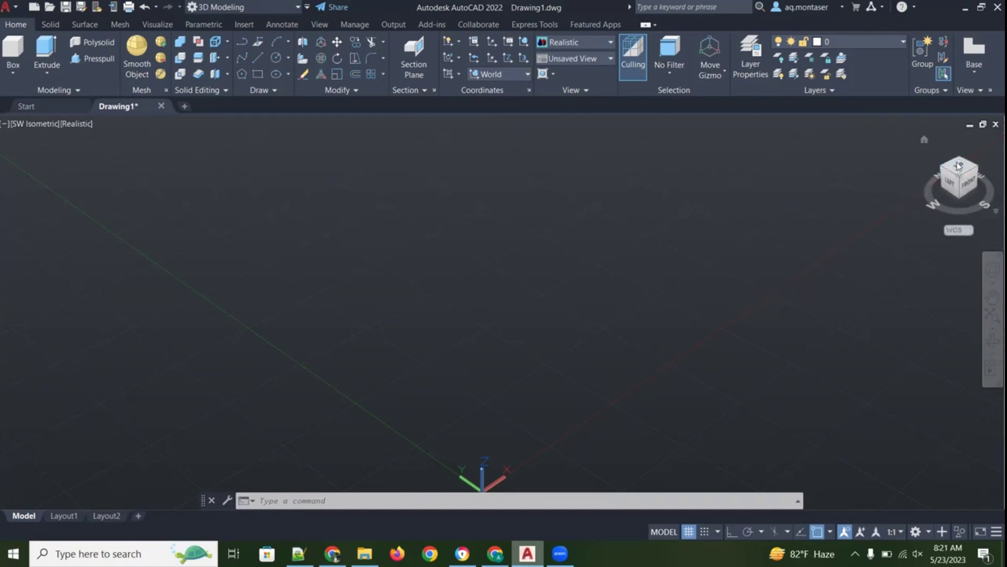
# Set the ViewCube's projection mode to Parallel
pyautogui.rightClick(958, 167)
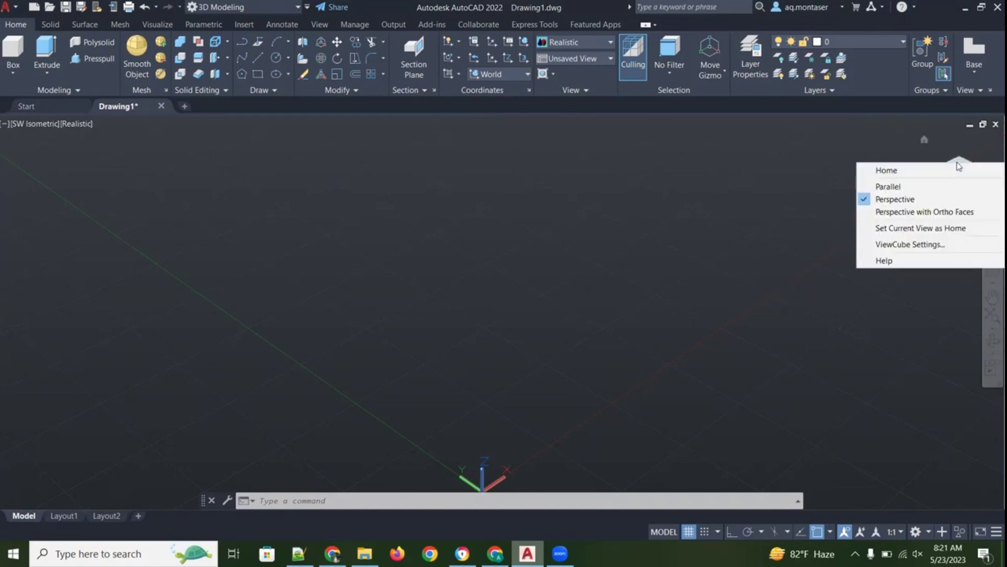
pyautogui.click(766, 313)
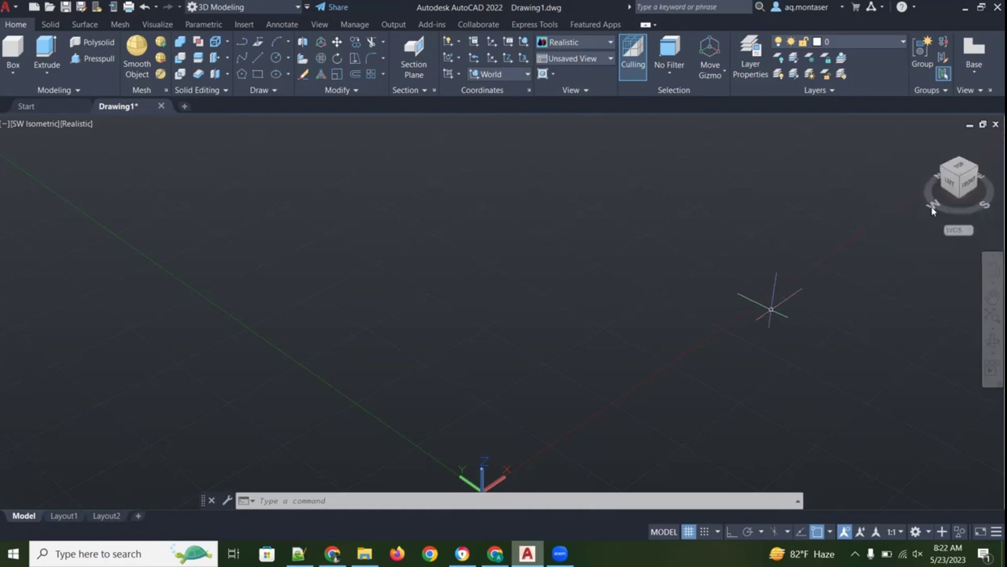
pyautogui.rightClick(962, 167)
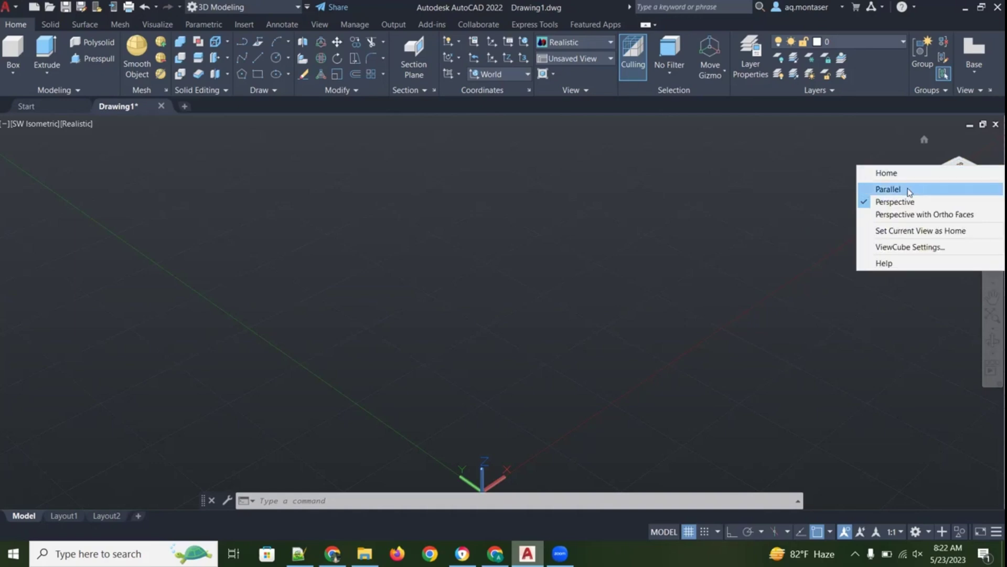
pyautogui.click(888, 189)
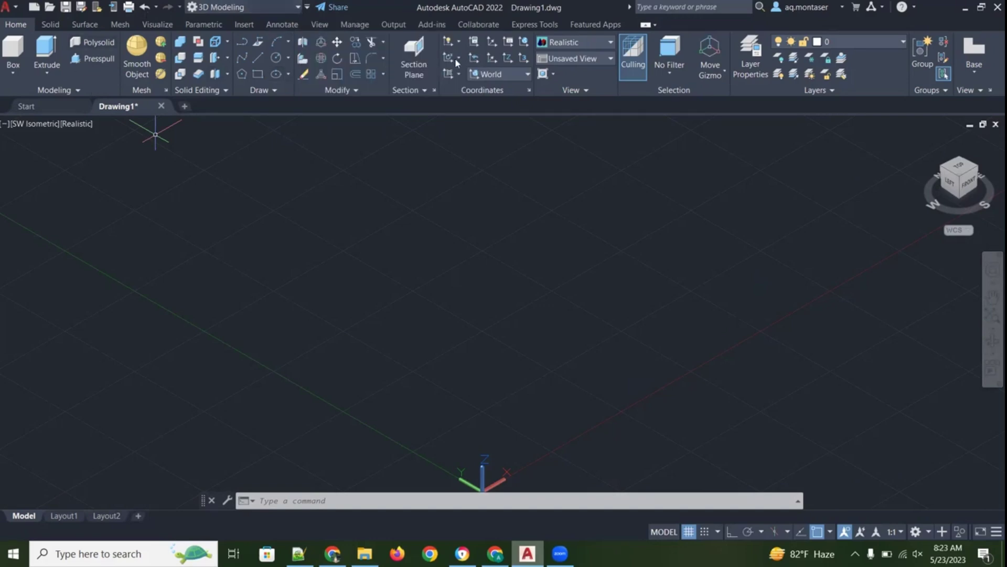
pyautogui.click(564, 45)
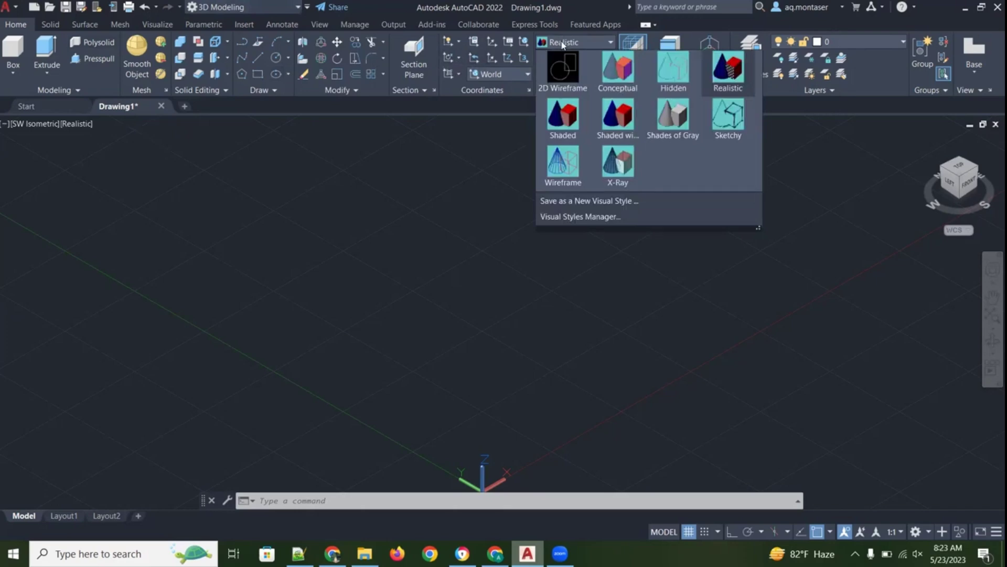
pyautogui.click(563, 44)
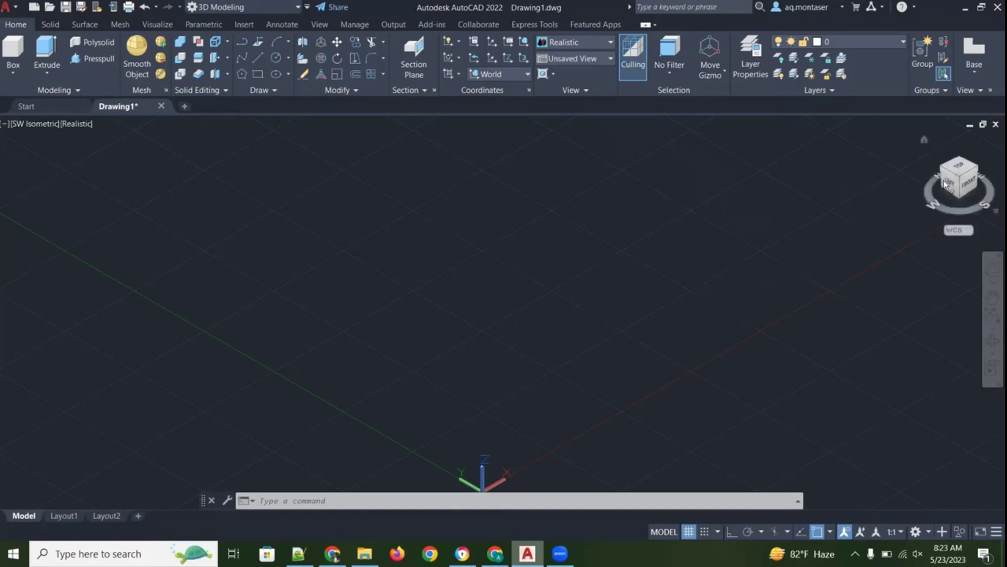
pyautogui.rightClick(958, 168)
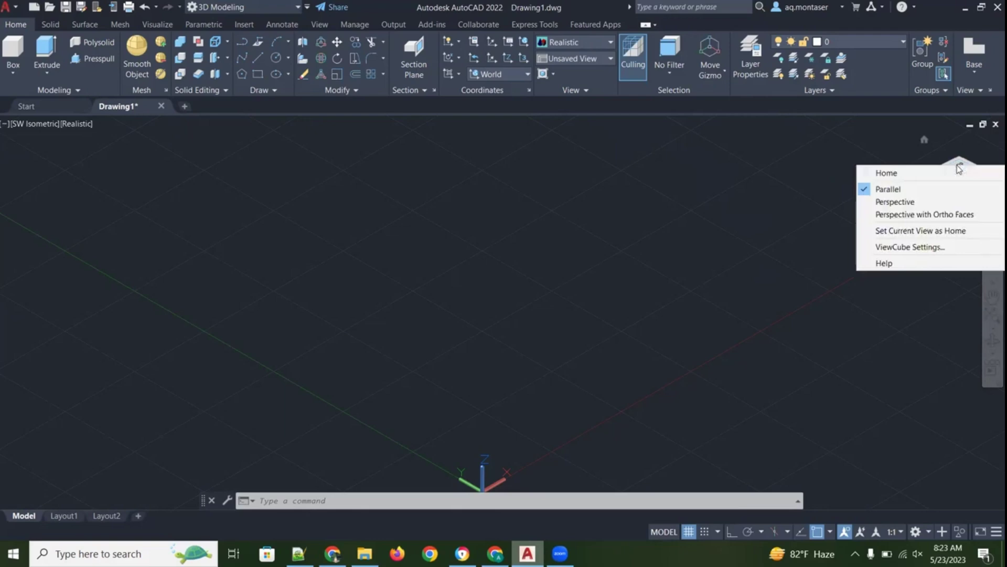
pyautogui.click(795, 281)
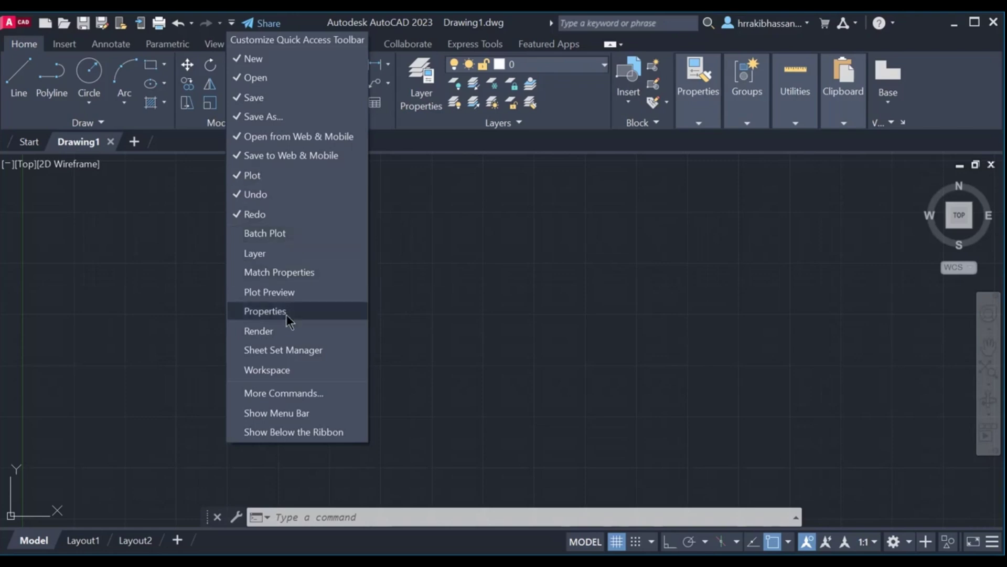
# In the AutoCAD 2023 drawing, add the Workspace selector to the Quick Access Toolbar and activate the 3D Modeling workspace
pyautogui.click(266, 370)
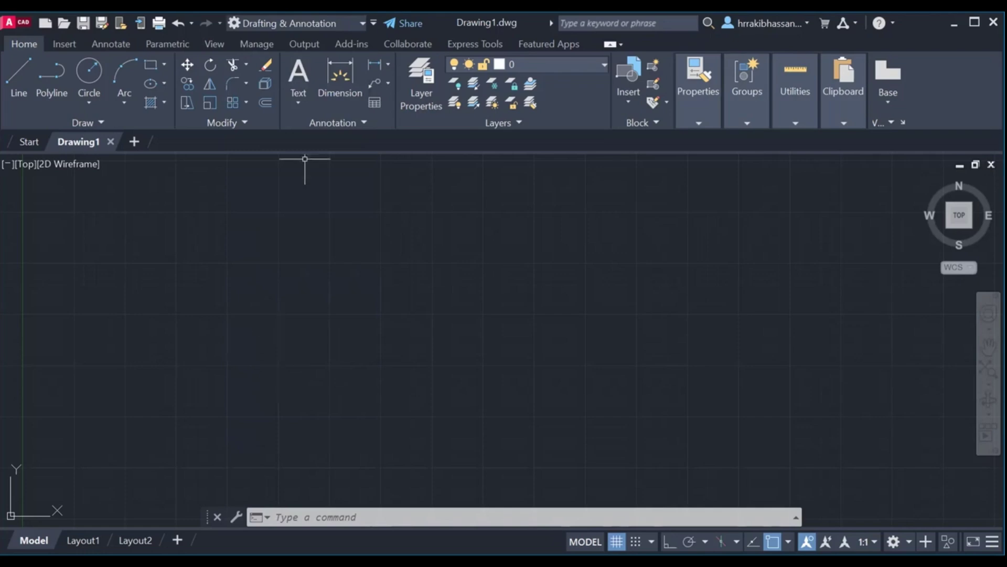
pyautogui.click(294, 23)
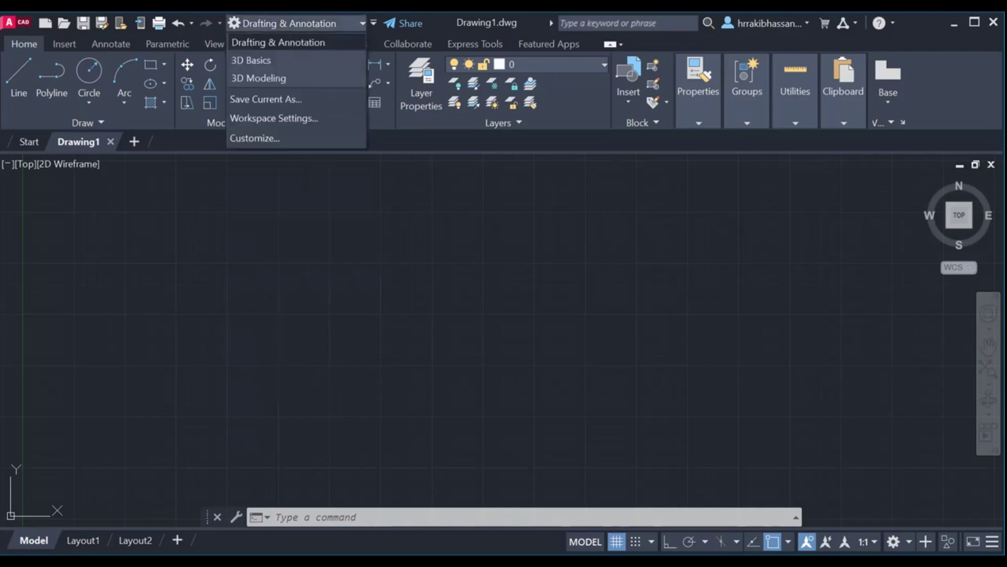
pyautogui.click(307, 78)
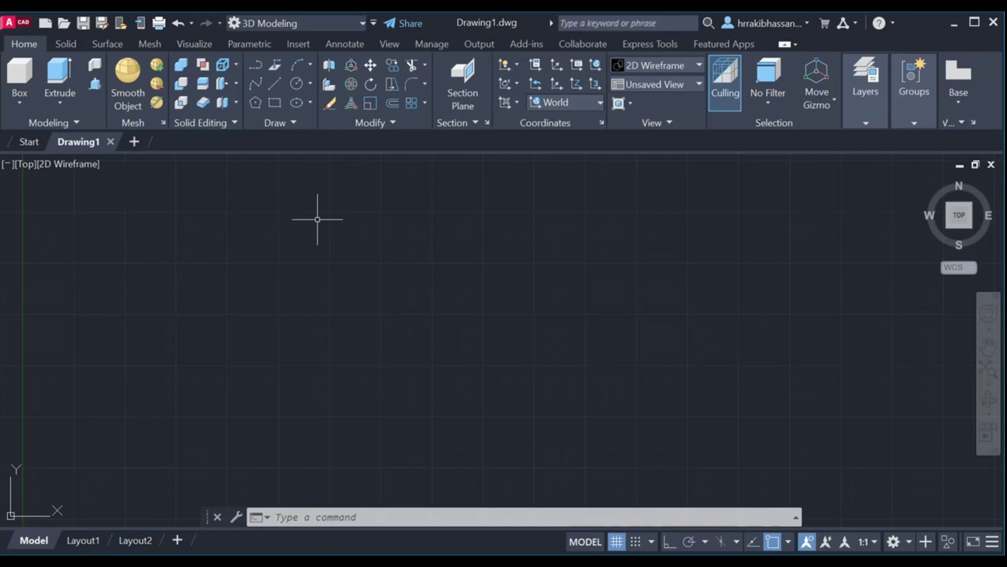
# Change the drawing's visual style from 2D Wireframe to Realistic
pyautogui.click(656, 64)
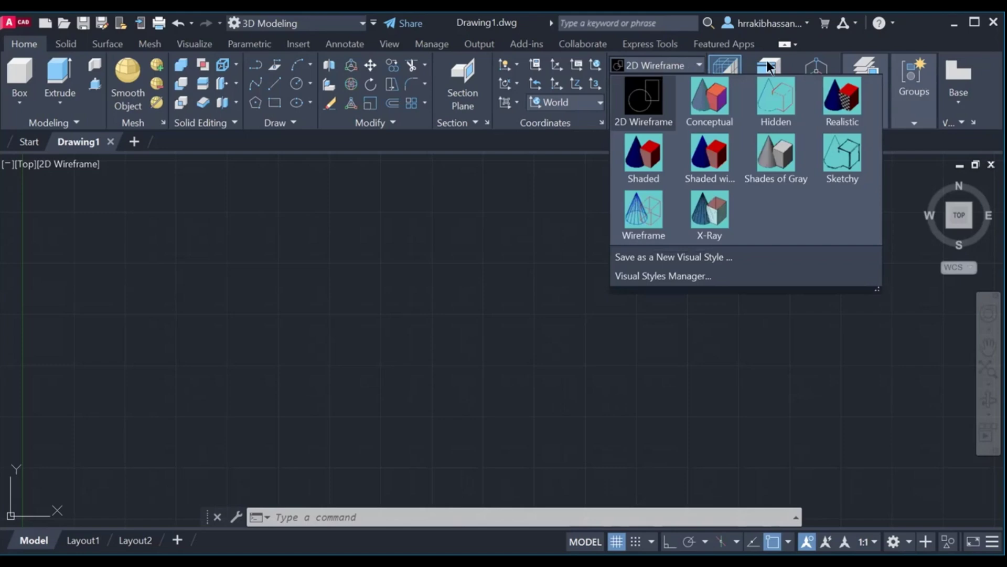
pyautogui.click(839, 97)
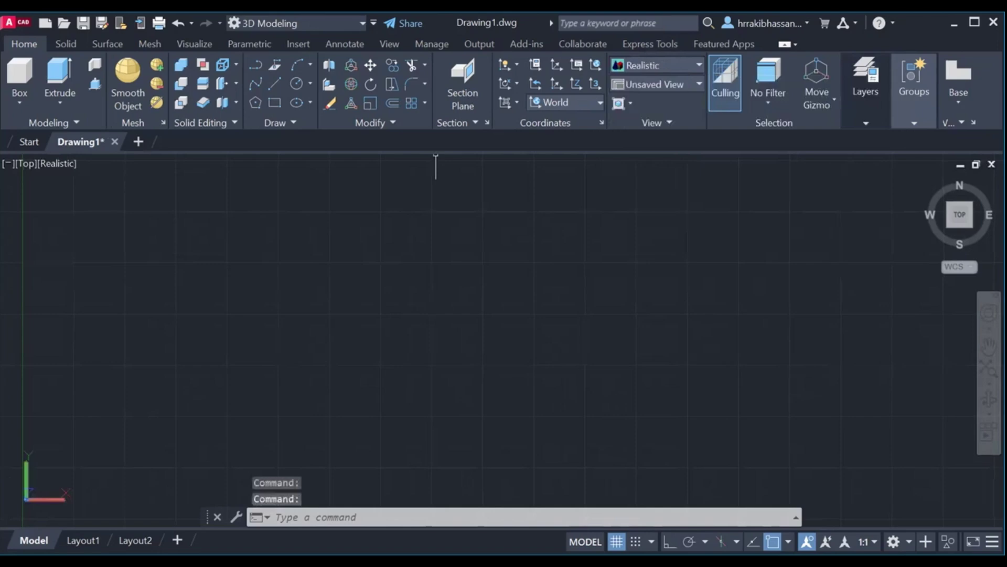
pyautogui.click(866, 123)
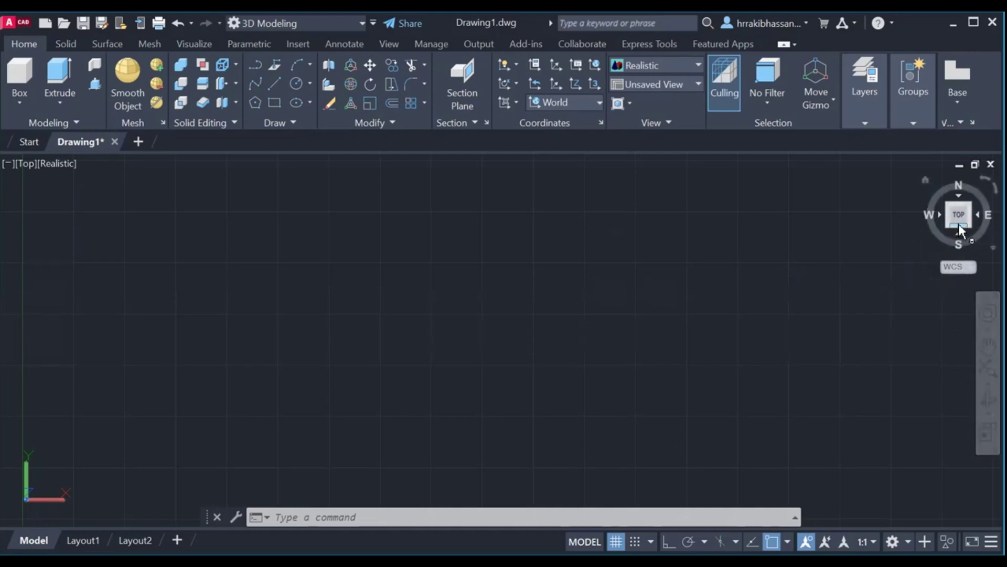
# Turn the view to its SW Isometric home orientation and set the projection to Parallel
pyautogui.click(924, 181)
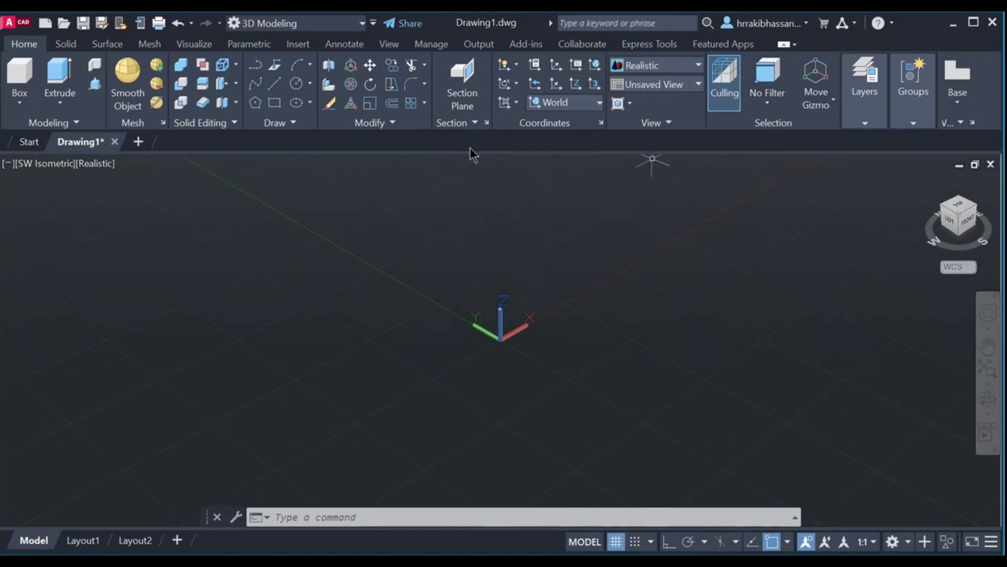
pyautogui.rightClick(956, 209)
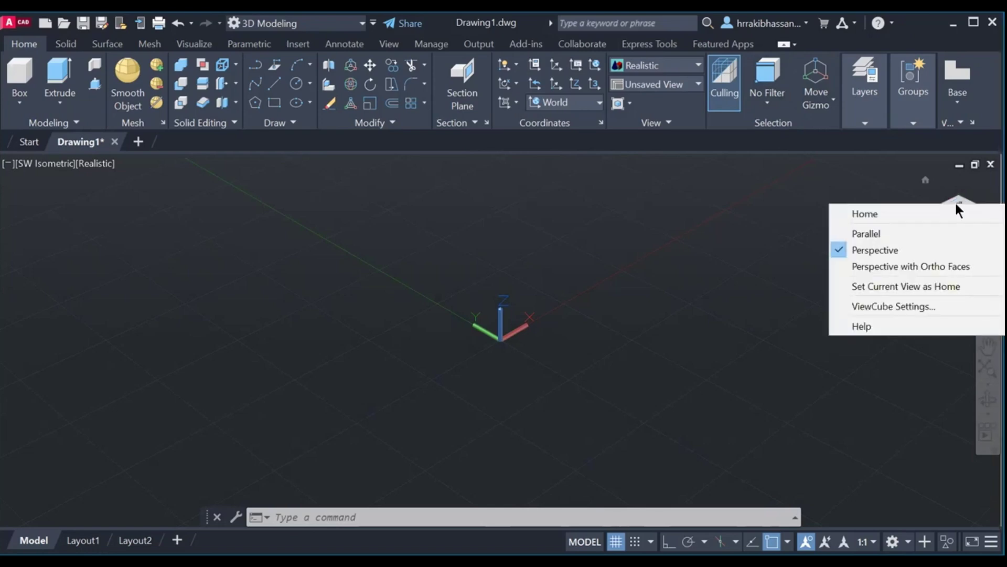
pyautogui.click(884, 234)
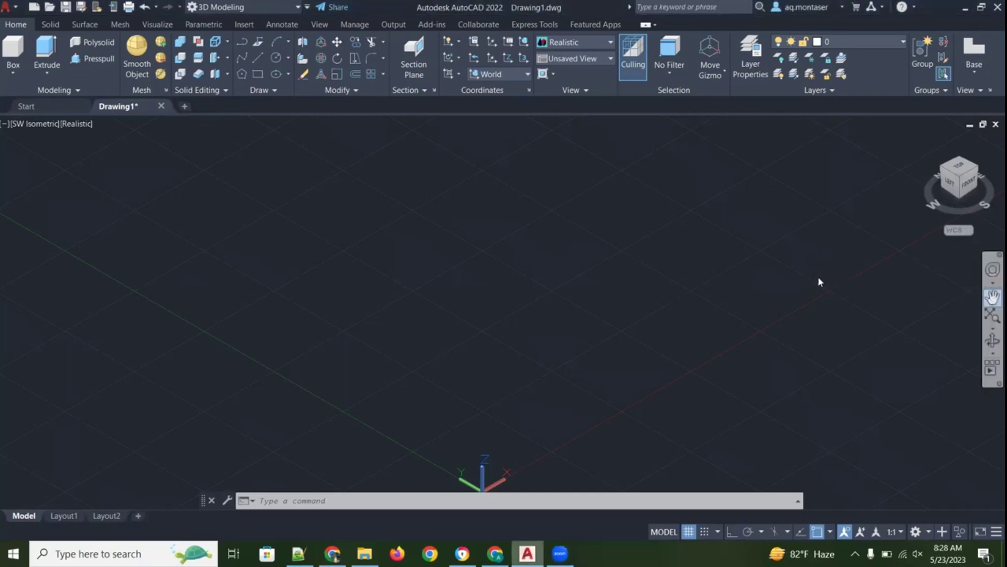
# Create a solid box on the ground plane, about 4.53 by 3.95 units at the base and about 1.39 units high
pyautogui.moveTo(799, 261); pyautogui.dragTo(780, 278)
pyautogui.press('Escape')
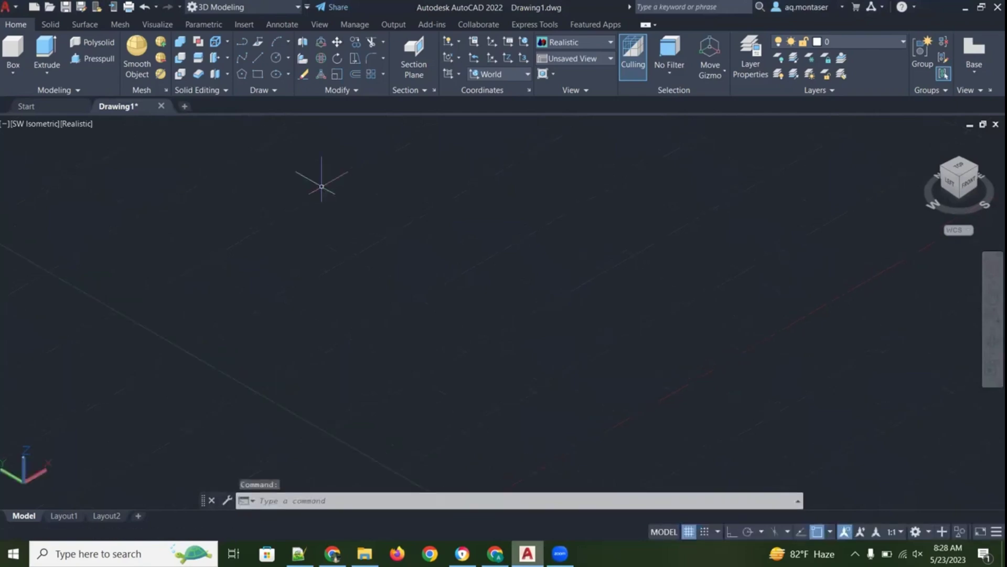
pyautogui.click(10, 76)
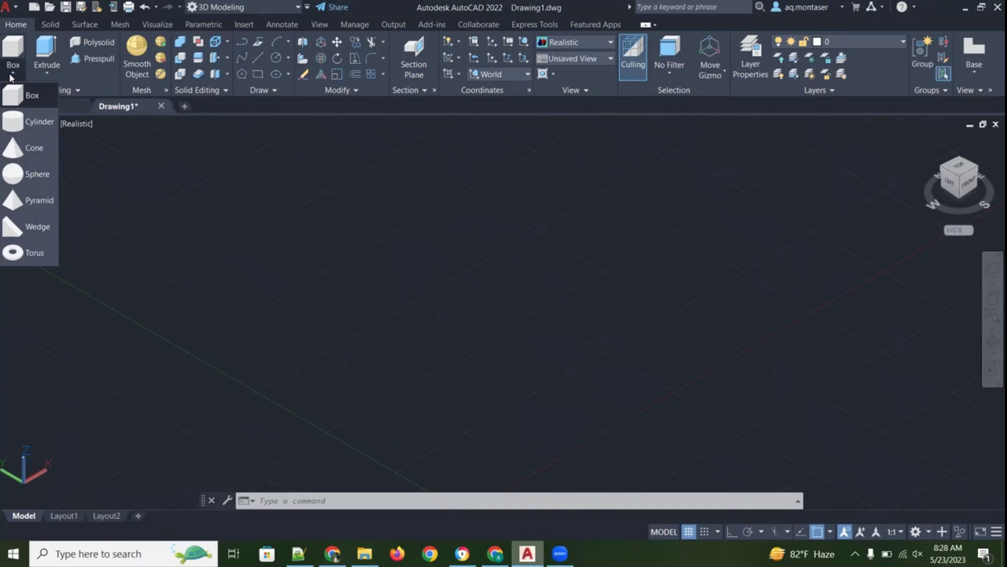
pyautogui.press('Escape')
pyautogui.click(7, 67)
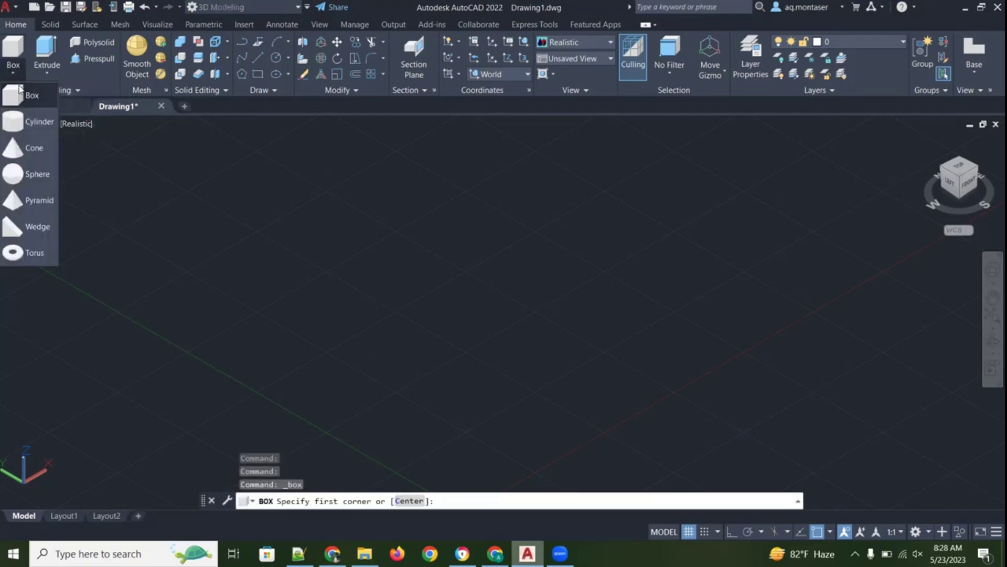
pyautogui.click(19, 90)
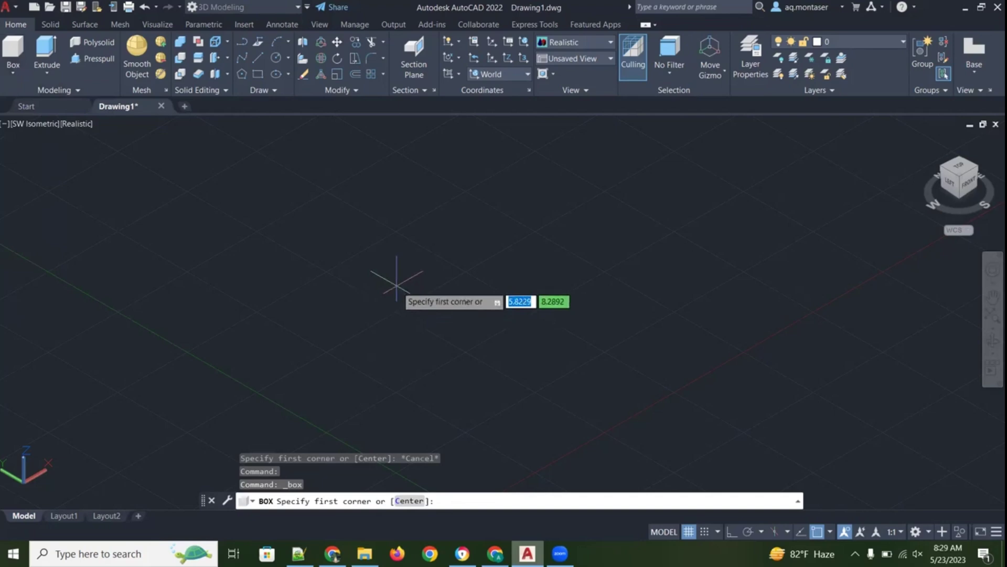
pyautogui.click(396, 283)
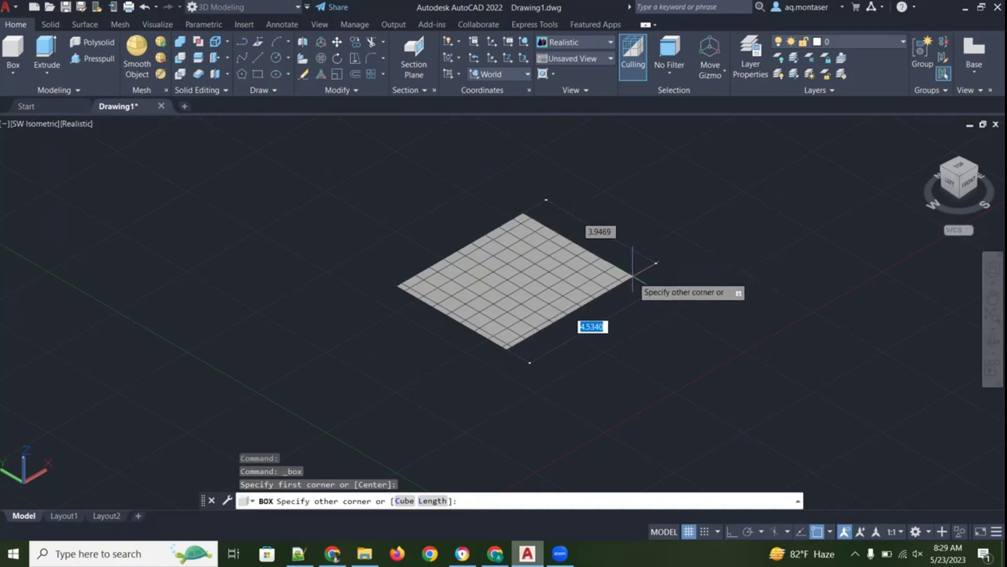
pyautogui.click(633, 274)
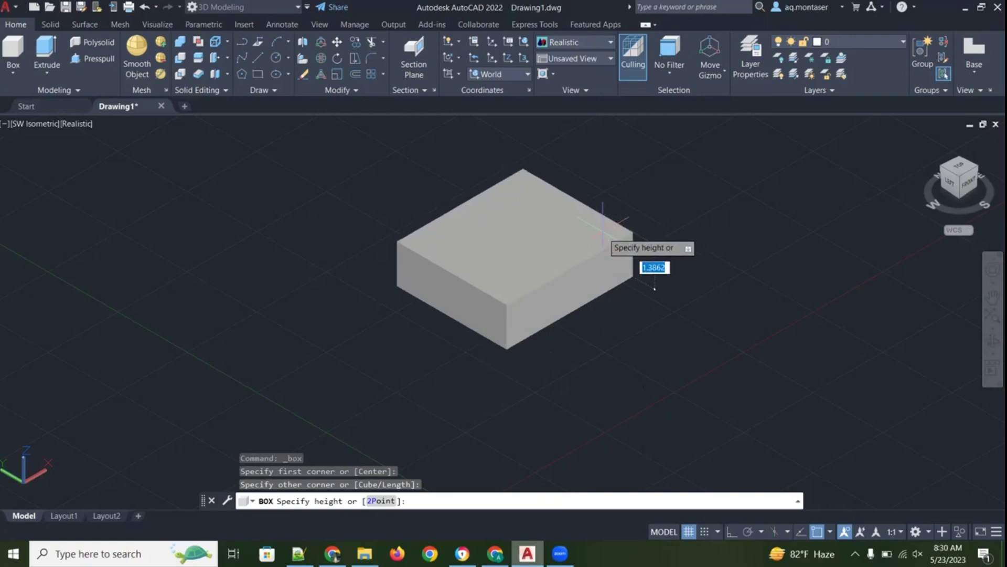
pyautogui.click(655, 288)
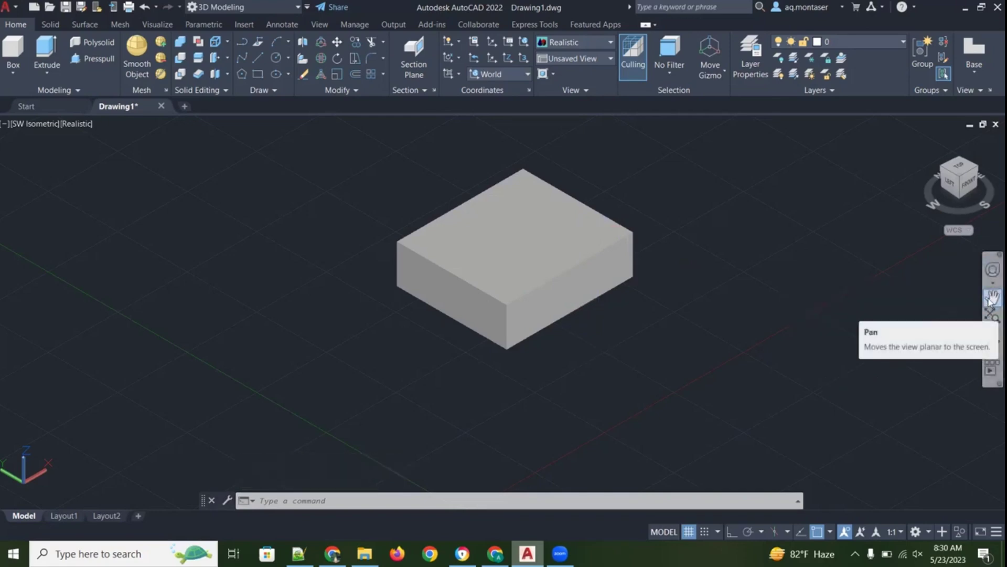
# Pan the view and orbit around the box to examine its faces from several directions
pyautogui.click(991, 299)
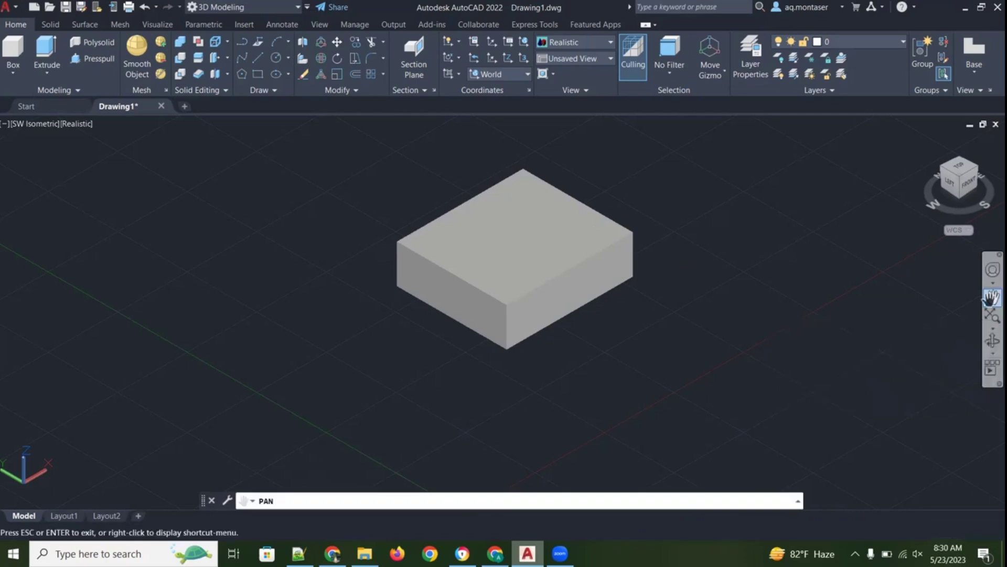
pyautogui.moveTo(845, 276); pyautogui.dragTo(843, 334)
pyautogui.moveTo(841, 318); pyautogui.dragTo(829, 301)
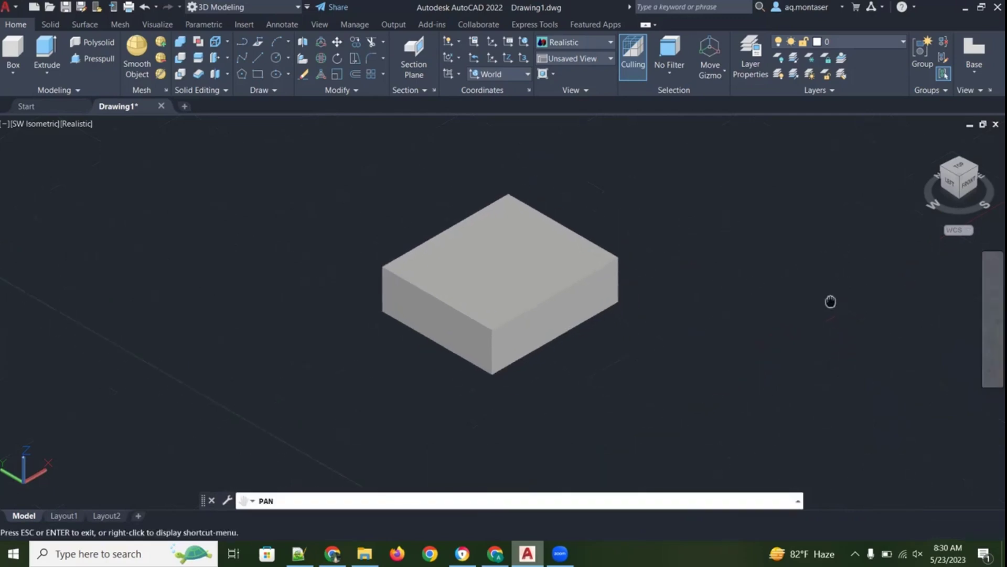
pyautogui.press('Escape')
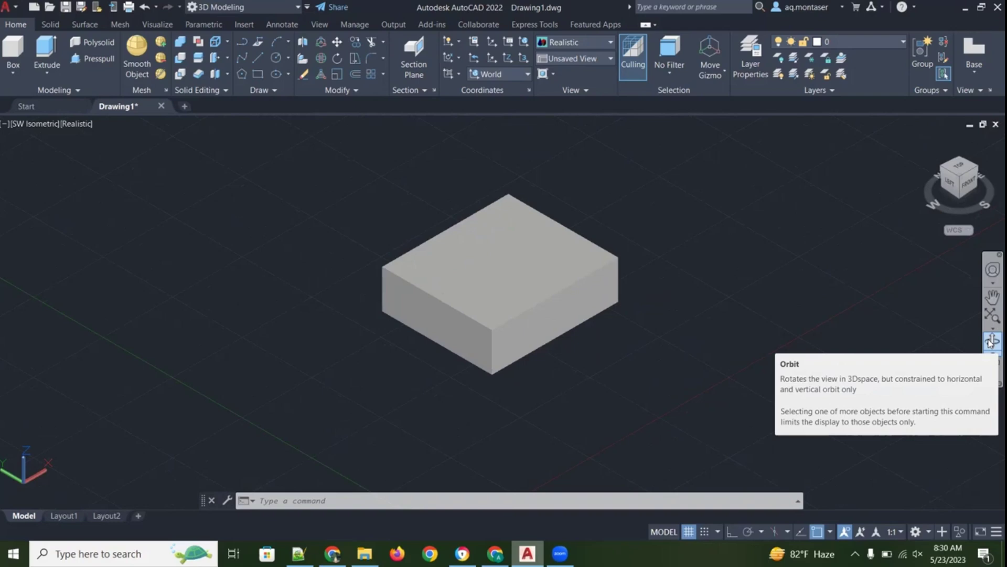
pyautogui.click(991, 341)
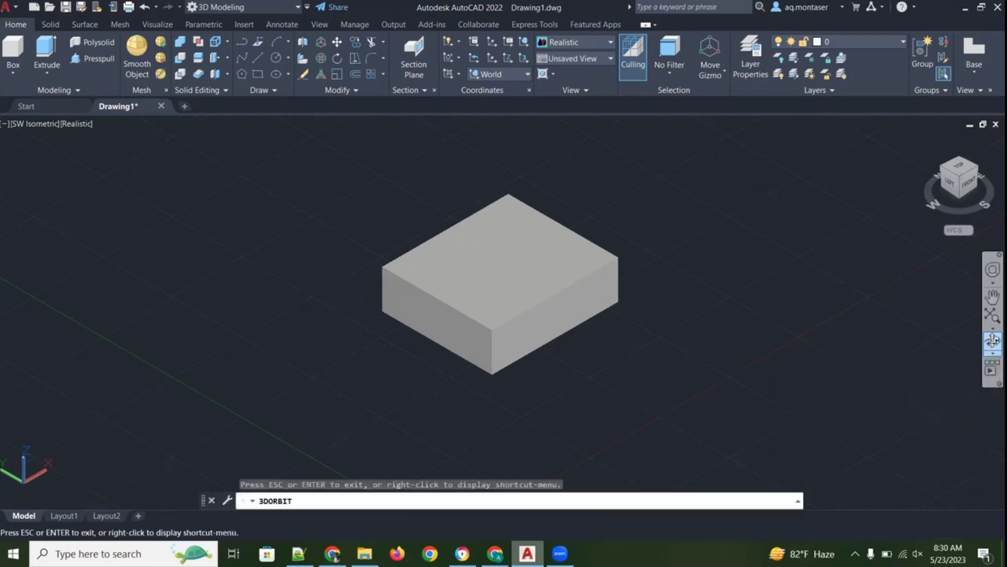
pyautogui.moveTo(625, 293); pyautogui.dragTo(740, 281)
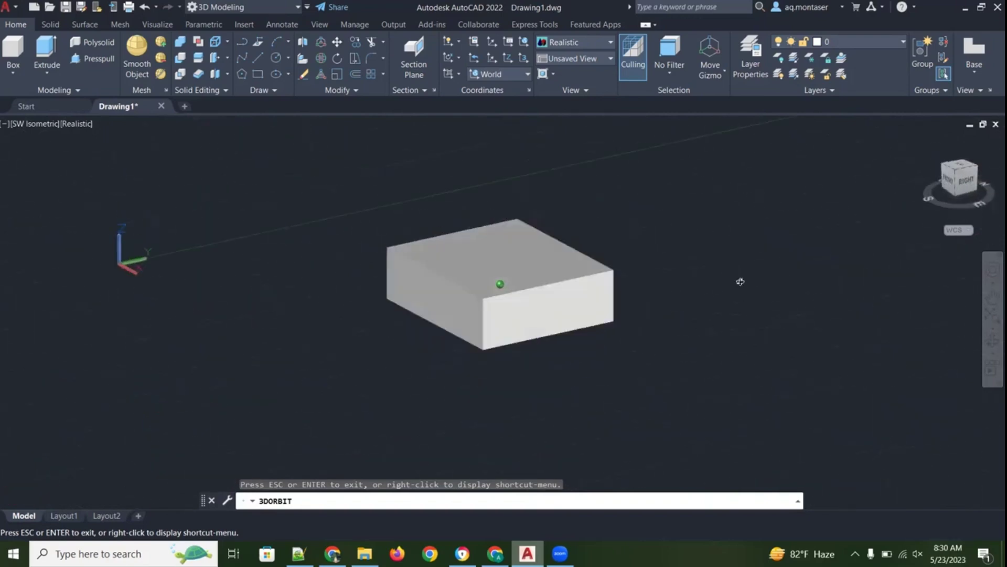
pyautogui.moveTo(645, 336); pyautogui.dragTo(692, 313)
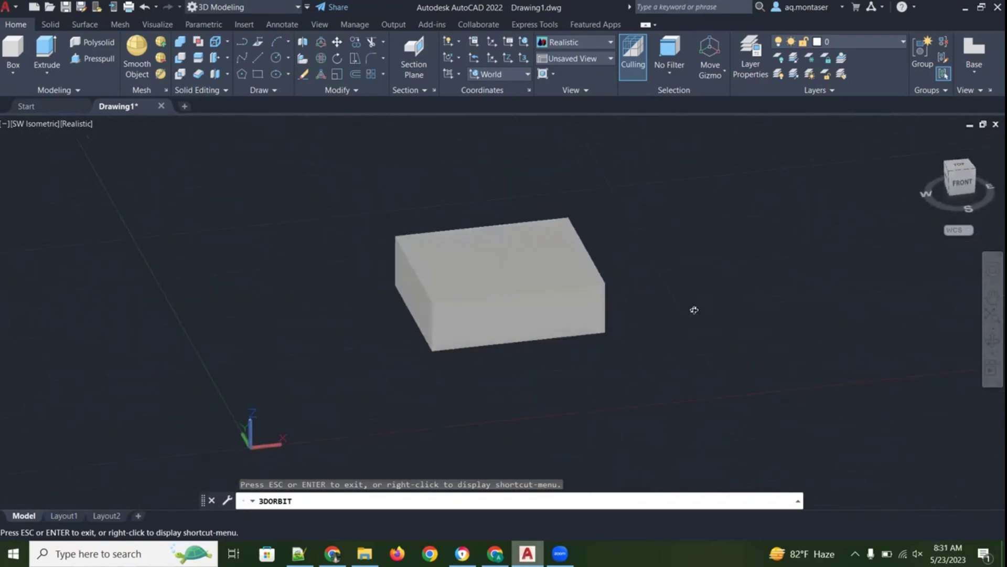
pyautogui.press('Escape')
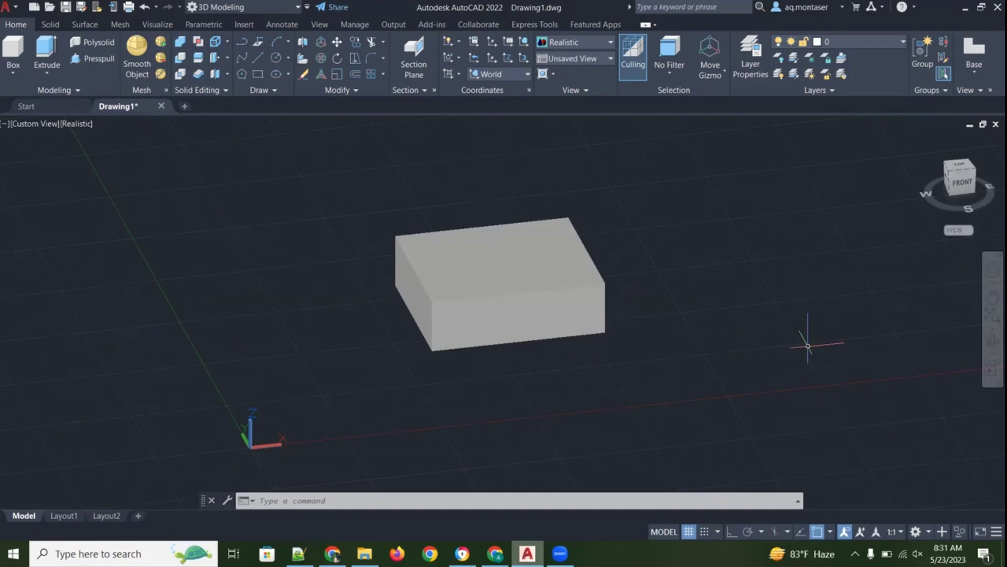
pyautogui.click(991, 343)
pyautogui.moveTo(790, 345); pyautogui.dragTo(819, 344)
pyautogui.press('Escape')
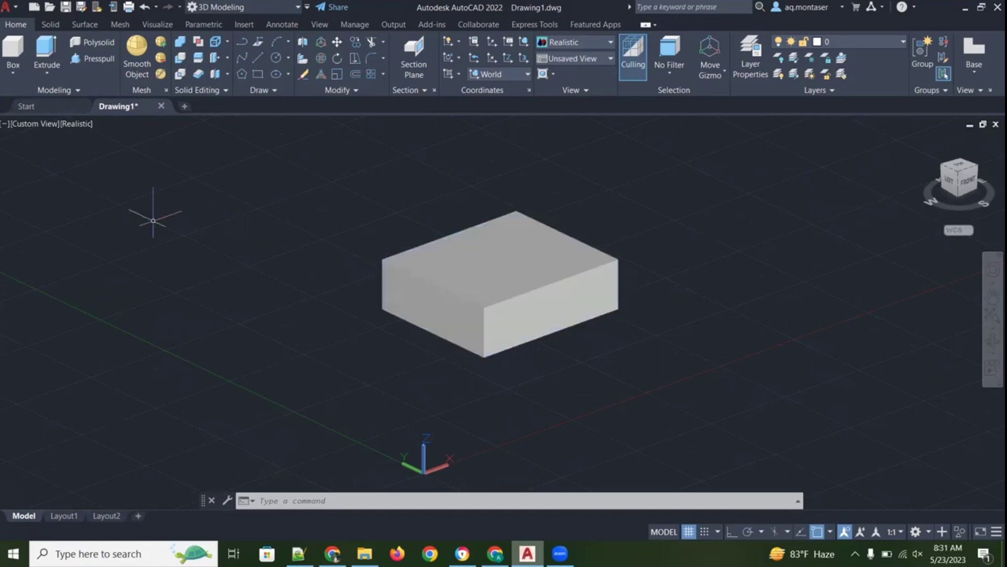
pyautogui.click(12, 76)
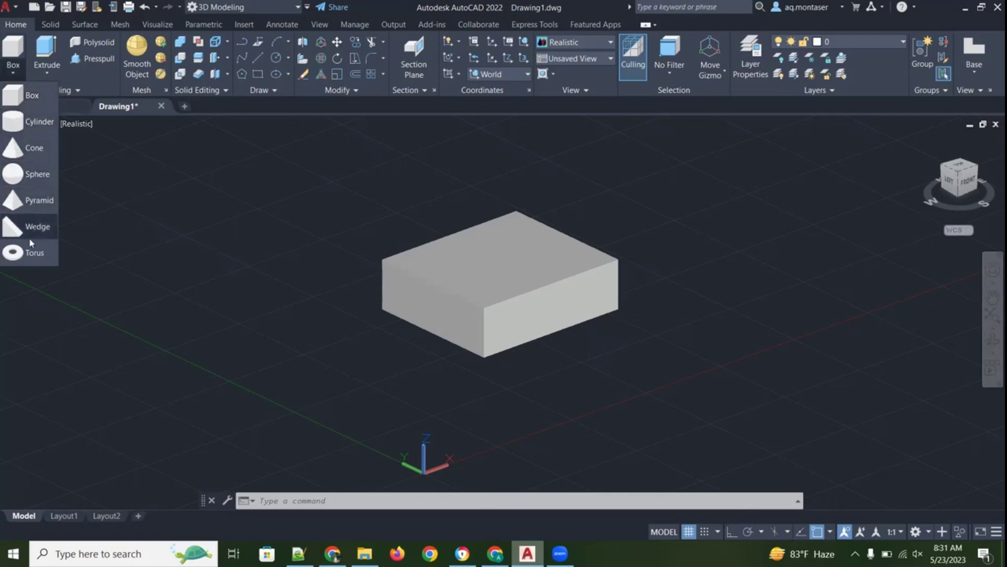
pyautogui.click(266, 242)
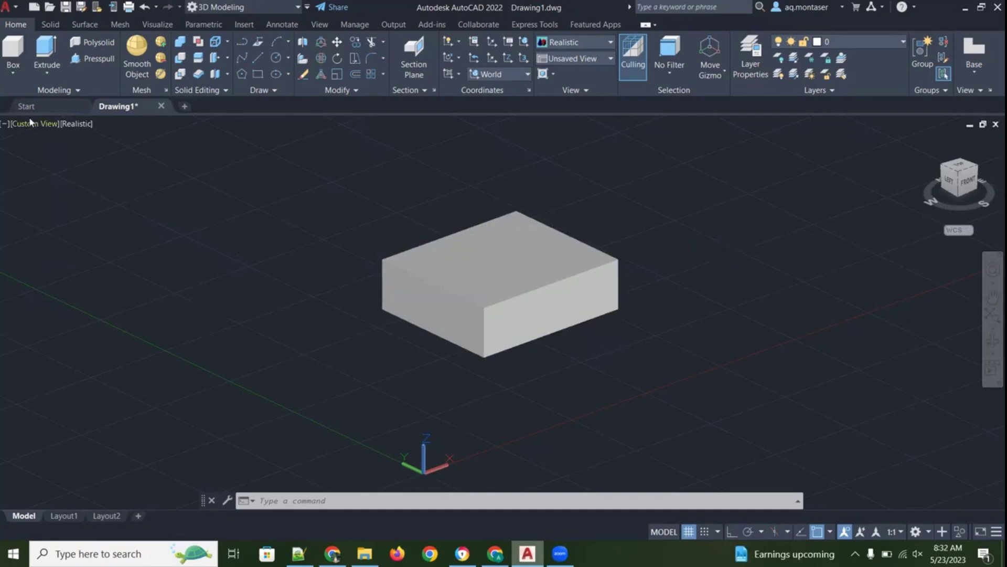
pyautogui.click(18, 72)
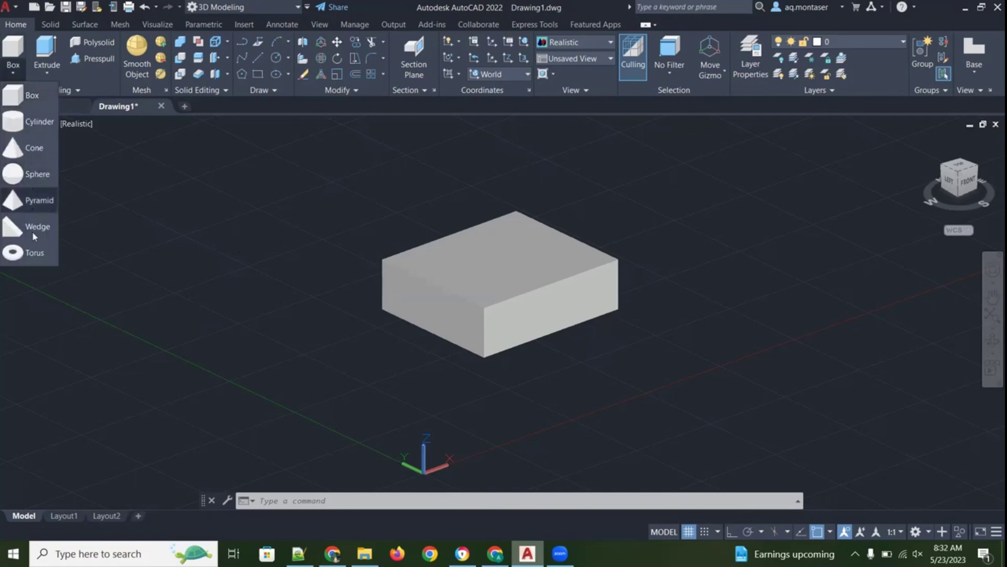
pyautogui.click(12, 72)
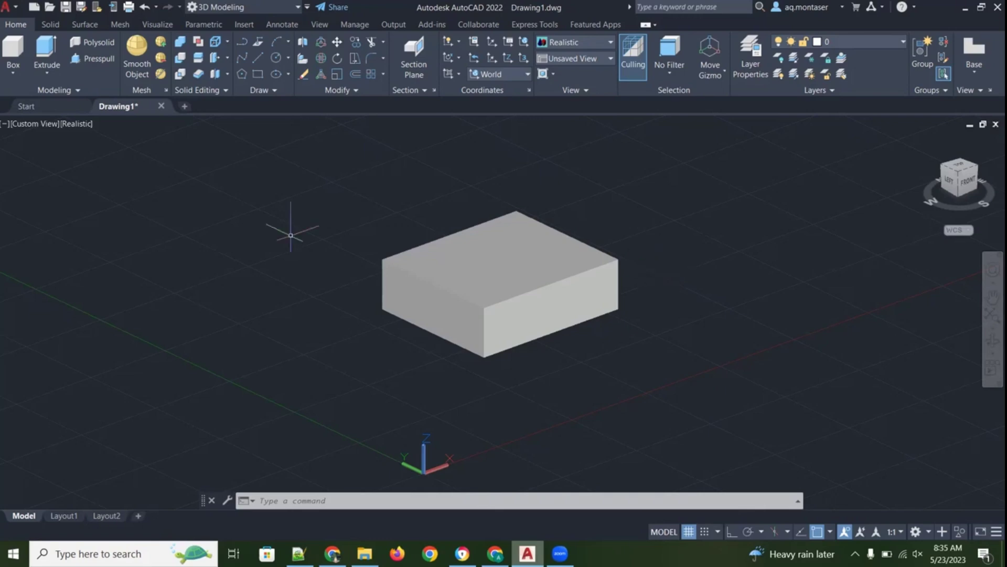
# Create a solid sphere with a radius of about 1.19 units to the left of the box
pyautogui.click(13, 74)
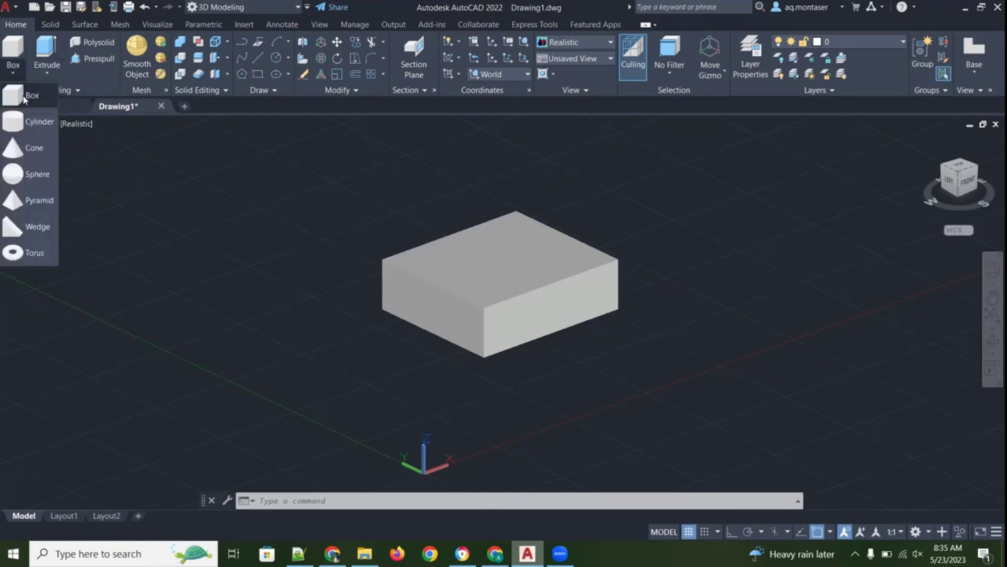
pyautogui.click(31, 177)
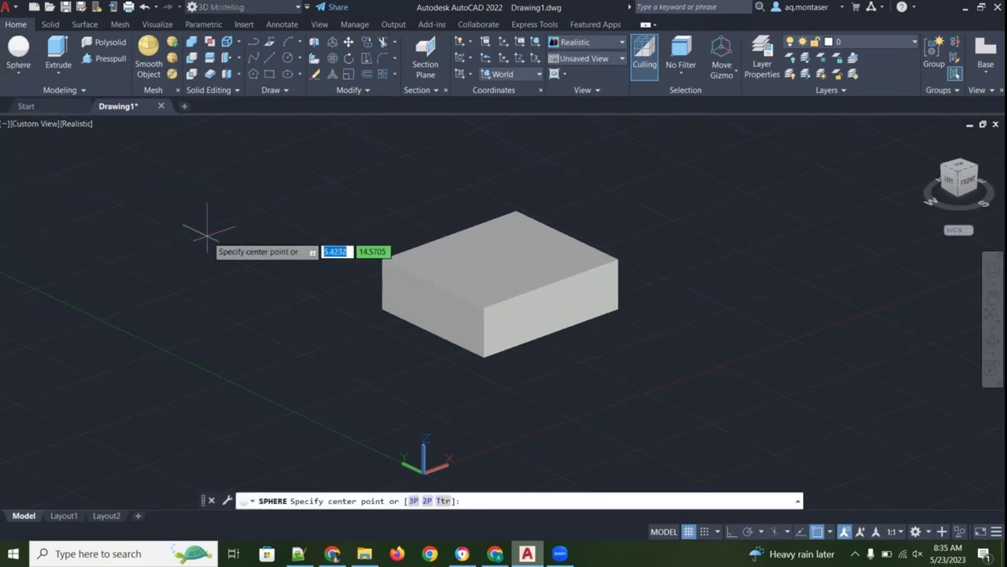
pyautogui.click(171, 226)
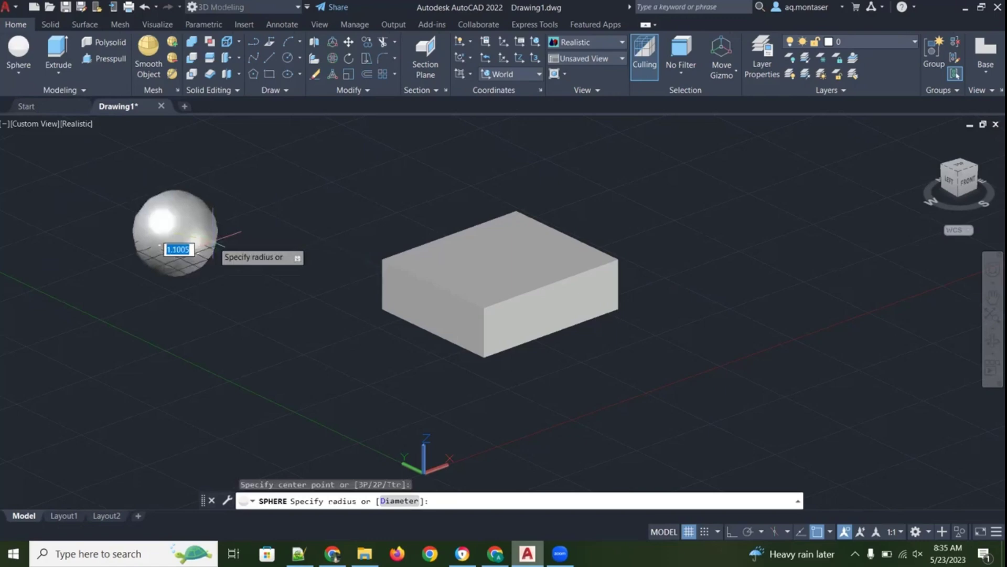
pyautogui.click(217, 242)
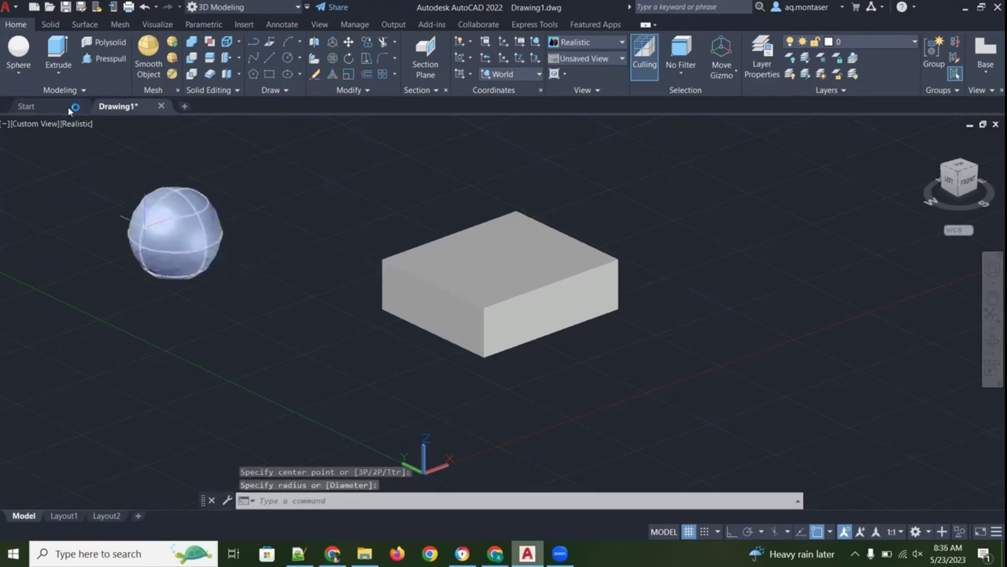
# Create a solid torus to the right of the box, with a tube radius of about 0.65 units
pyautogui.click(19, 73)
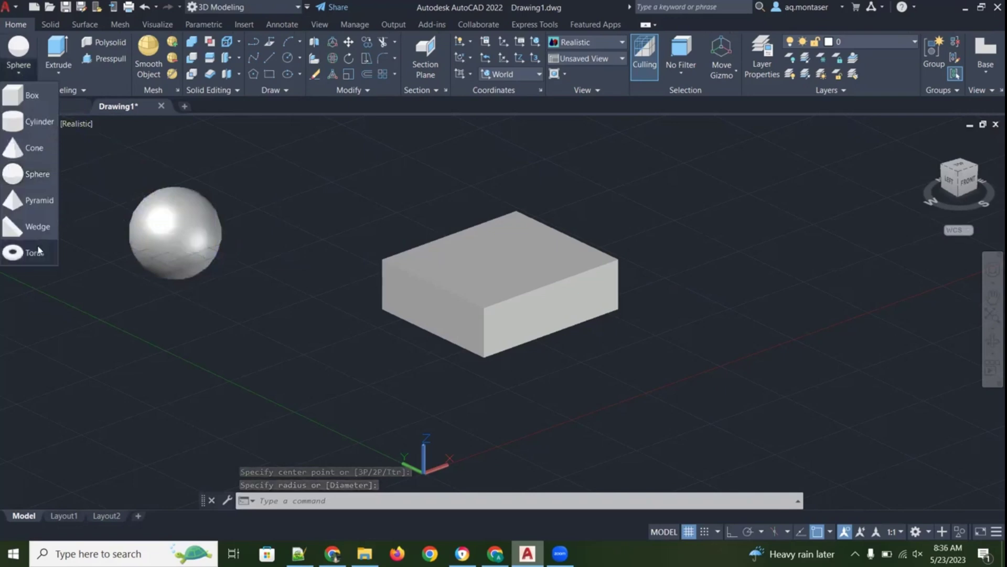
pyautogui.click(34, 174)
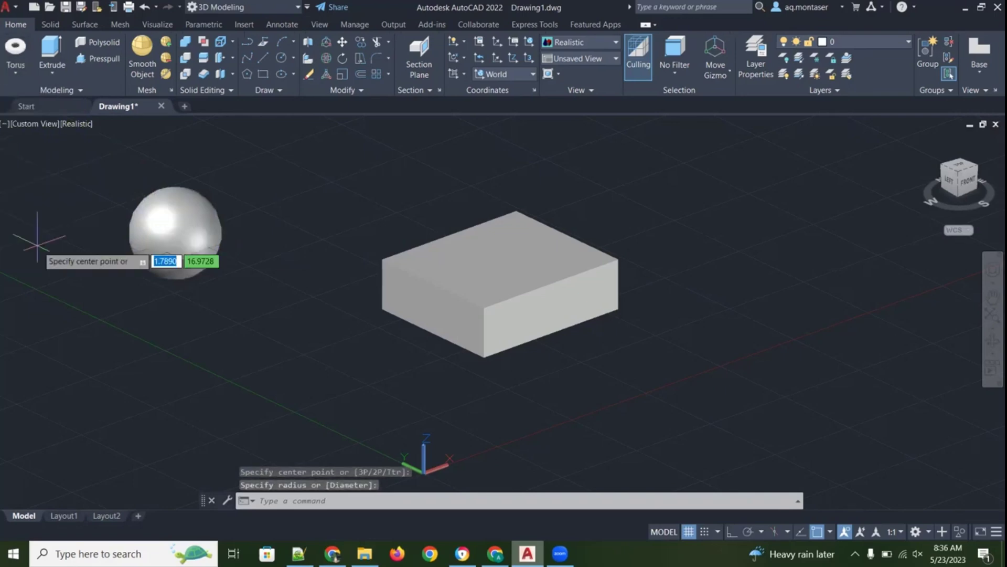
pyautogui.click(701, 231)
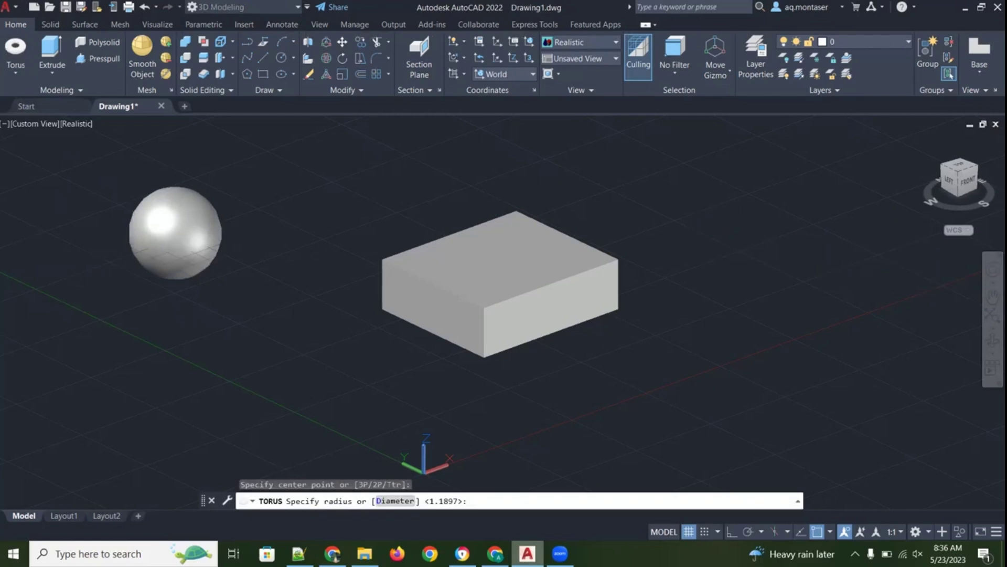
pyautogui.click(730, 244)
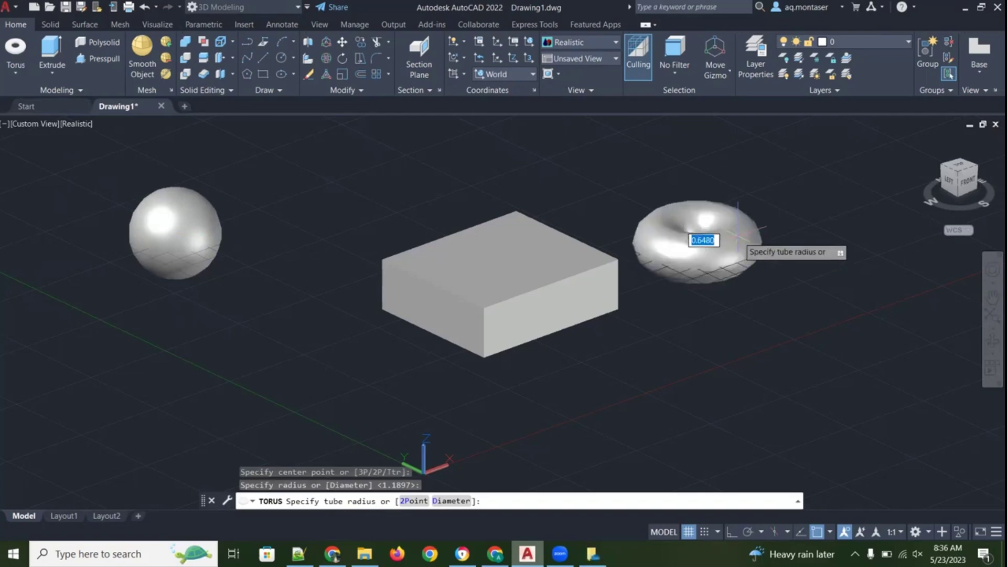
pyautogui.click(740, 236)
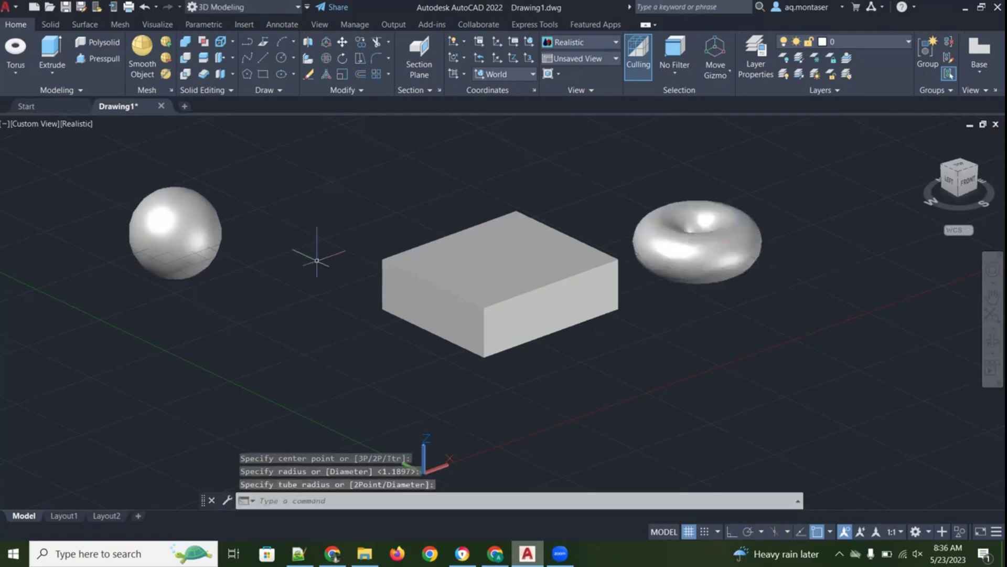
# Create a small solid wedge between the sphere and the box, sloping down toward the box
pyautogui.click(15, 73)
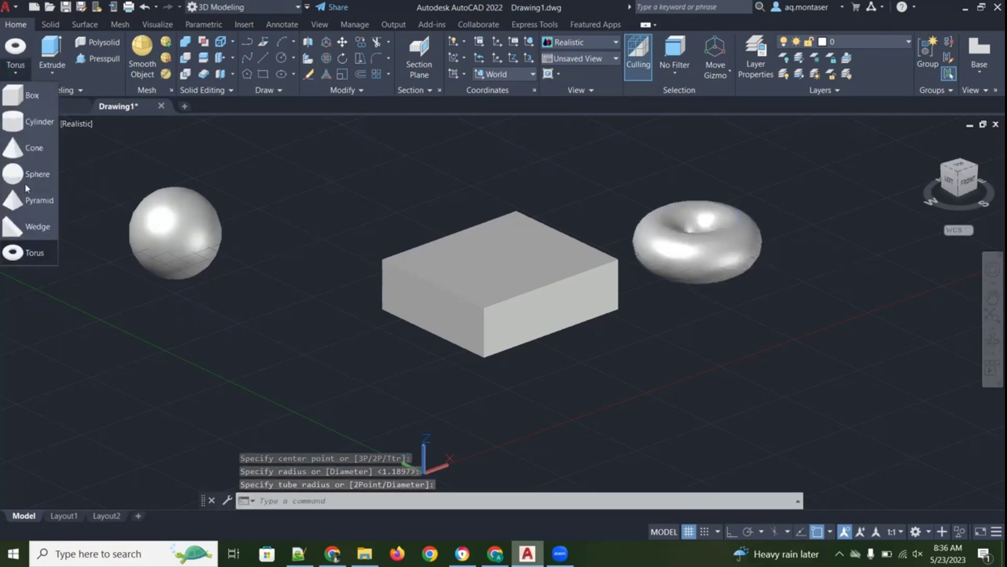
pyautogui.click(32, 226)
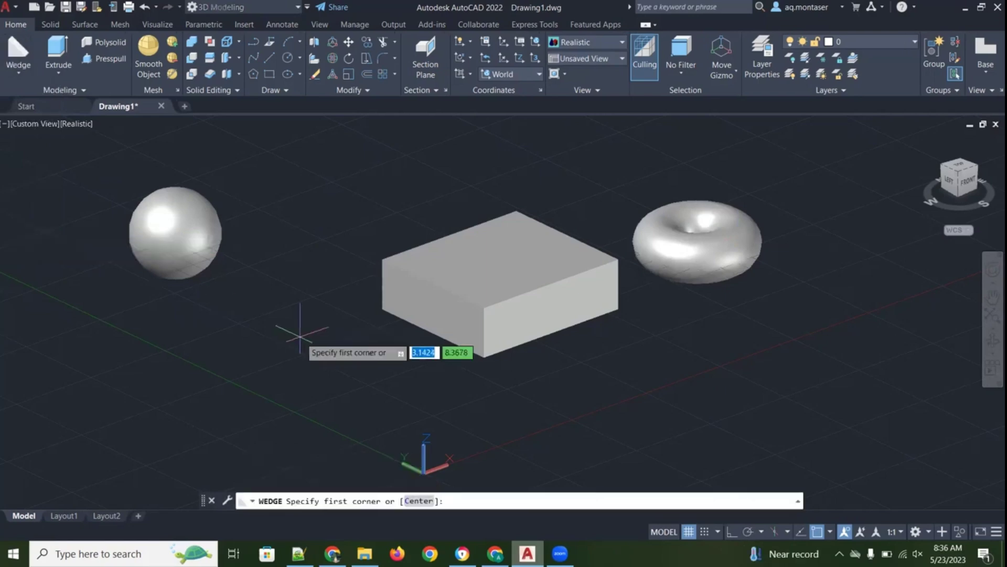
pyautogui.click(228, 331)
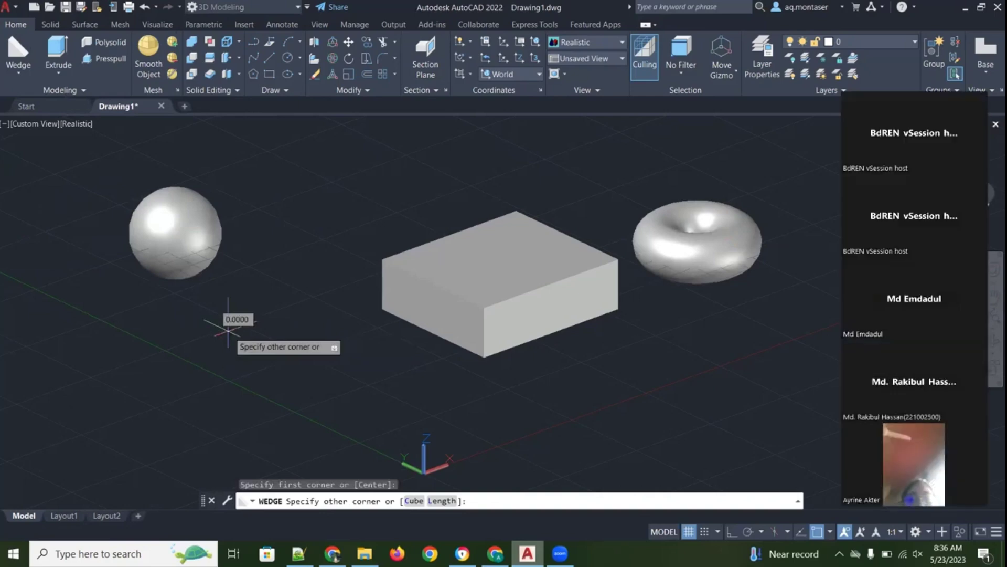
pyautogui.click(331, 321)
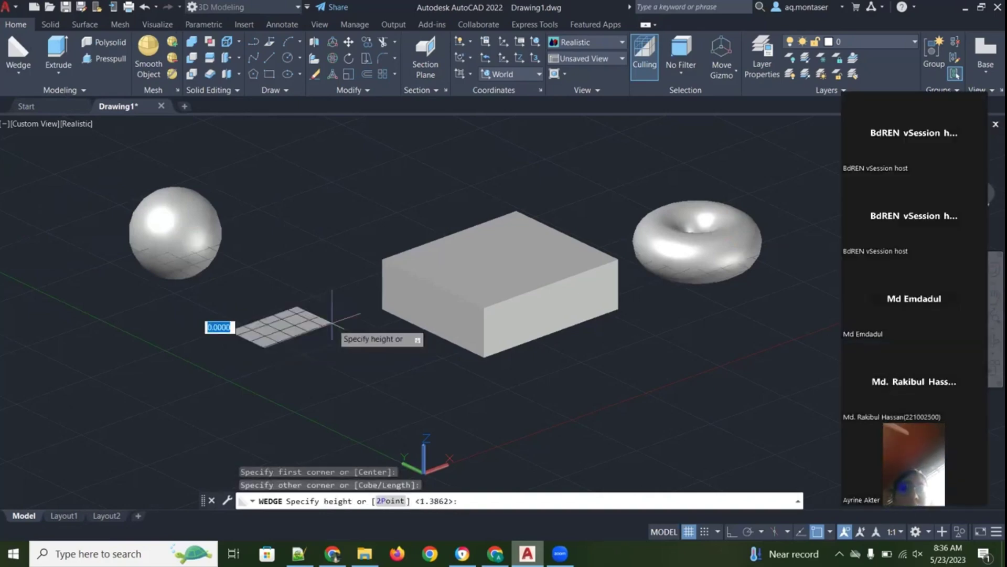
pyautogui.click(333, 246)
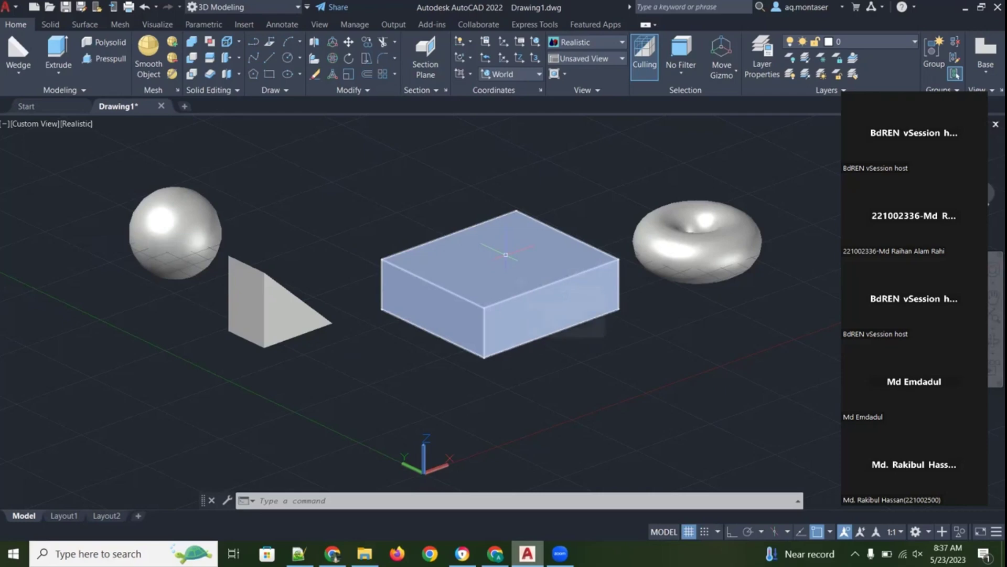
pyautogui.click(577, 339)
pyautogui.click(335, 275)
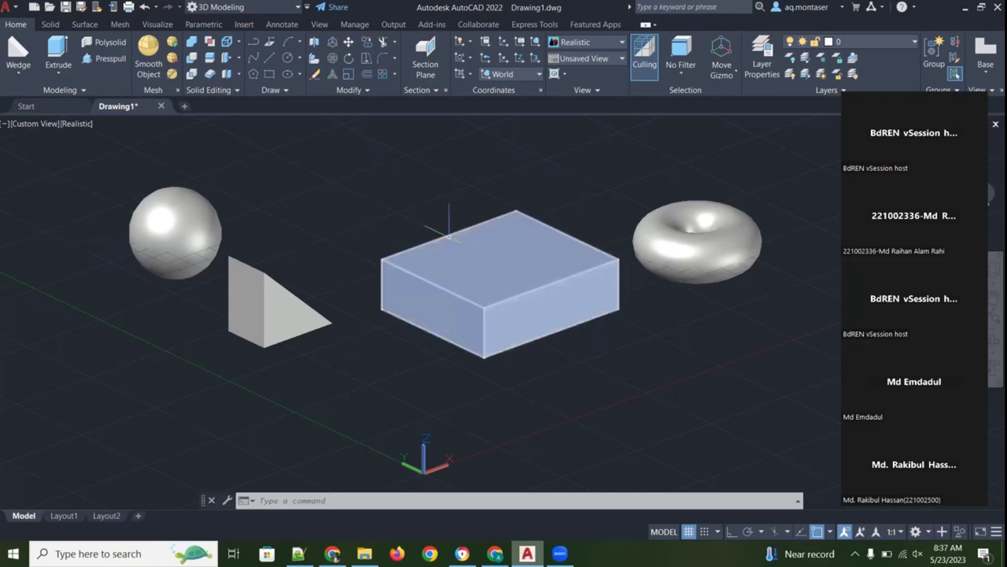
pyautogui.press('Escape')
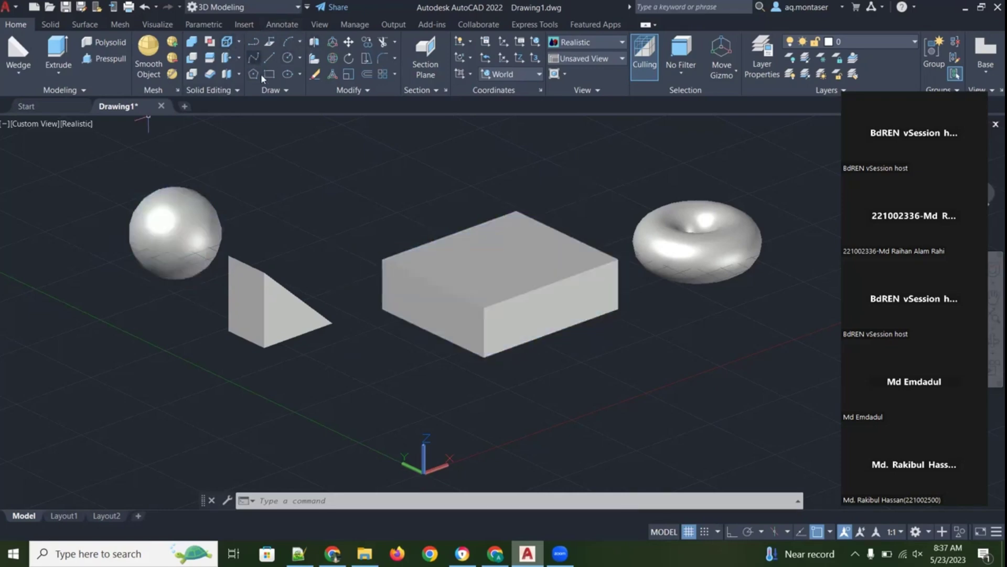
# Draw a circle with a radius of about 0.65 units on the top face of the box
pyautogui.click(286, 58)
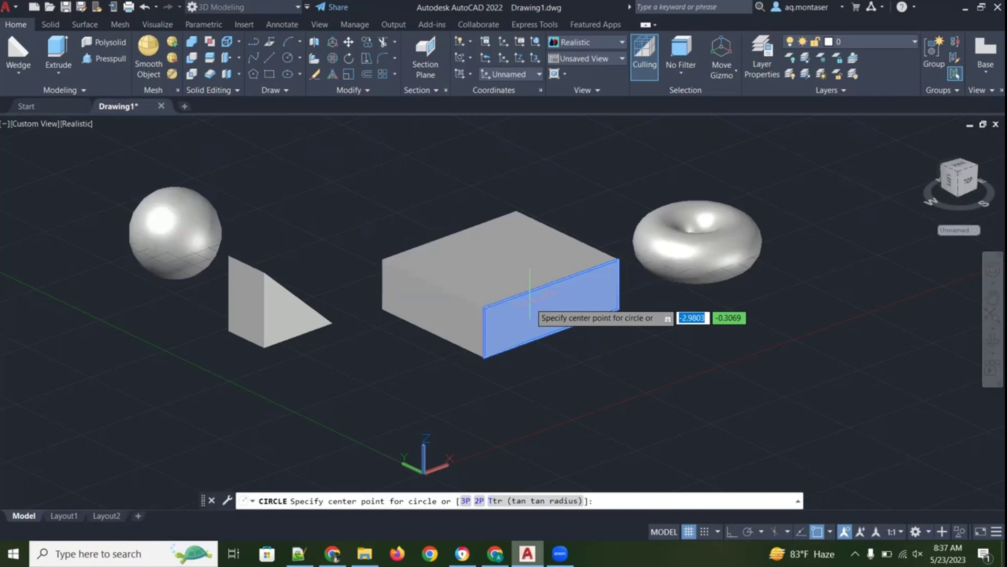
pyautogui.click(483, 246)
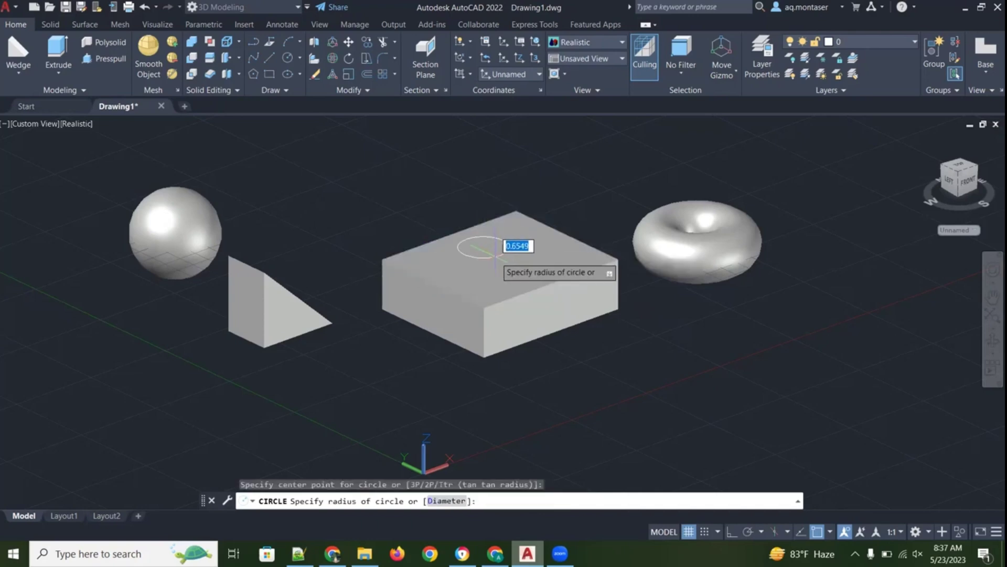
pyautogui.click(495, 255)
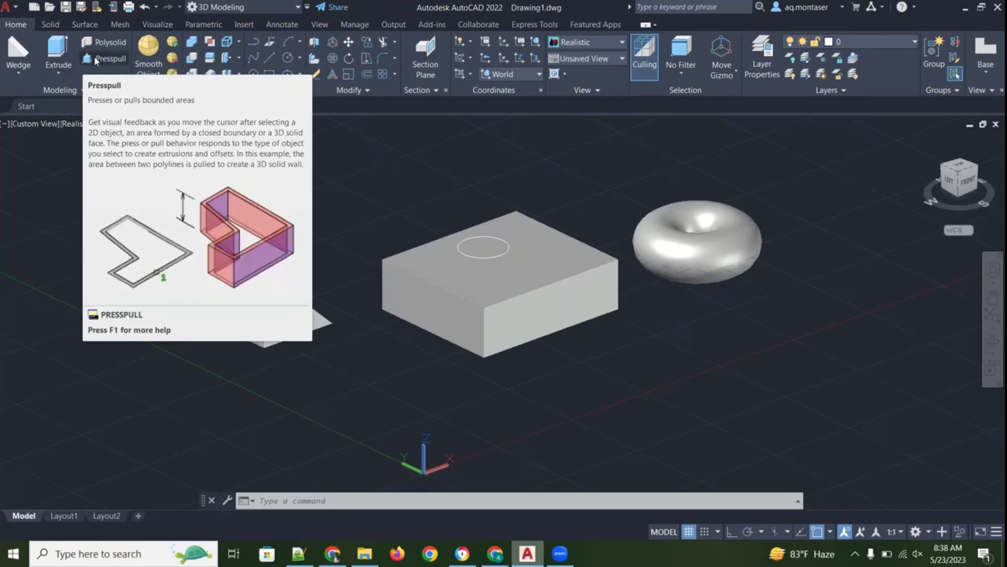
# Presspull the circular area about 4.58 units downward through the box to cut a round through-hole
pyautogui.click(94, 56)
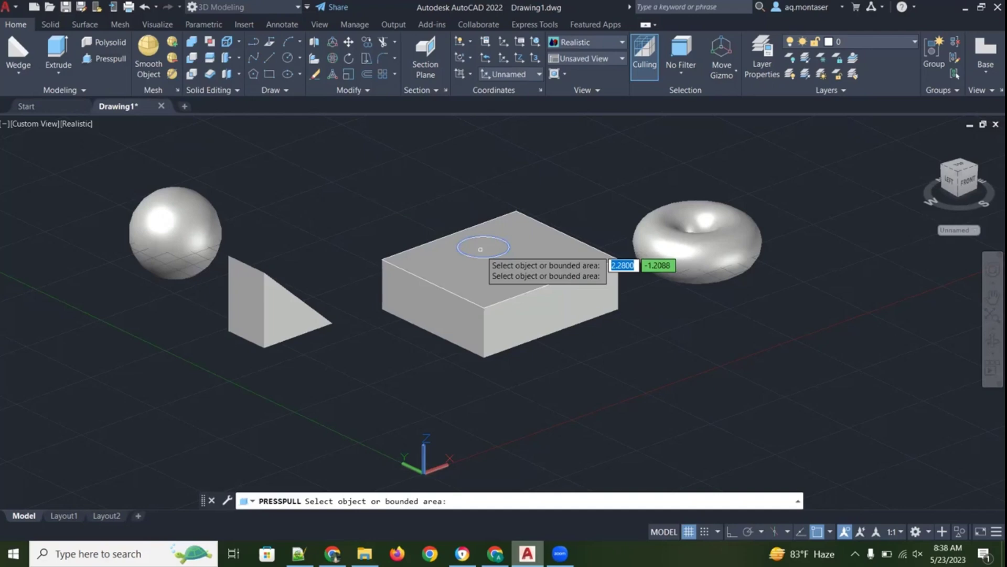
pyautogui.click(480, 249)
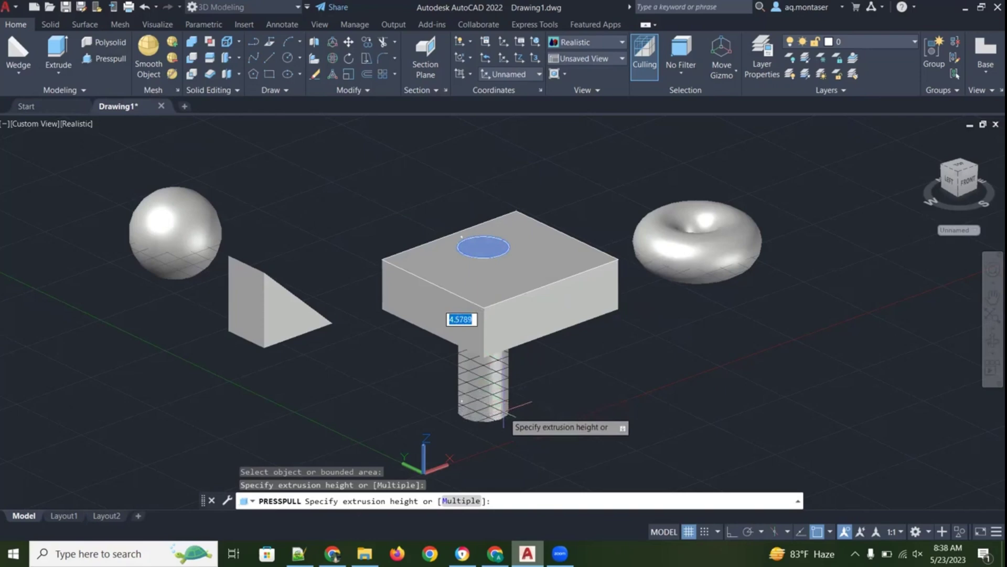
pyautogui.click(504, 411)
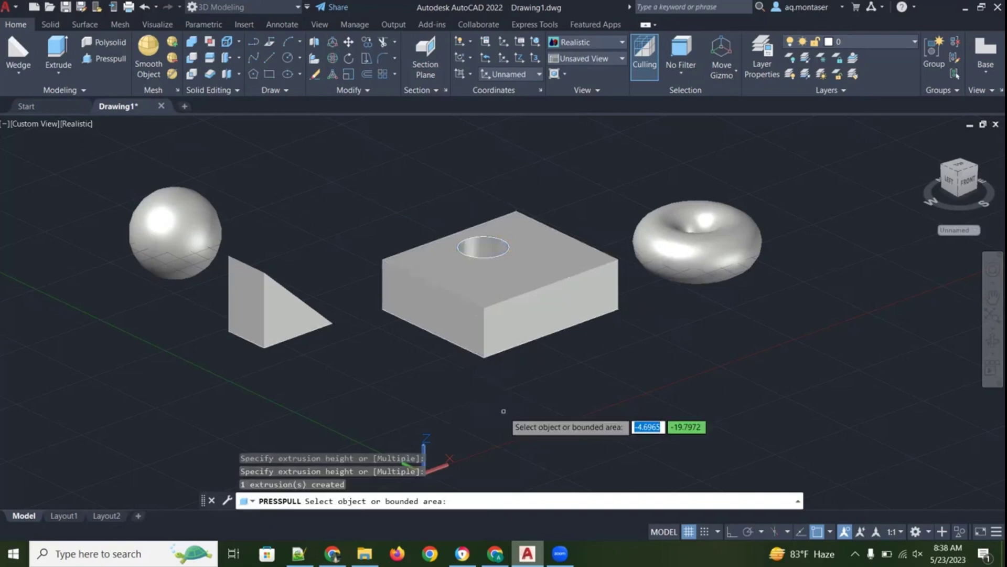
pyautogui.press('Return')
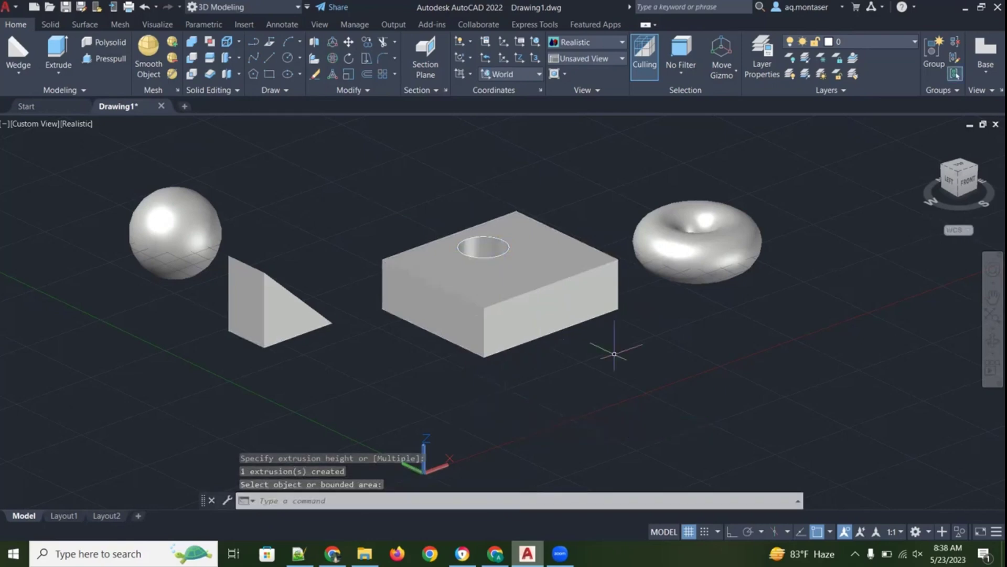
# Draw a small rectangle about 1.28 units wide near the middle of the box's front side face
pyautogui.click(992, 341)
pyautogui.moveTo(691, 339)
pyautogui.mouseDown()
pyautogui.moveTo(696, 413)
pyautogui.moveTo(693, 355)
pyautogui.moveTo(801, 221)
pyautogui.moveTo(722, 236)
pyautogui.moveTo(715, 209)
pyautogui.moveTo(709, 371)
pyautogui.mouseUp()
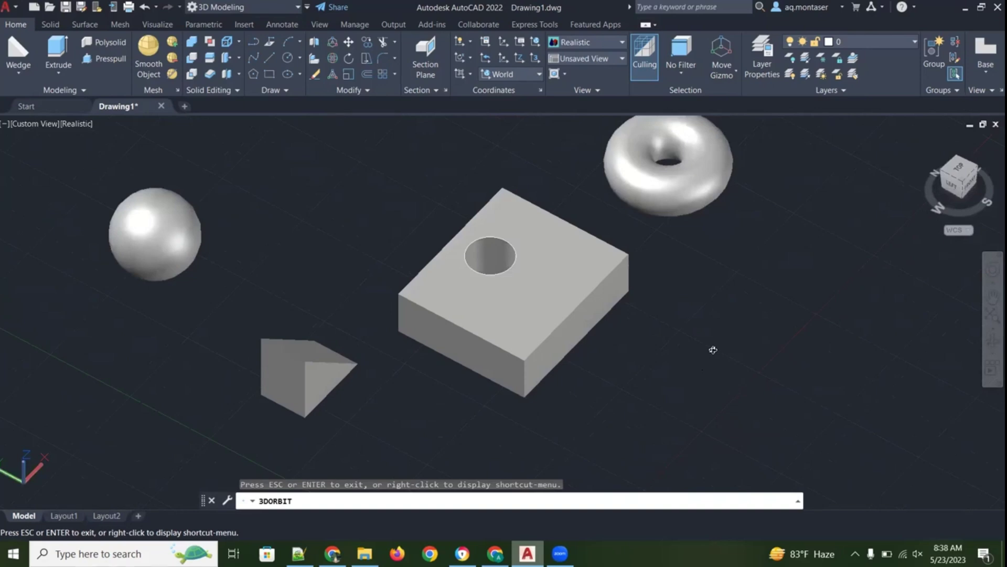
pyautogui.press('Escape')
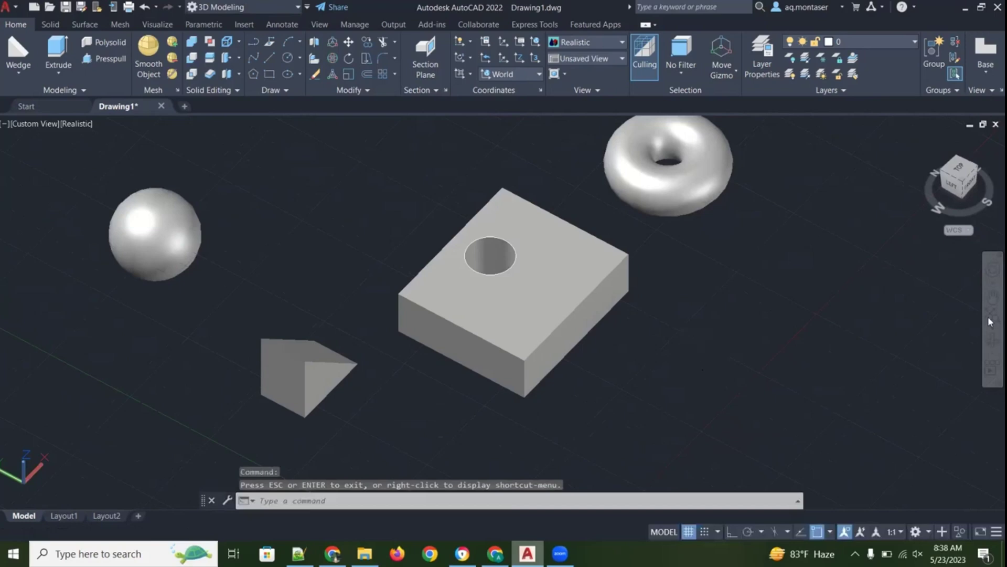
pyautogui.click(990, 343)
pyautogui.moveTo(756, 333); pyautogui.dragTo(662, 315)
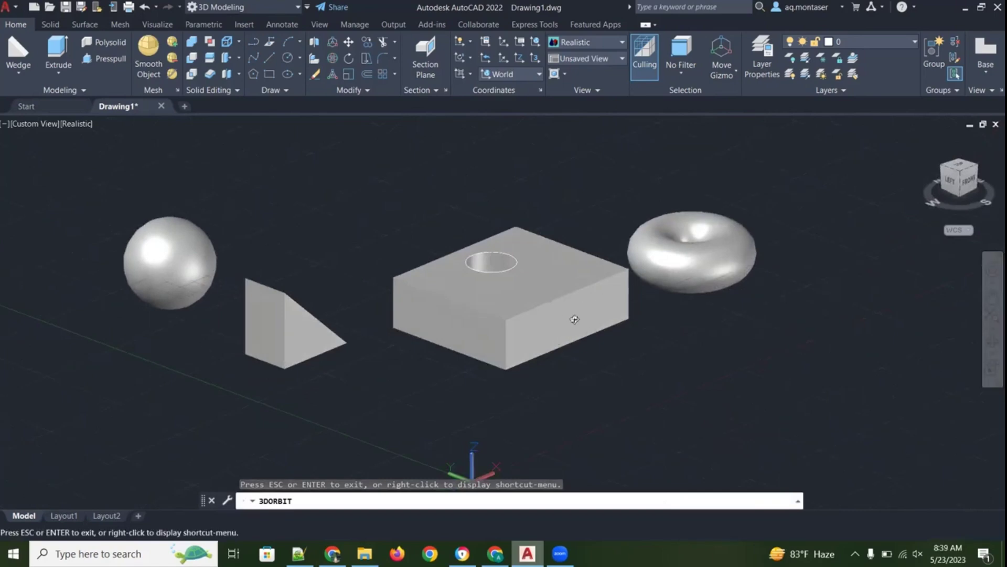
pyautogui.press('Escape')
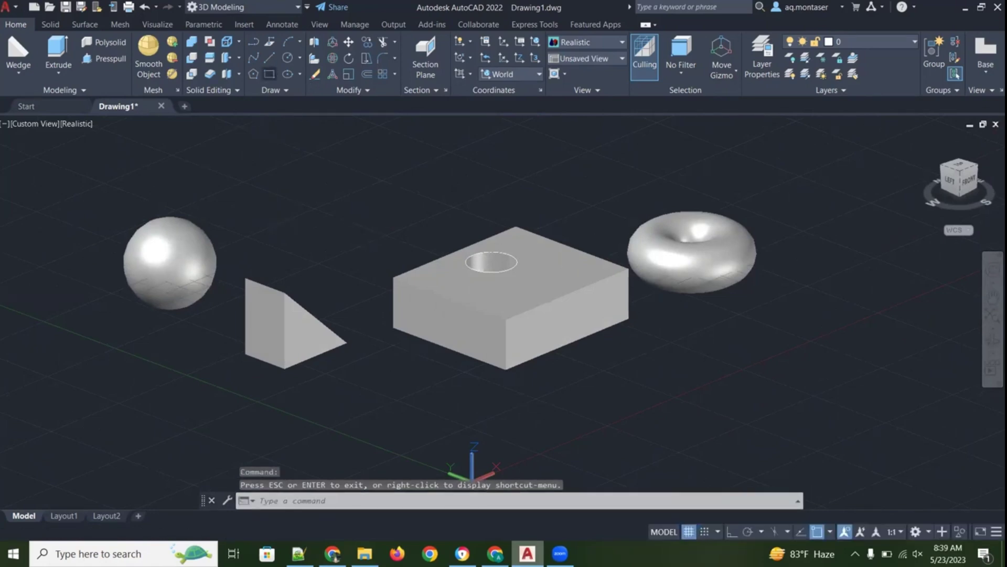
pyautogui.click(269, 74)
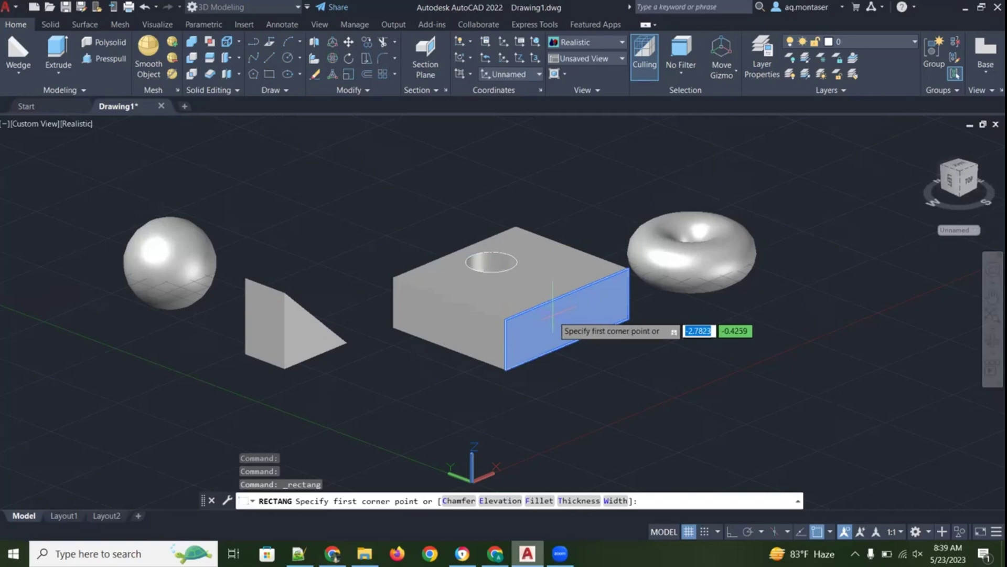
pyautogui.click(552, 315)
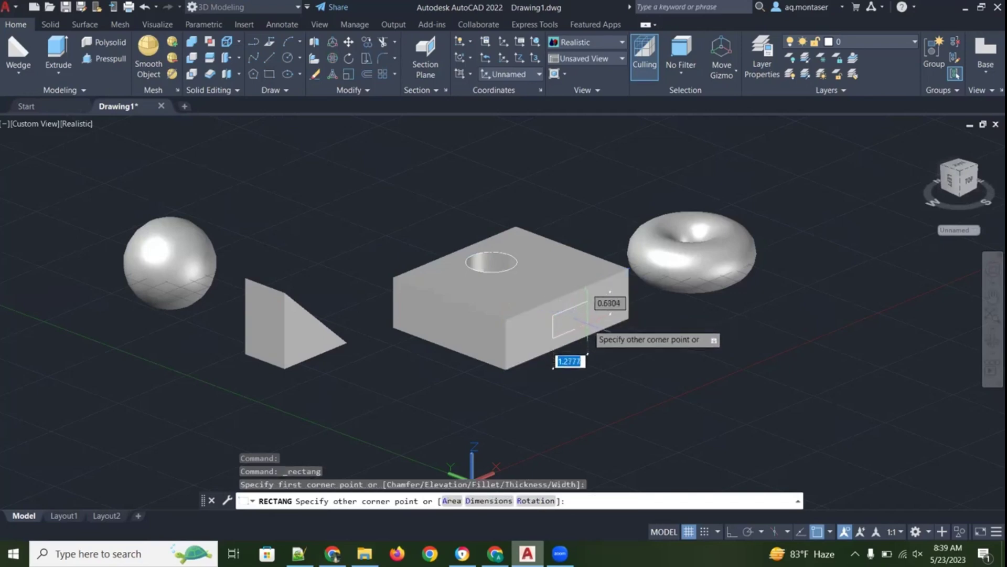
pyautogui.click(587, 327)
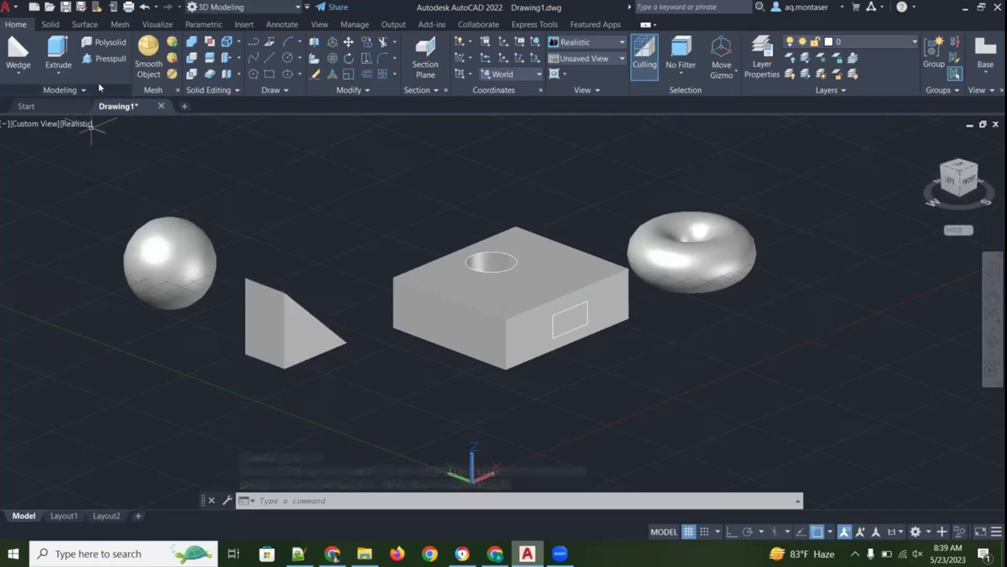
# Presspull the rectangular area on the front side face back through the whole box to cut a rectangular opening
pyautogui.click(103, 59)
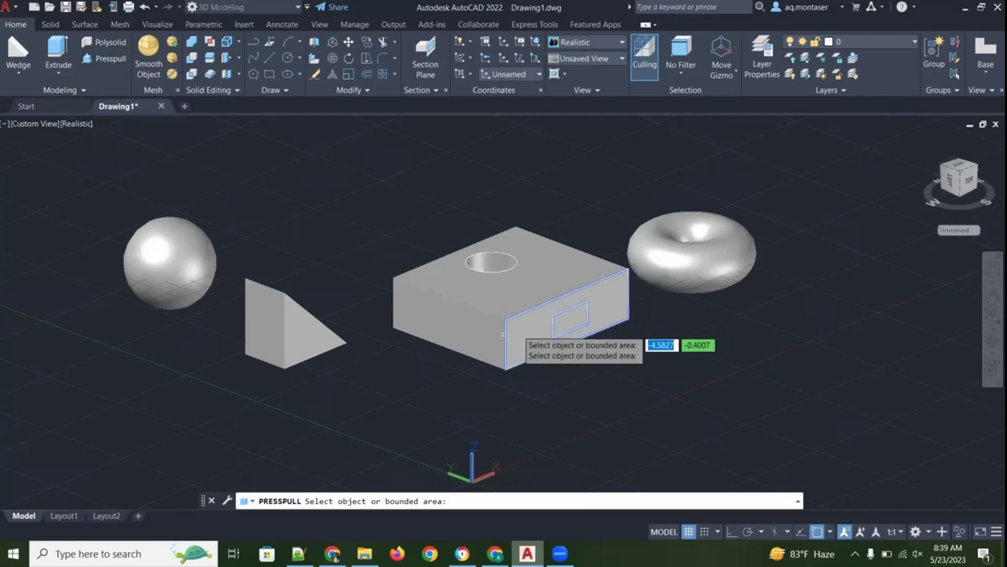
pyautogui.click(568, 312)
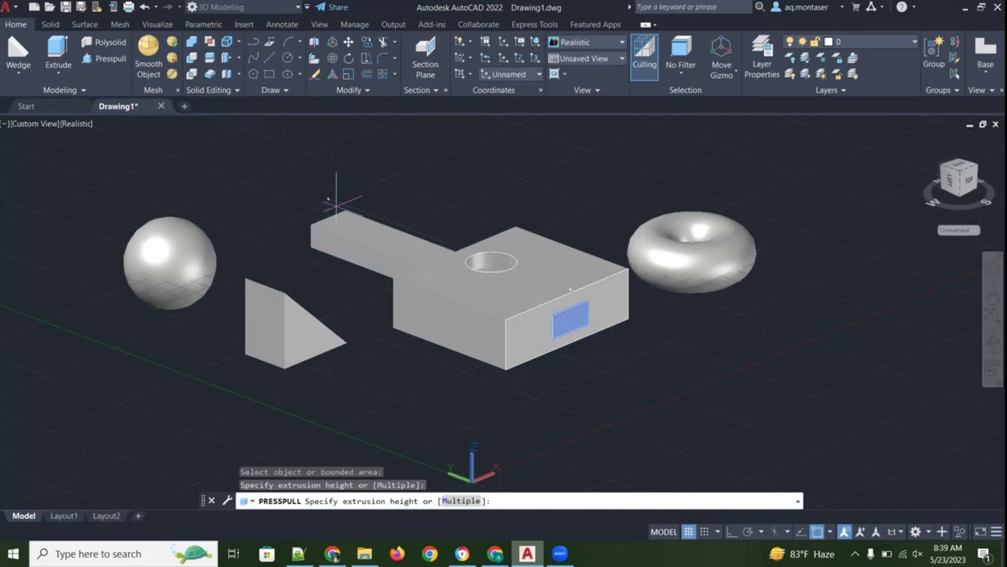
pyautogui.click(336, 206)
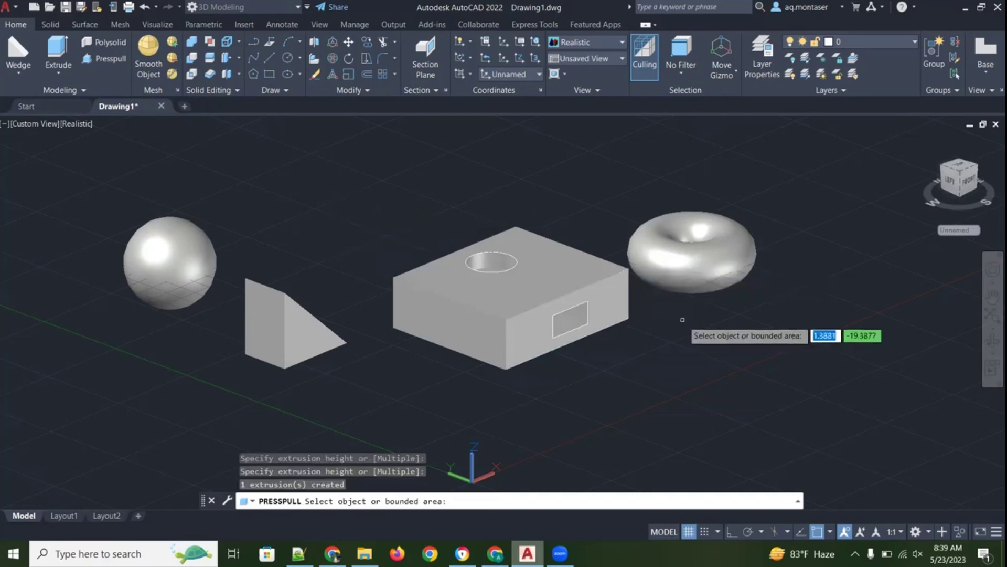
pyautogui.press('Return')
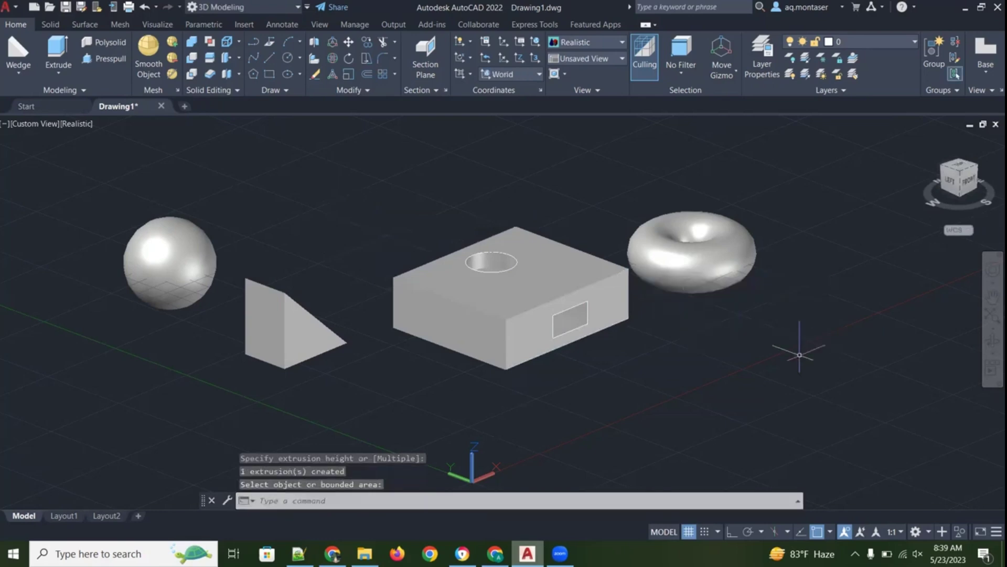
pyautogui.click(992, 341)
pyautogui.moveTo(794, 283); pyautogui.dragTo(623, 321)
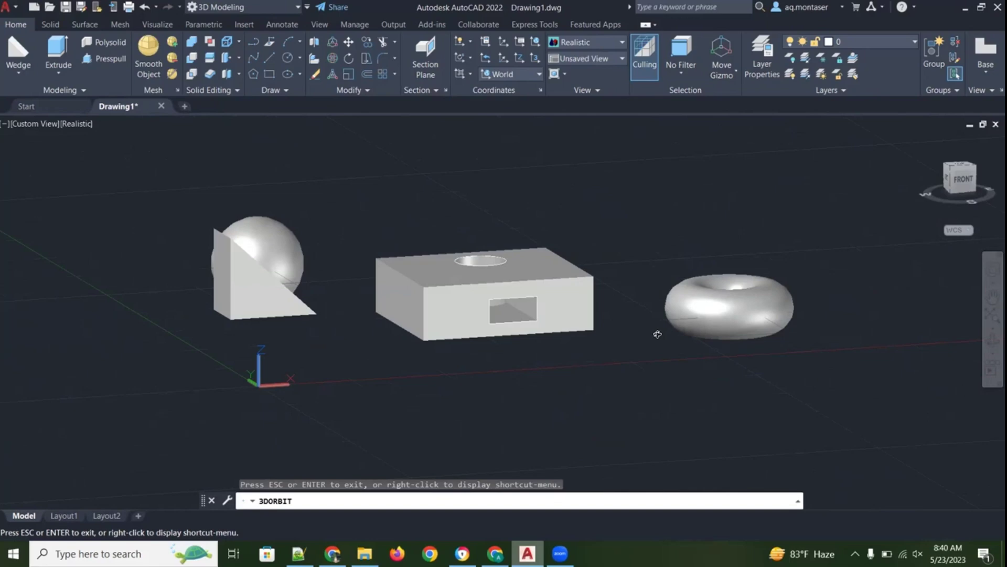
pyautogui.moveTo(623, 277)
pyautogui.mouseDown()
pyautogui.moveTo(623, 306)
pyautogui.moveTo(624, 280)
pyautogui.mouseUp()
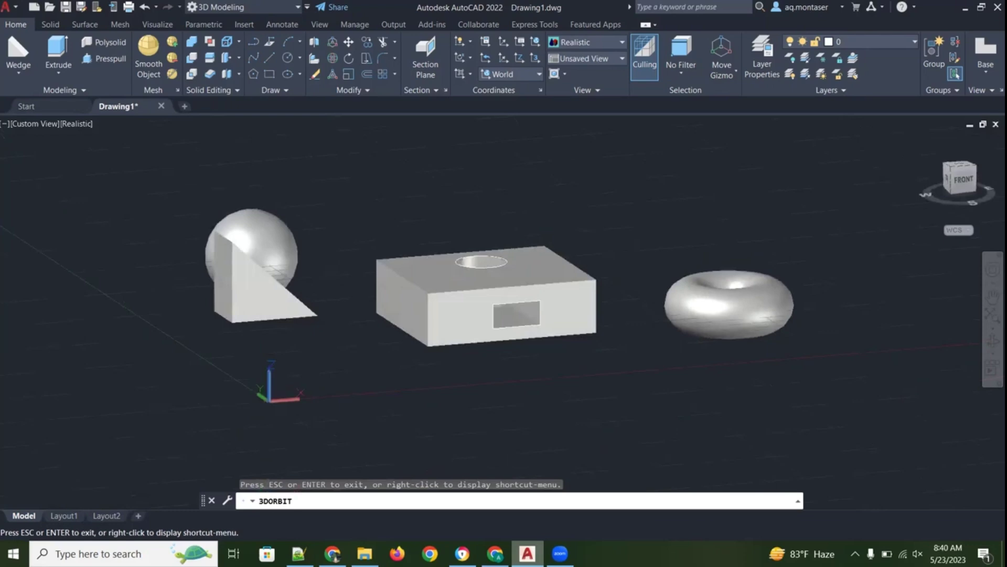
pyautogui.press('Escape')
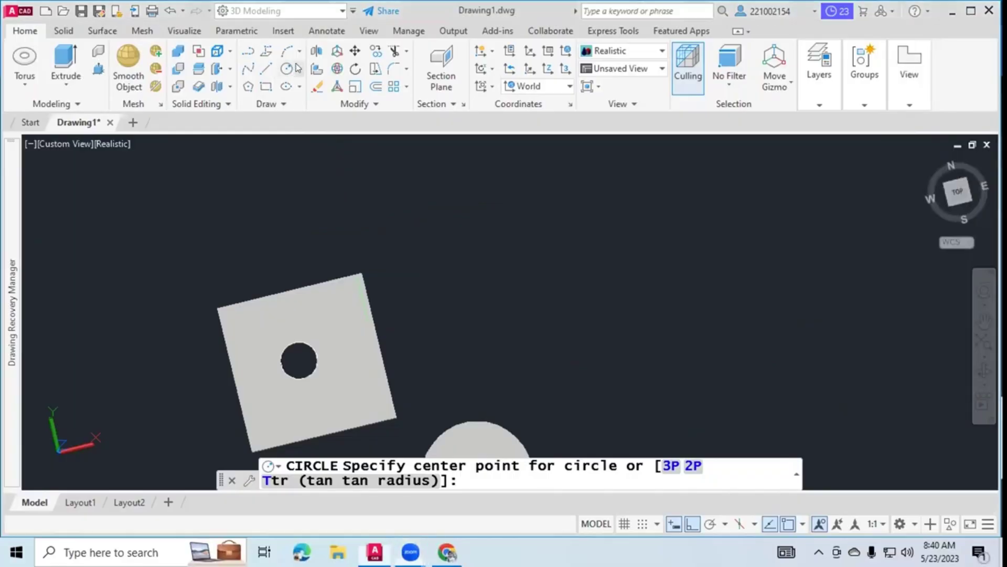
pyautogui.click(297, 68)
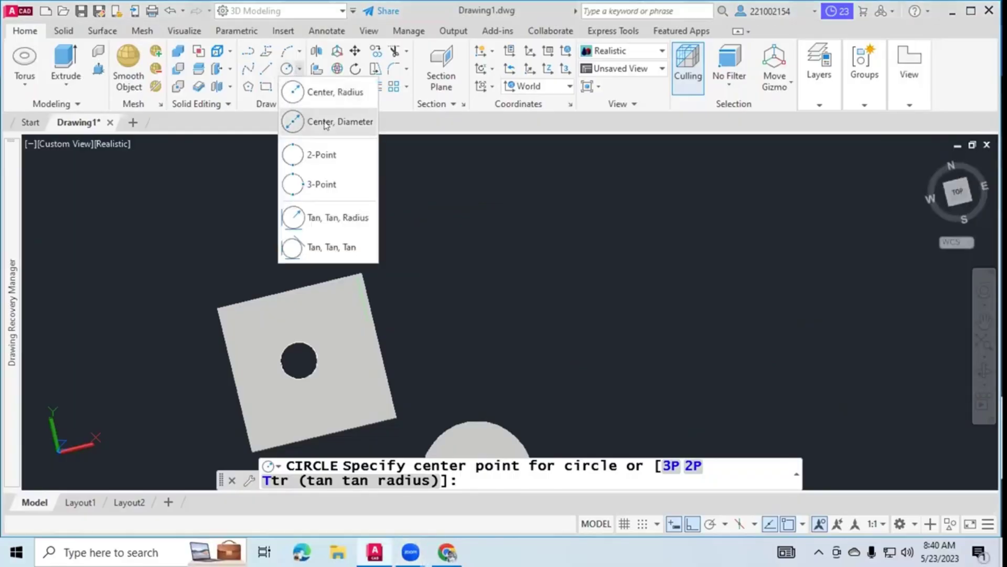
pyautogui.click(325, 91)
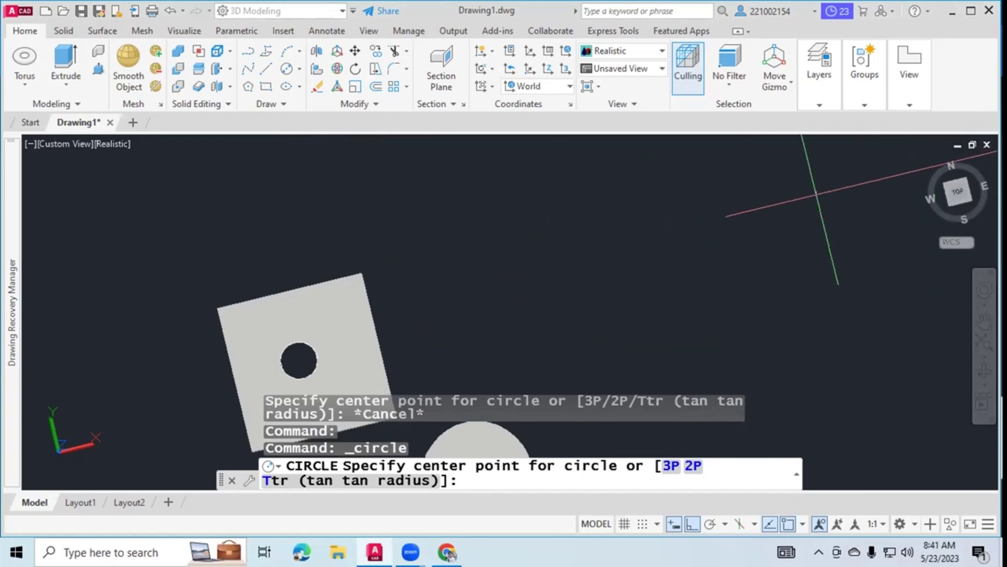
pyautogui.click(985, 319)
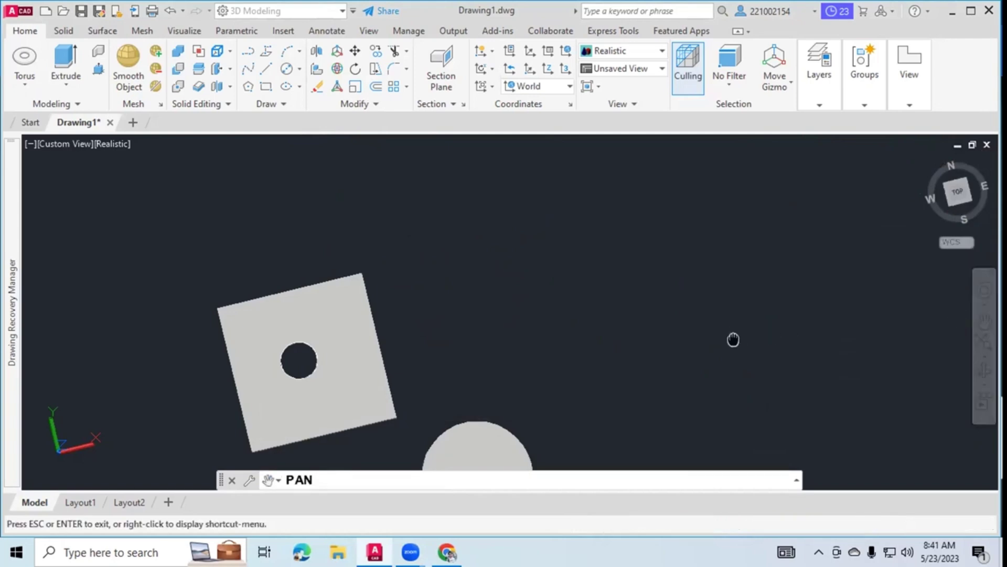
pyautogui.moveTo(733, 337); pyautogui.dragTo(737, 279)
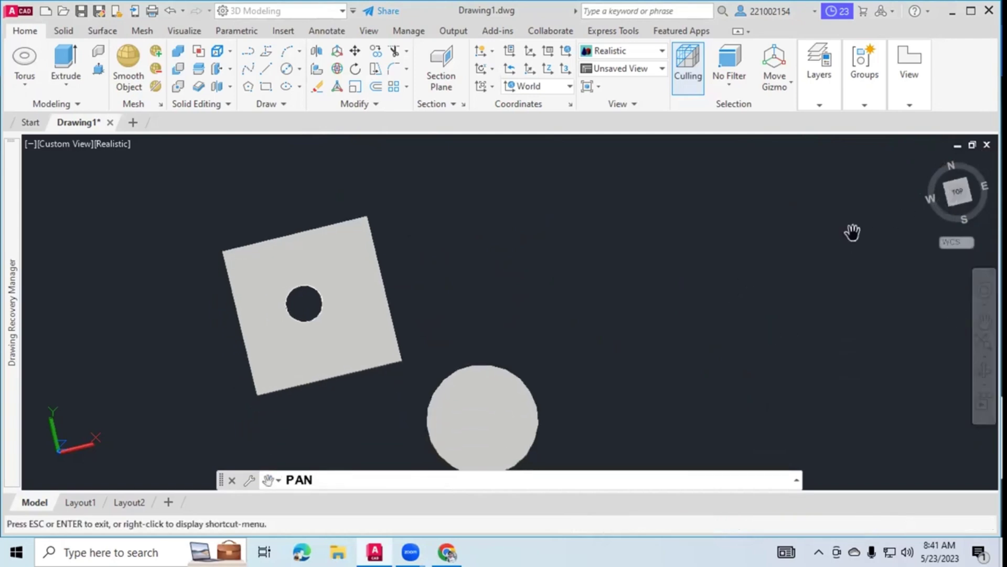
pyautogui.press('Escape')
pyautogui.rightClick(952, 186)
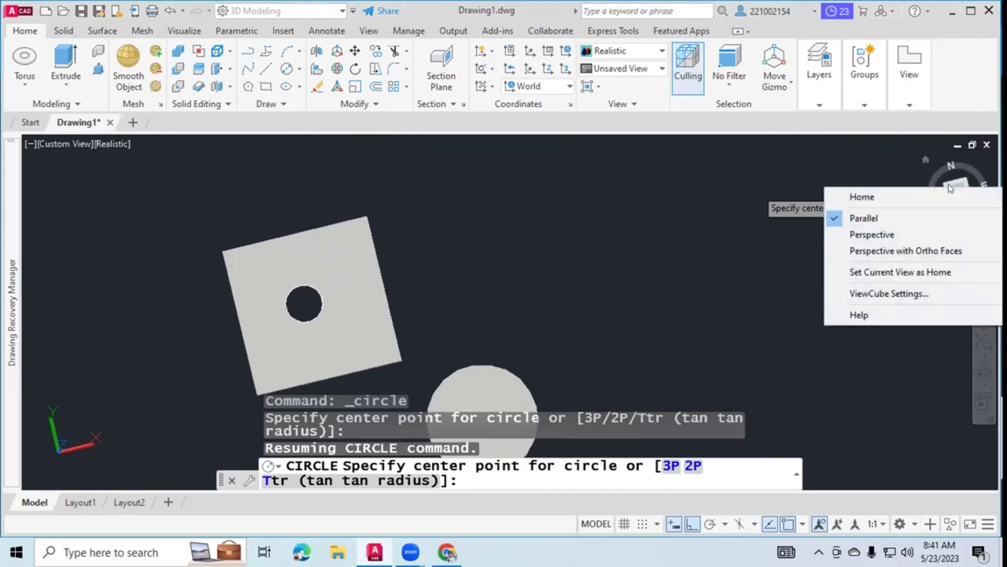
pyautogui.click(713, 224)
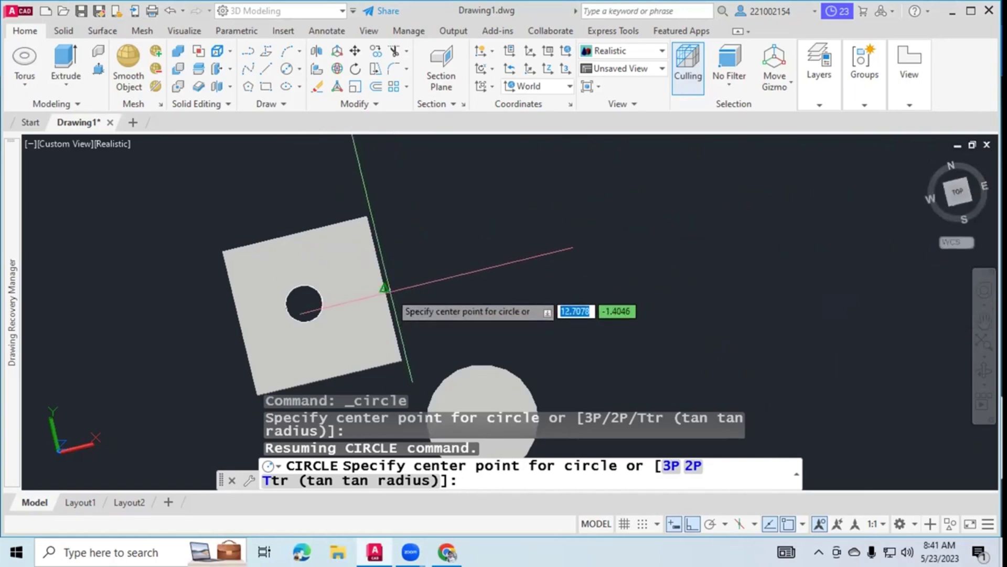
pyautogui.scroll(3, 386, 292)
pyautogui.scroll(-2, 385, 292)
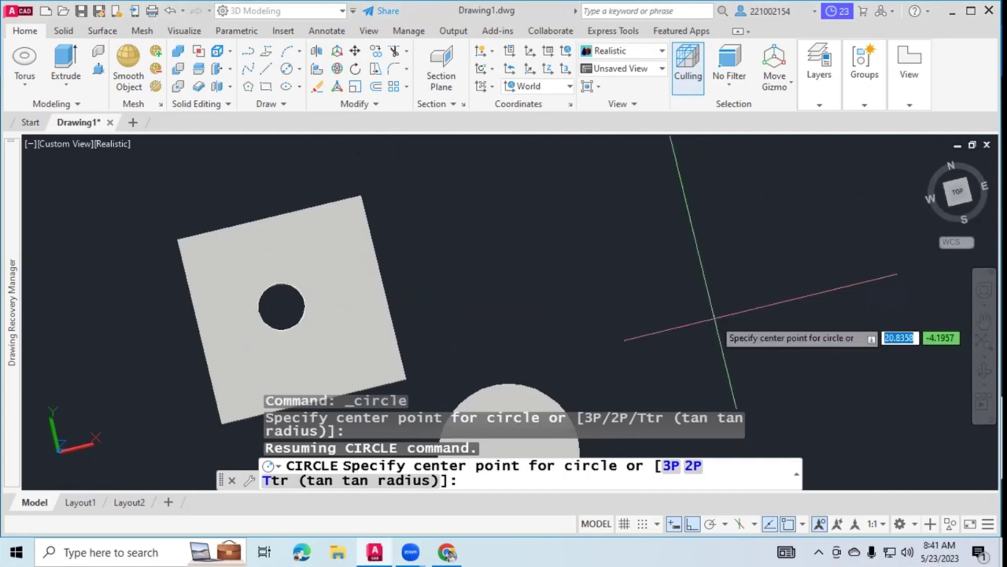
pyautogui.press('Escape')
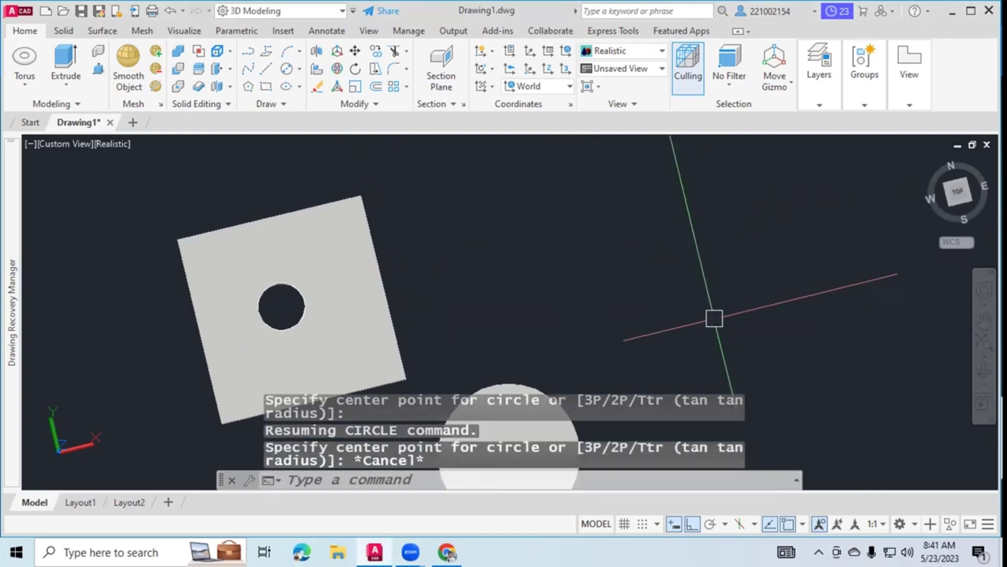
# Orbit and pan around the solids, restore the home view and zoom in to examine the holed box and surrounding primitives
pyautogui.click(984, 371)
pyautogui.moveTo(884, 389); pyautogui.dragTo(897, 309)
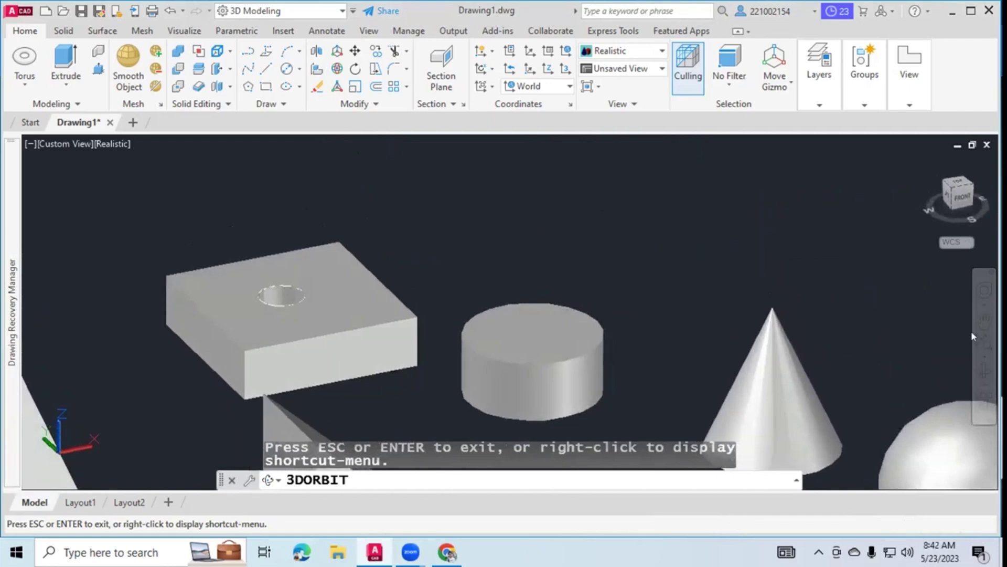
pyautogui.click(984, 321)
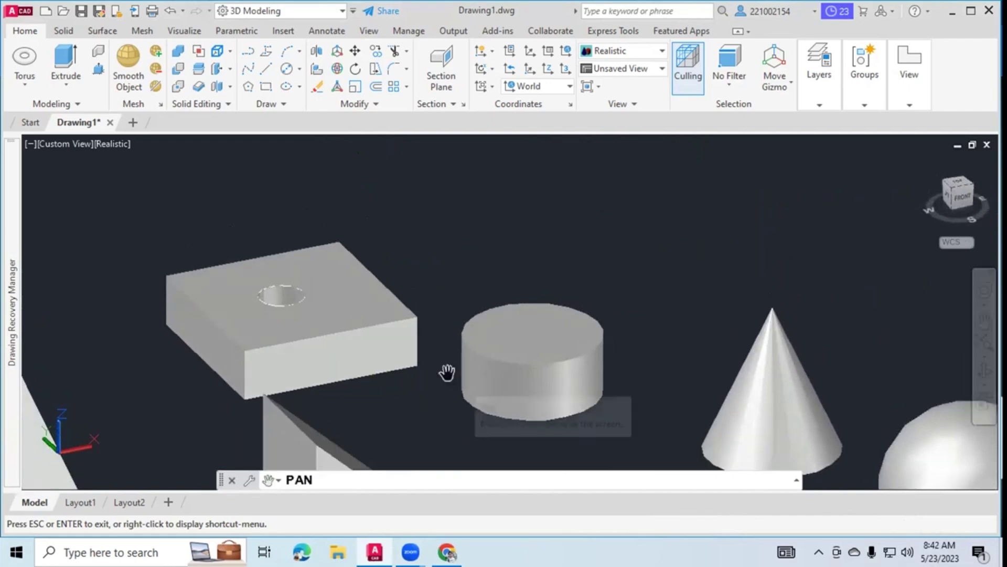
pyautogui.moveTo(427, 376); pyautogui.dragTo(598, 320)
pyautogui.press('Escape')
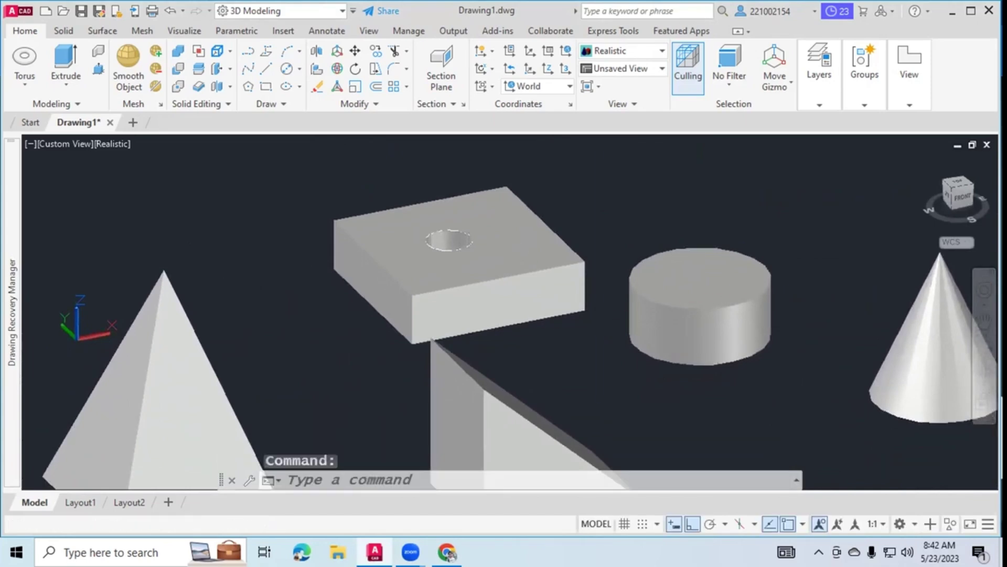
pyautogui.click(924, 161)
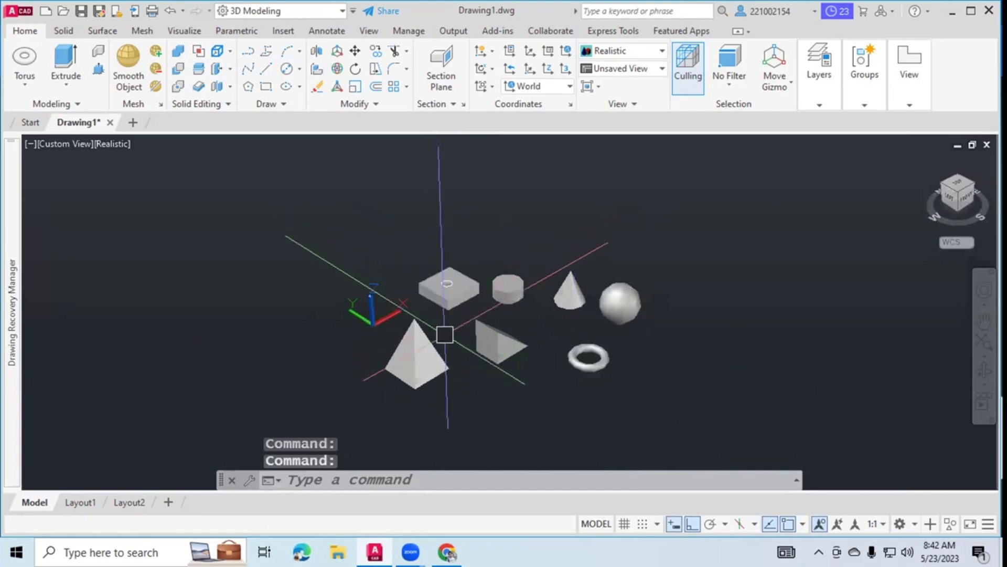
pyautogui.scroll(2, 445, 334)
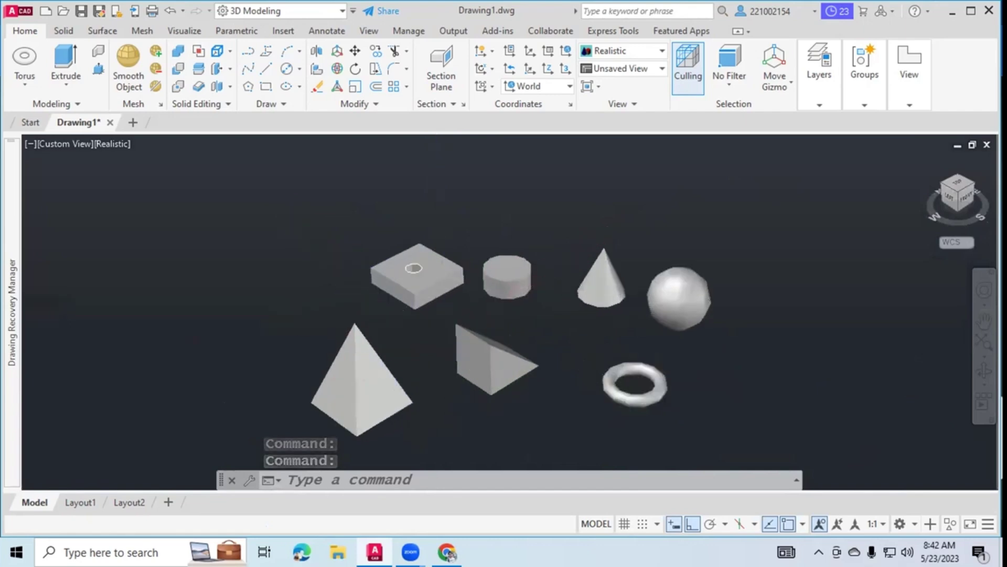
pyautogui.scroll(2, 445, 335)
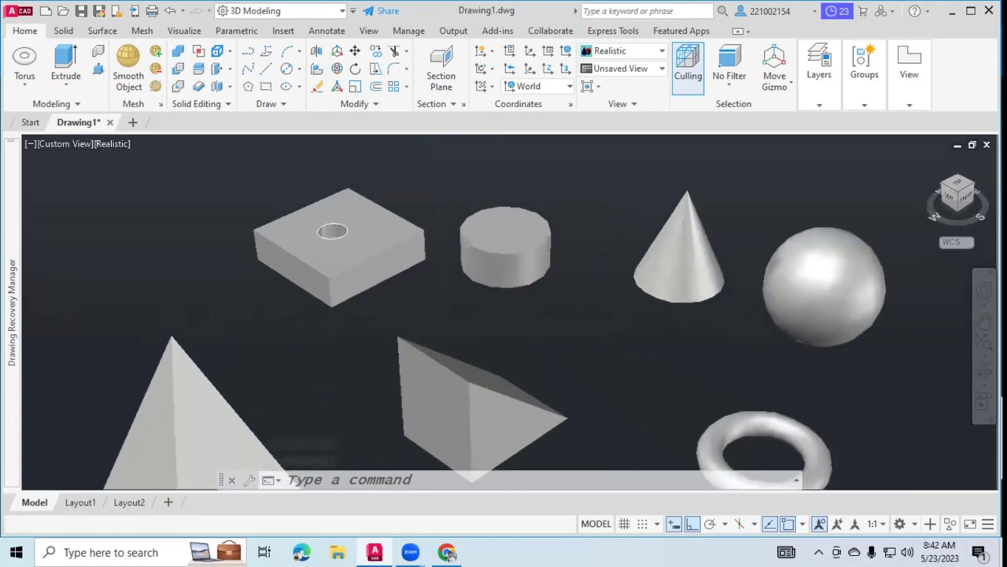
# Switch the view to parallel projection and start the Rectangle command
pyautogui.rightClick(952, 181)
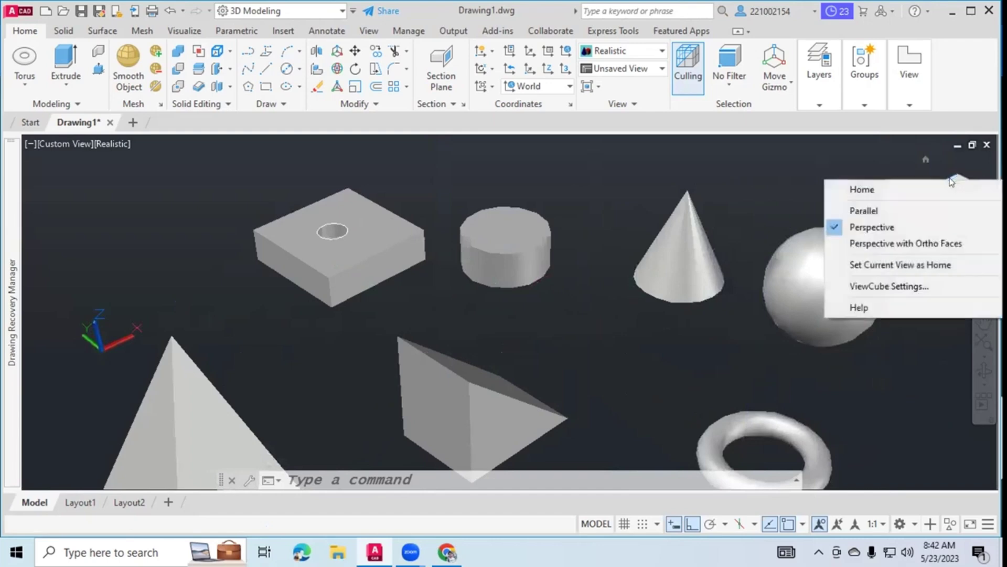
pyautogui.click(895, 209)
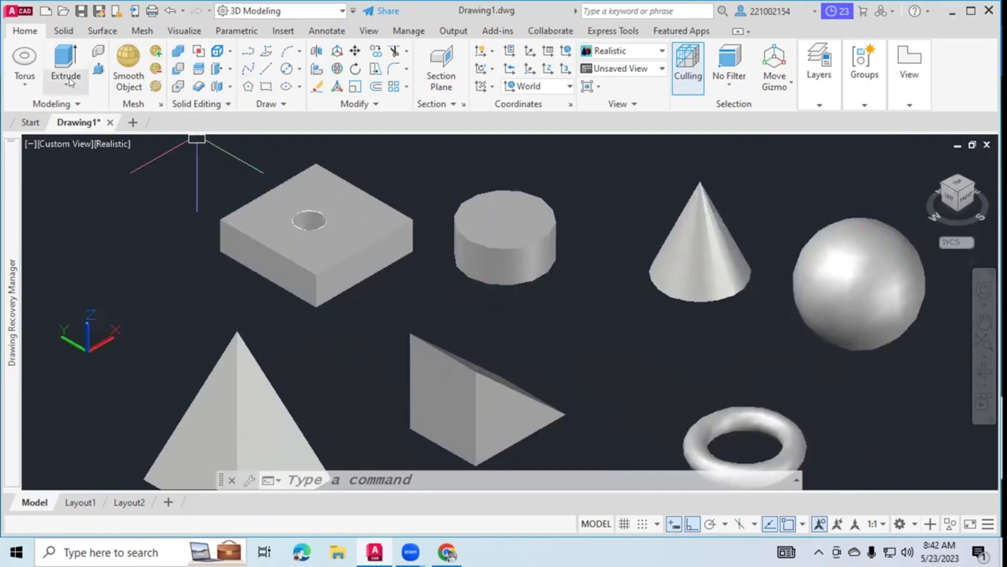
pyautogui.click(266, 87)
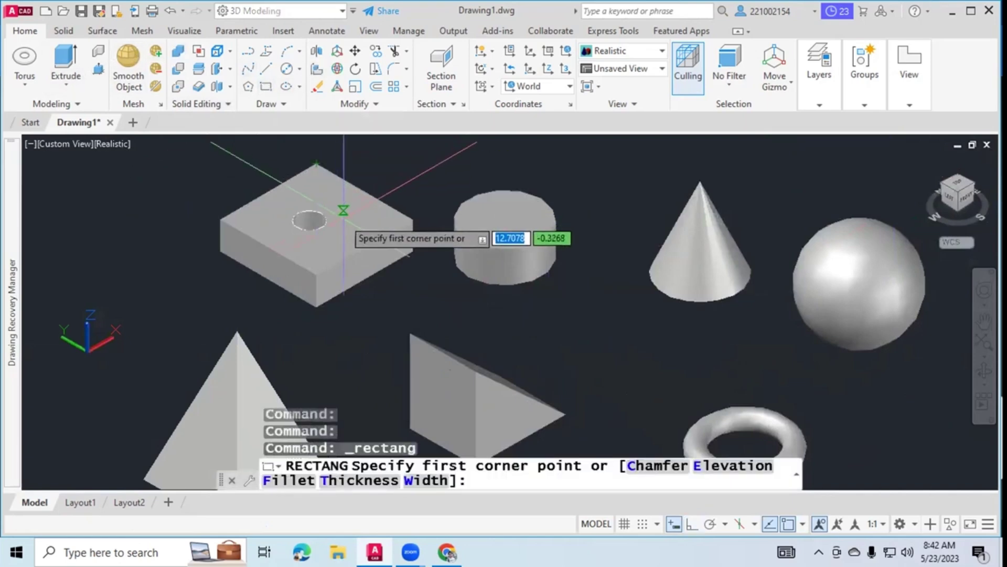
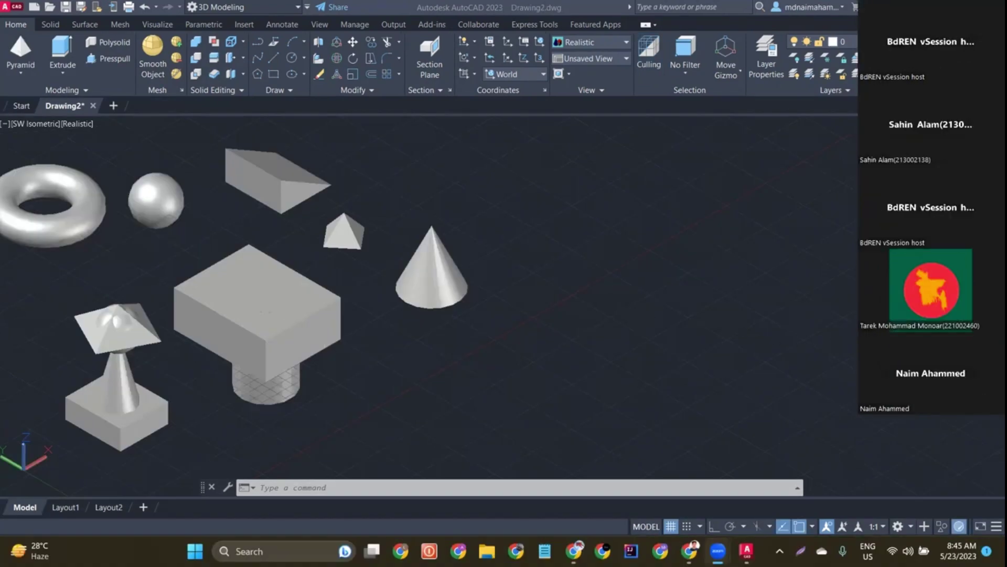
# Delete the large box and the cylinder running through it
pyautogui.click(252, 292)
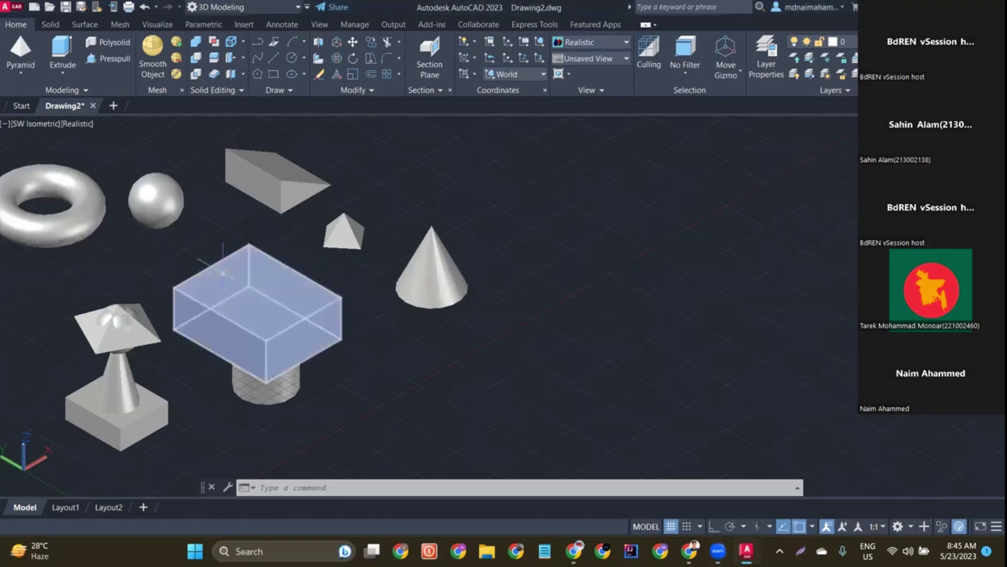
pyautogui.press('Escape')
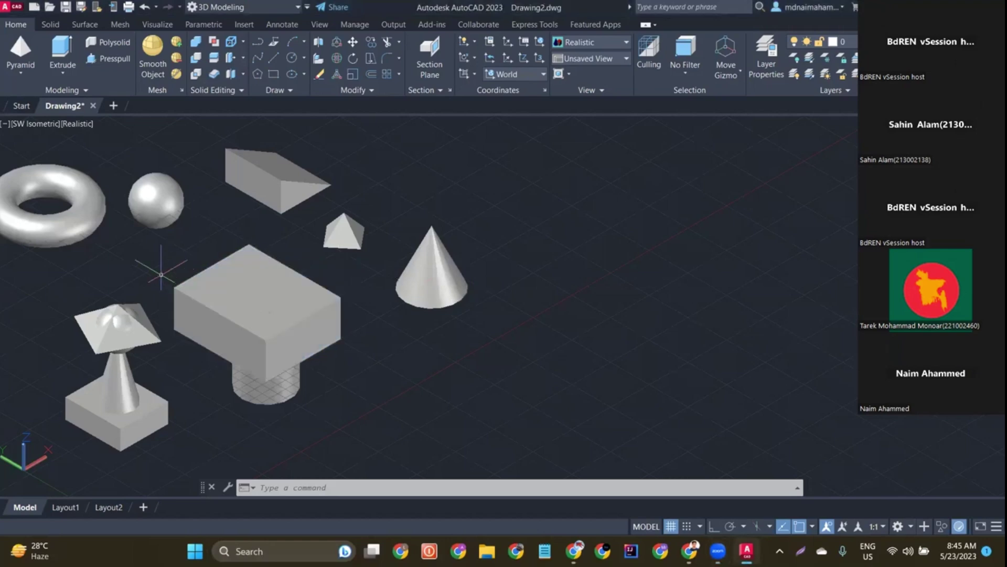
pyautogui.click(161, 270)
pyautogui.click(263, 350)
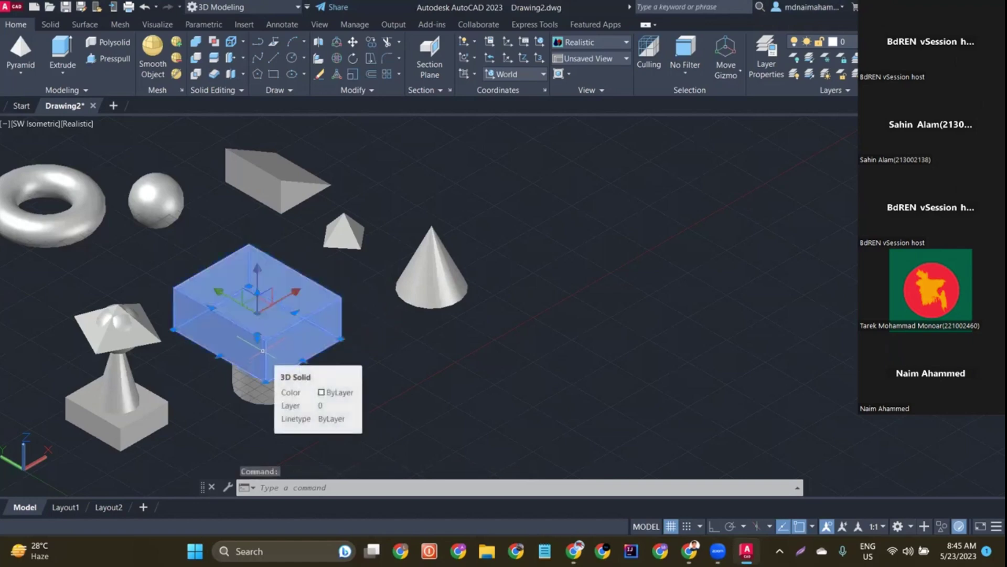
pyautogui.press('Delete')
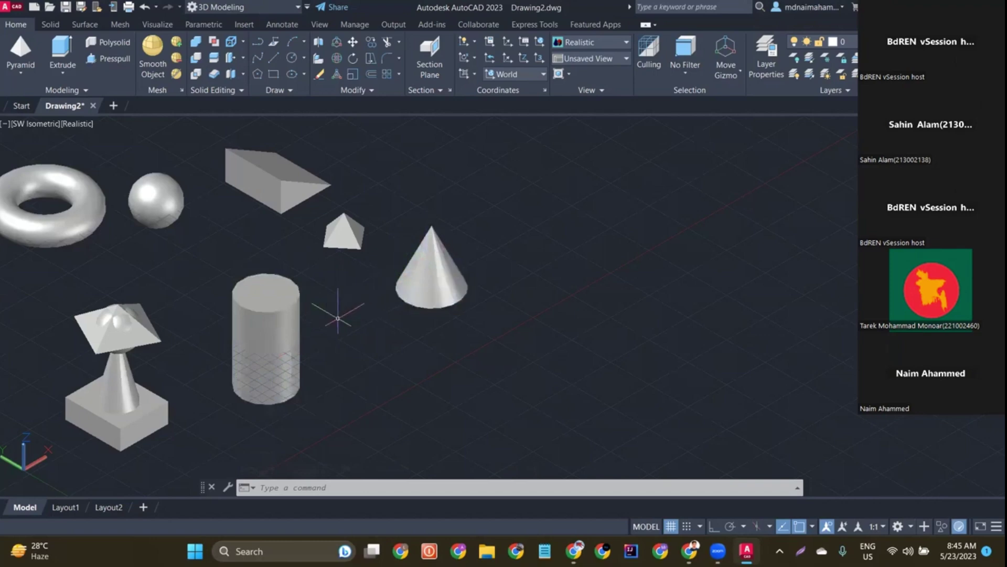
pyautogui.click(279, 332)
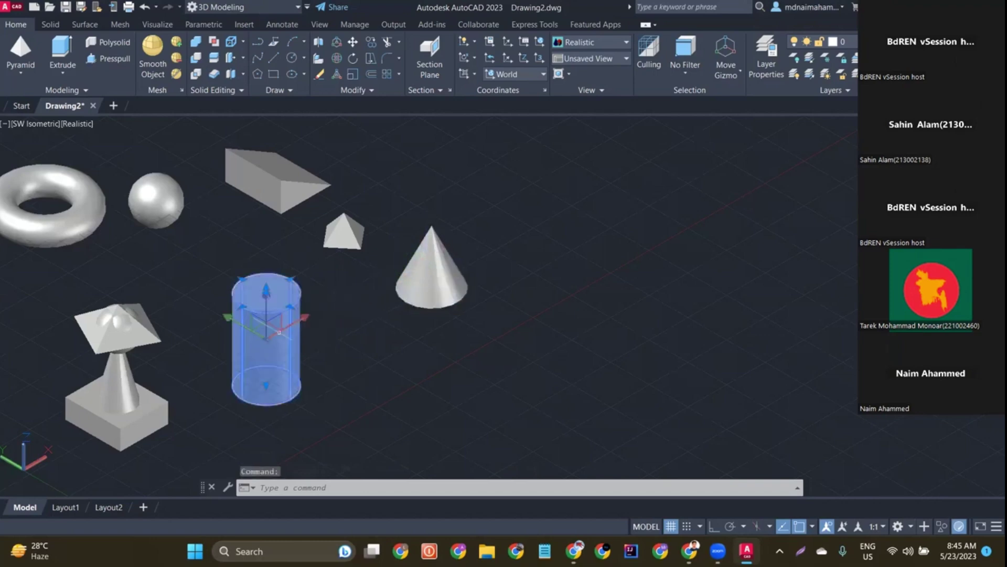
pyautogui.press('Delete')
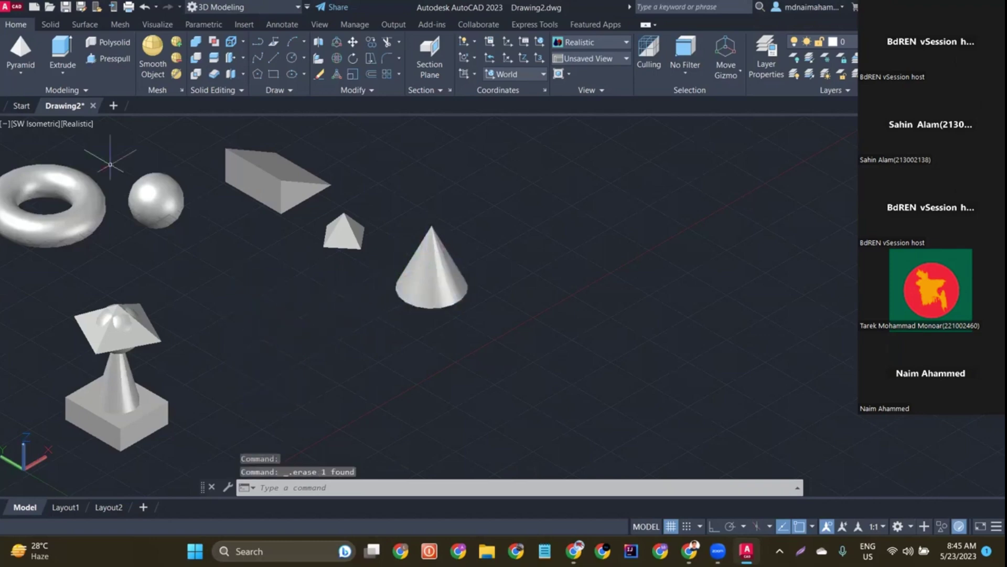
# Create a rectangular box about 1.9 units high in the open area between the stacked model and the cone
pyautogui.click(27, 74)
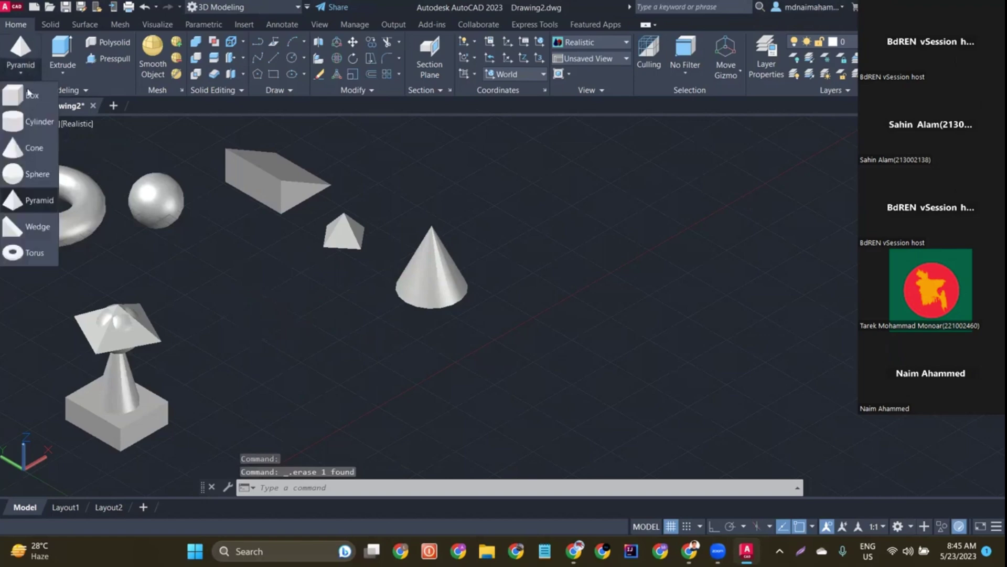
pyautogui.click(22, 116)
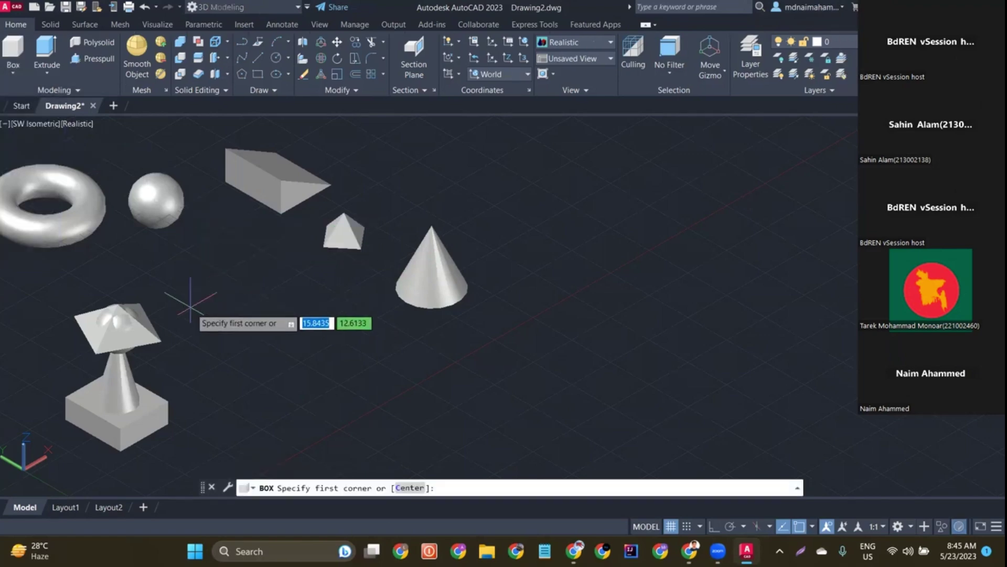
pyautogui.click(210, 323)
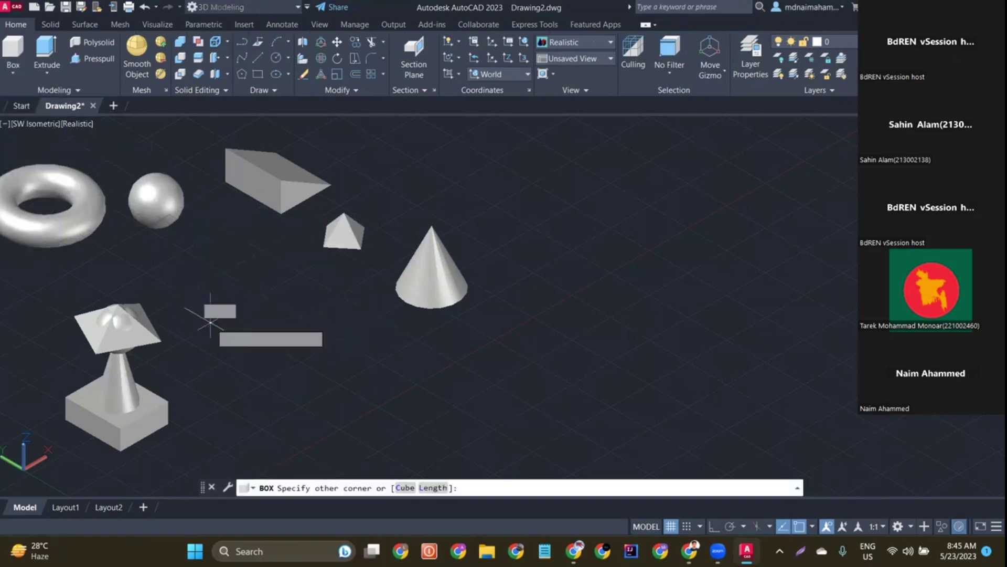
pyautogui.click(372, 336)
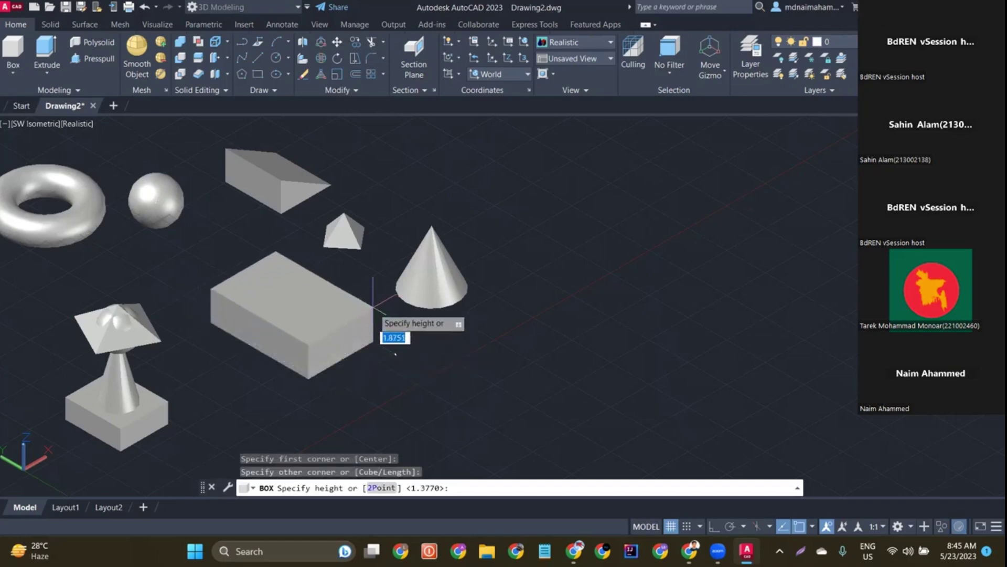
pyautogui.click(383, 318)
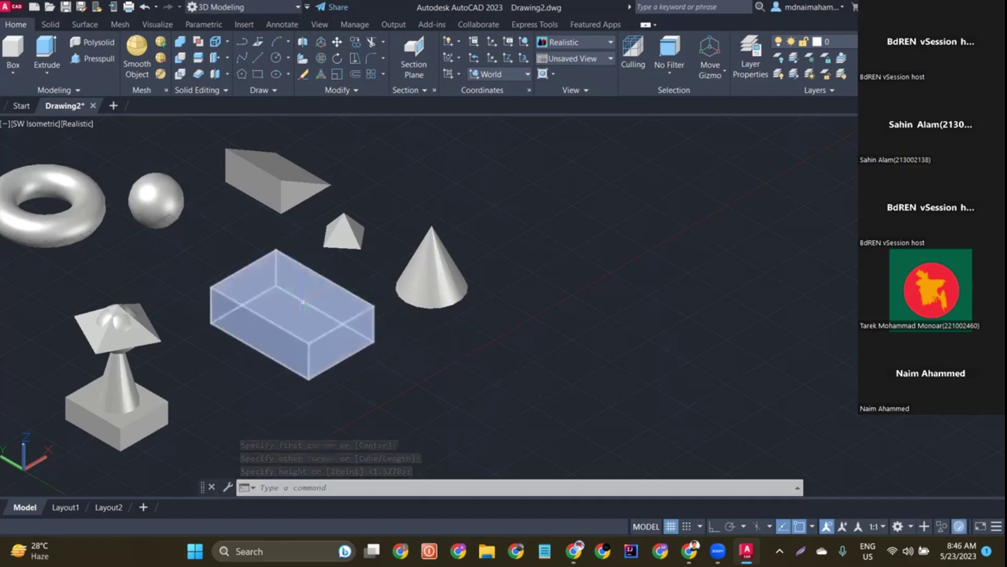
pyautogui.click(7, 74)
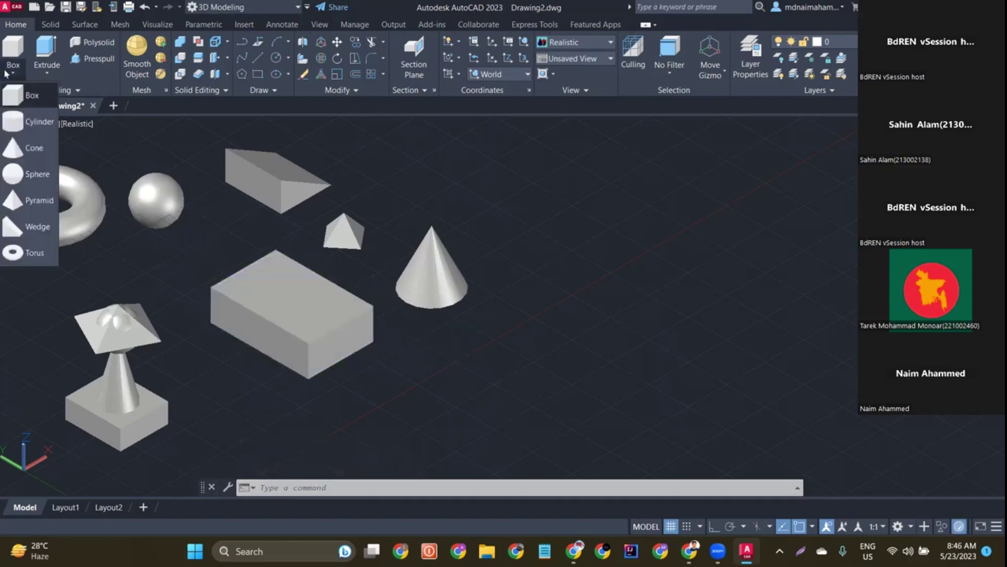
pyautogui.click(27, 121)
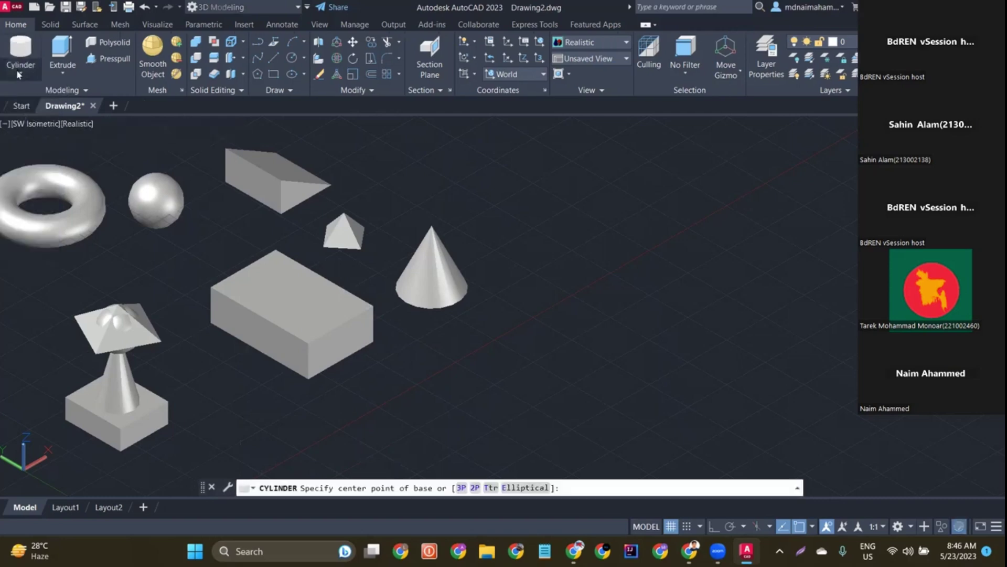
pyautogui.click(19, 74)
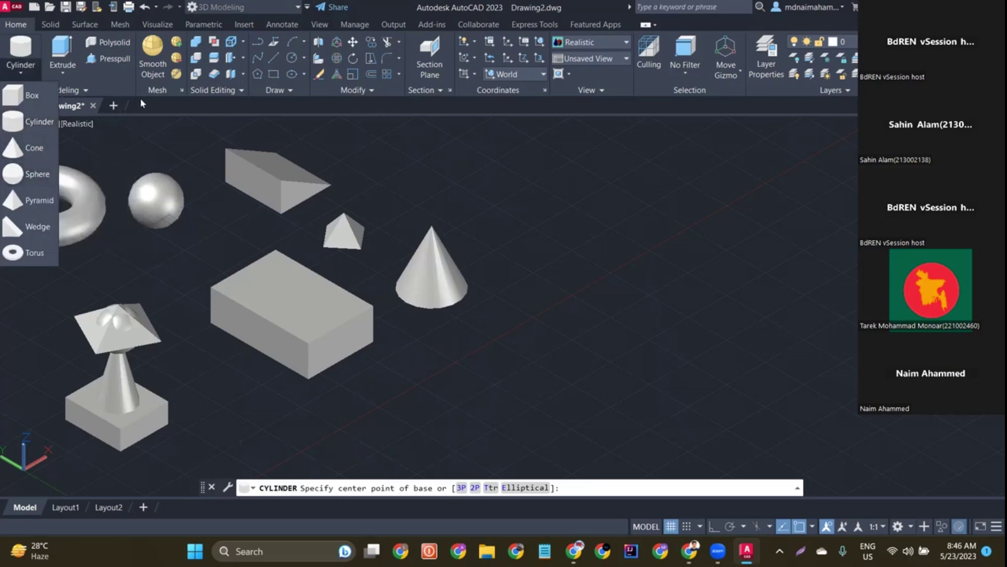
pyautogui.click(152, 107)
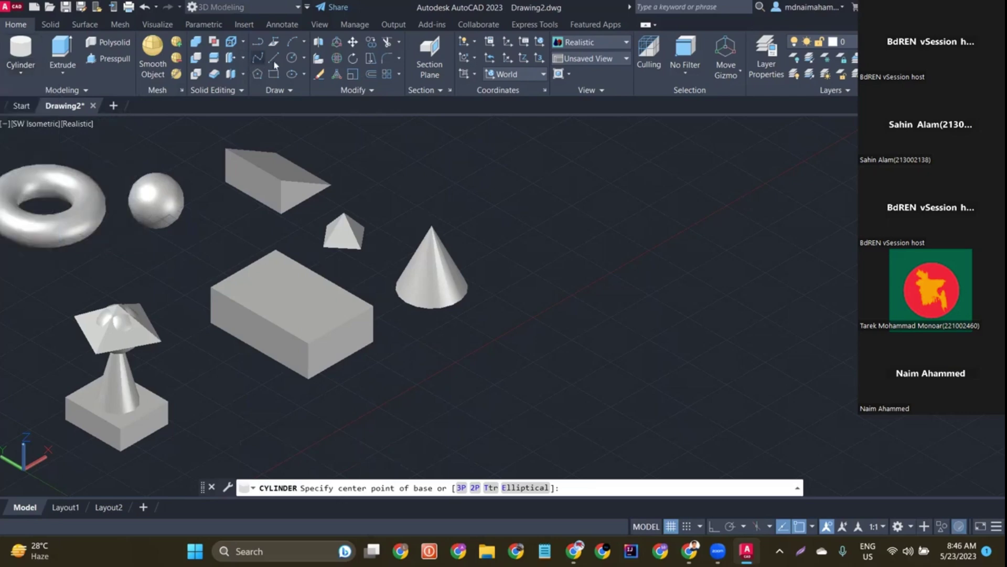
# Draw a center-radius circle with a radius of about 1.08 units on the top face of the new box
pyautogui.click(303, 58)
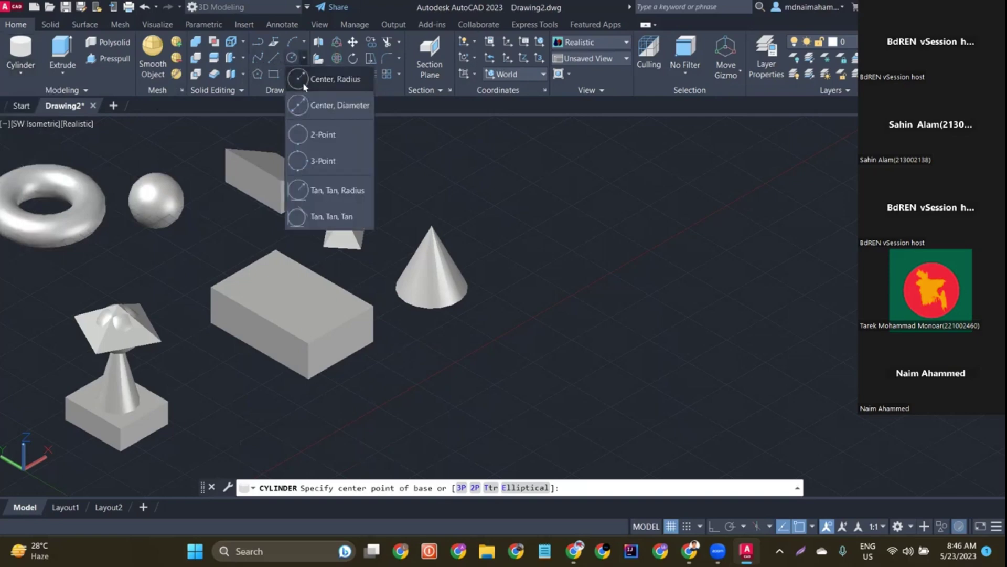
pyautogui.click(304, 84)
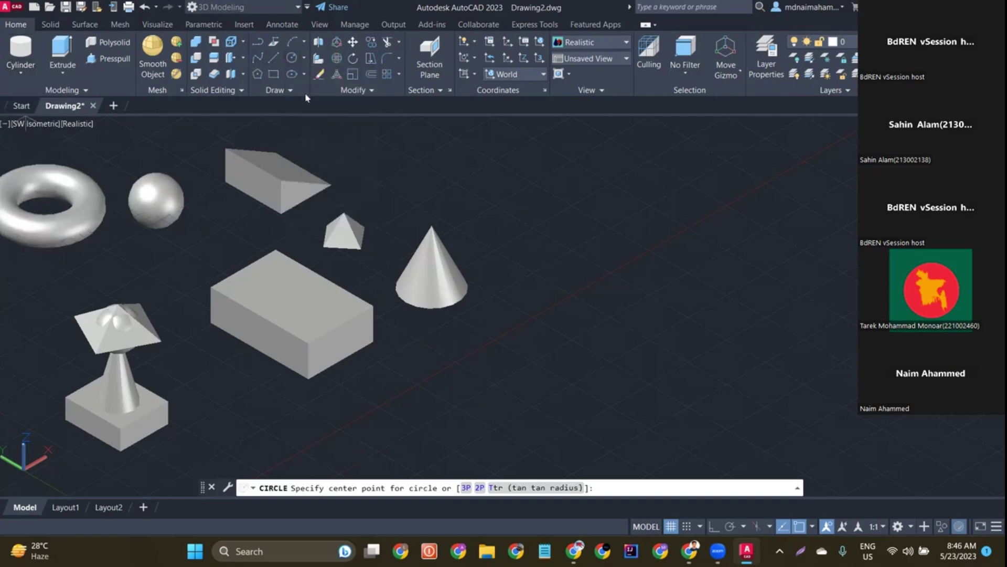
pyautogui.click(282, 287)
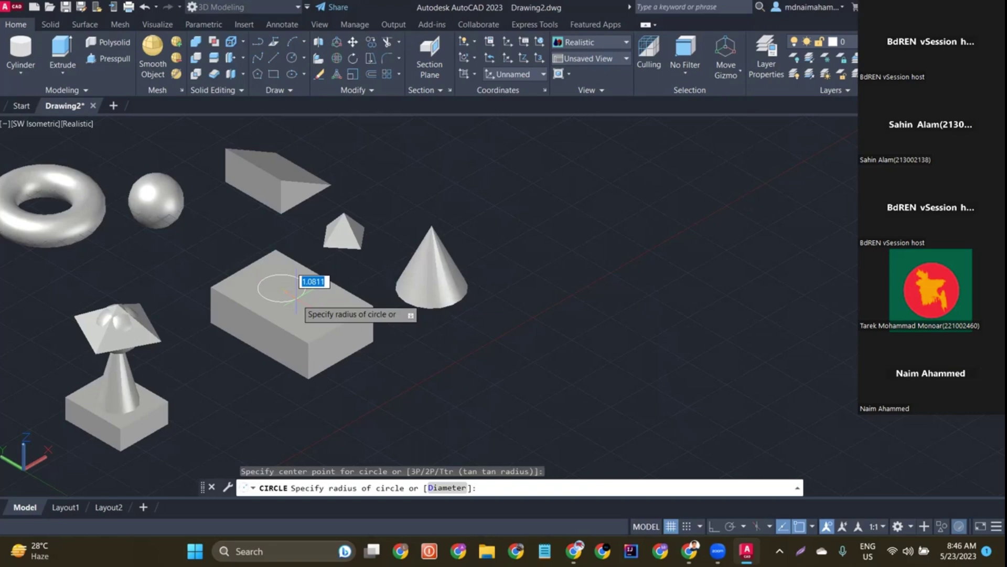
pyautogui.click(297, 295)
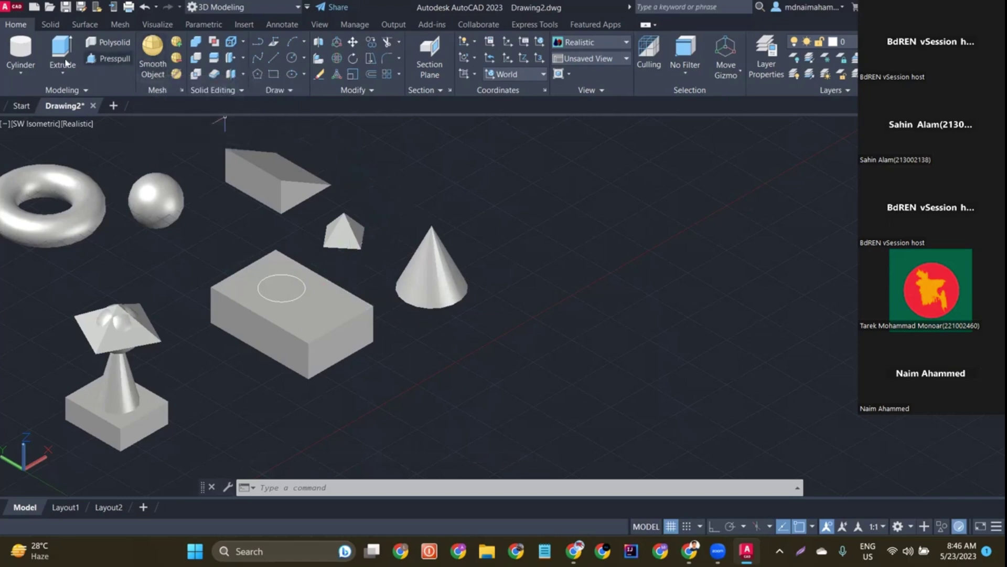
# Try to presspull the circular area on the box's top face down into the solid to cut a round hole
pyautogui.click(118, 58)
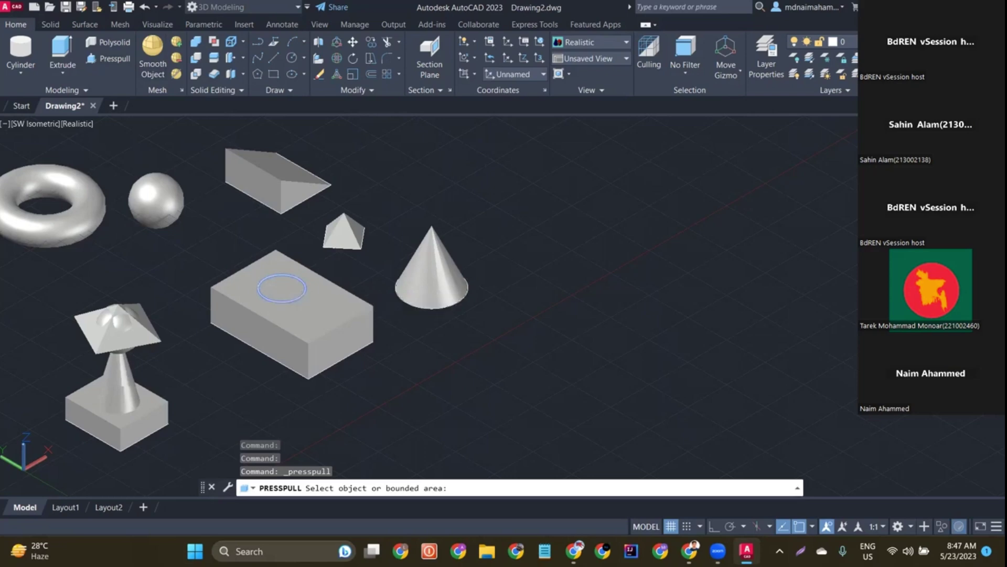
pyautogui.click(278, 287)
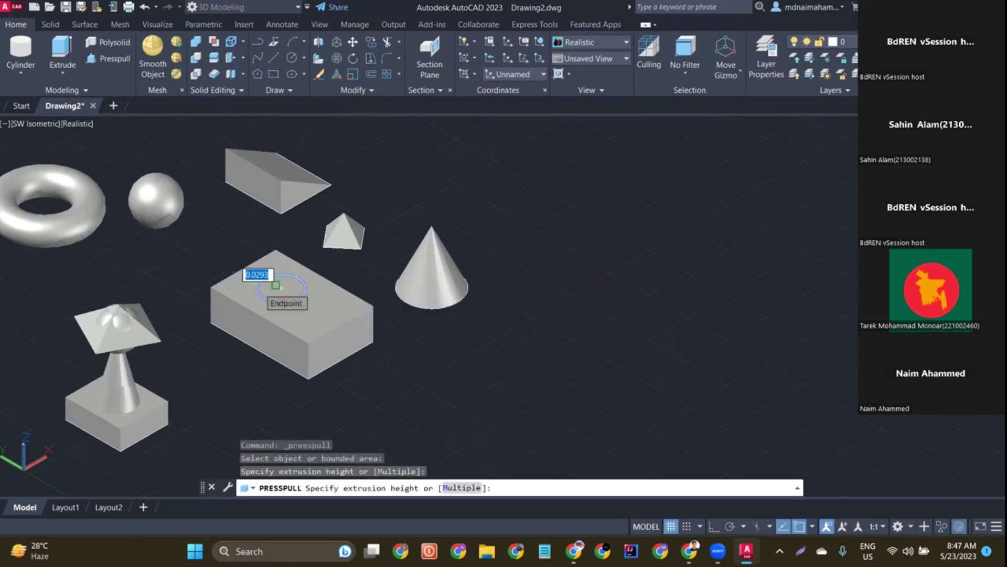
pyautogui.click(277, 286)
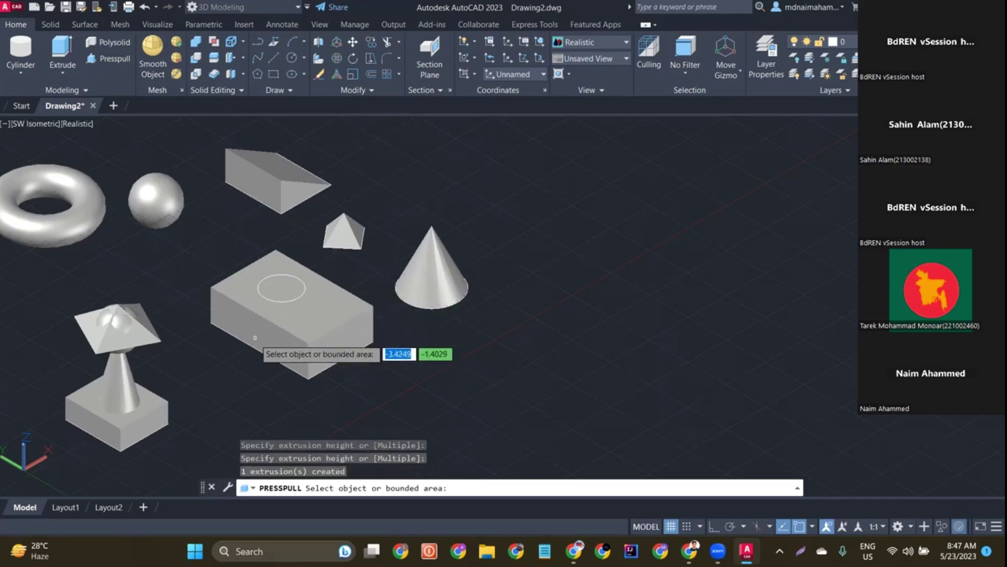
pyautogui.click(259, 289)
pyautogui.click(261, 300)
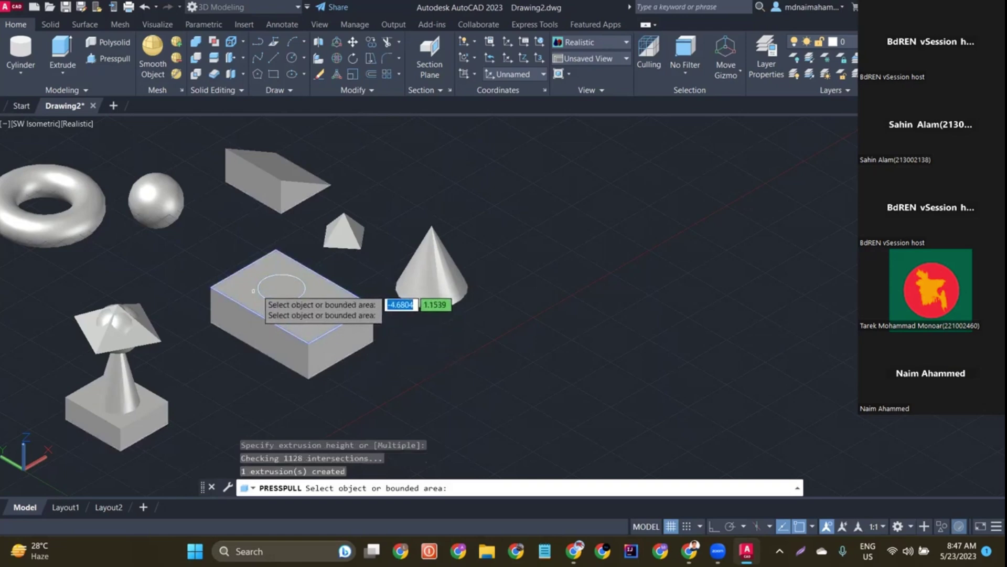
pyautogui.click(281, 288)
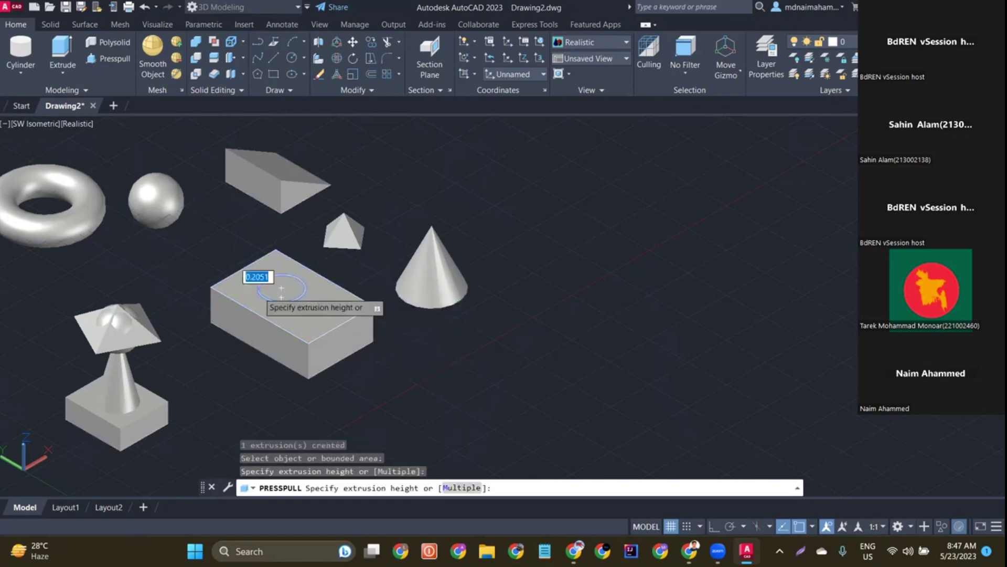
pyautogui.click(263, 298)
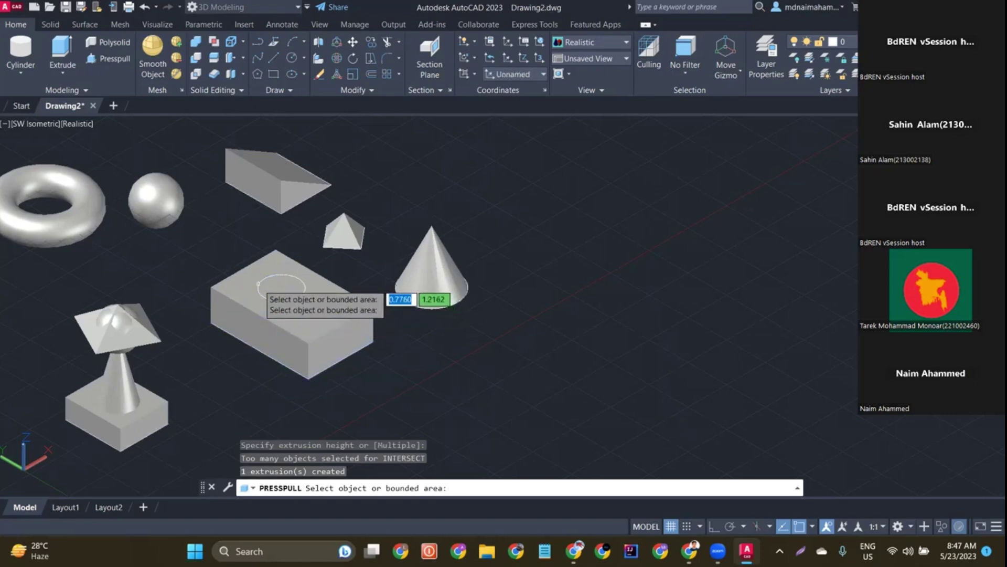
pyautogui.press('Return')
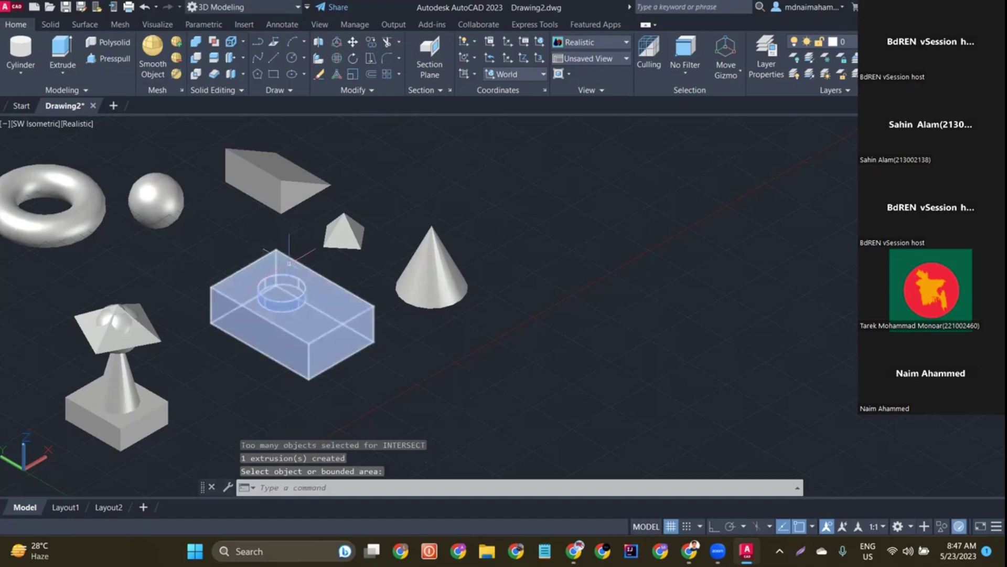
# Try again to cut a round hole through the box by presspulling the circular area on its top face
pyautogui.click(115, 59)
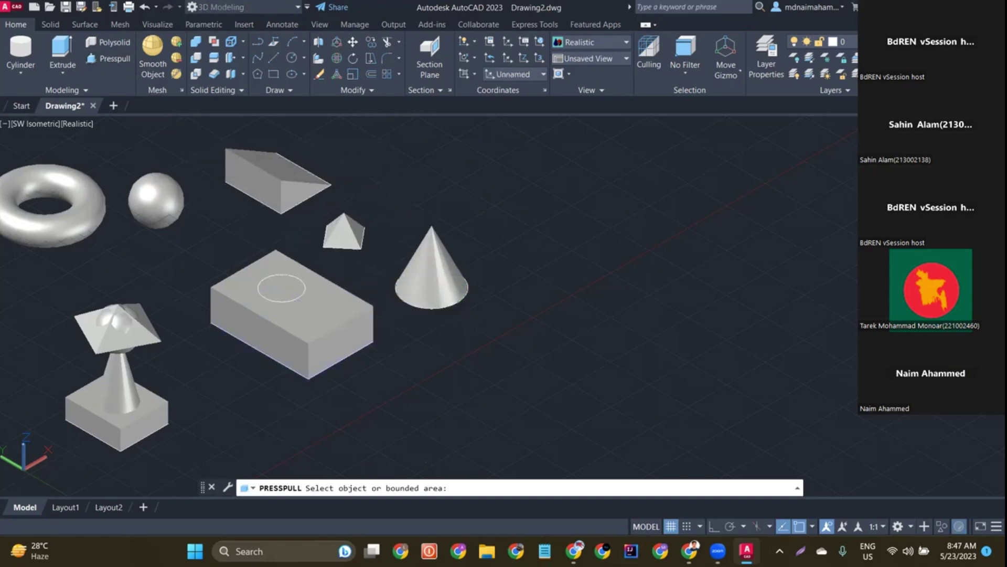
pyautogui.click(262, 296)
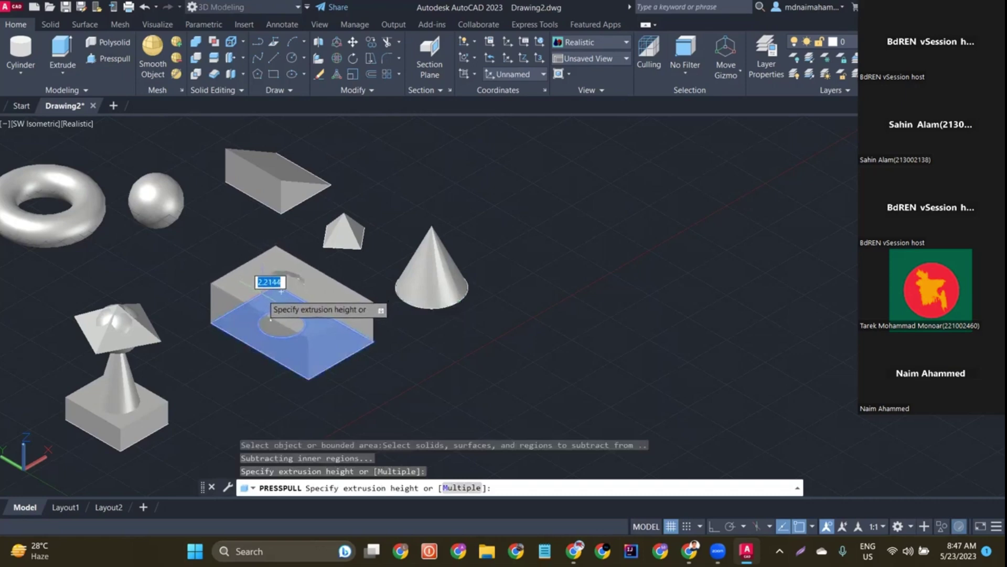
pyautogui.press('Escape')
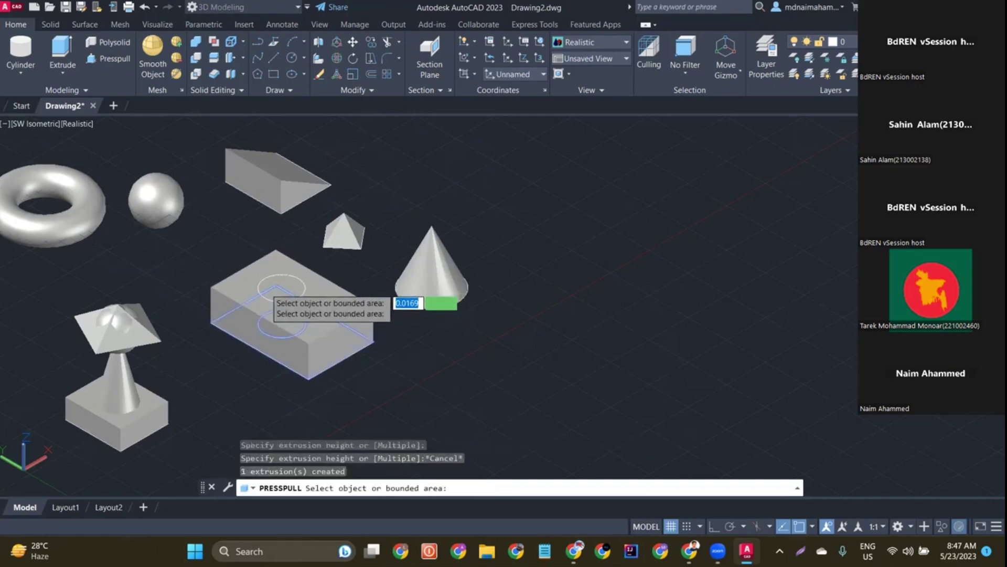
pyautogui.press('Return')
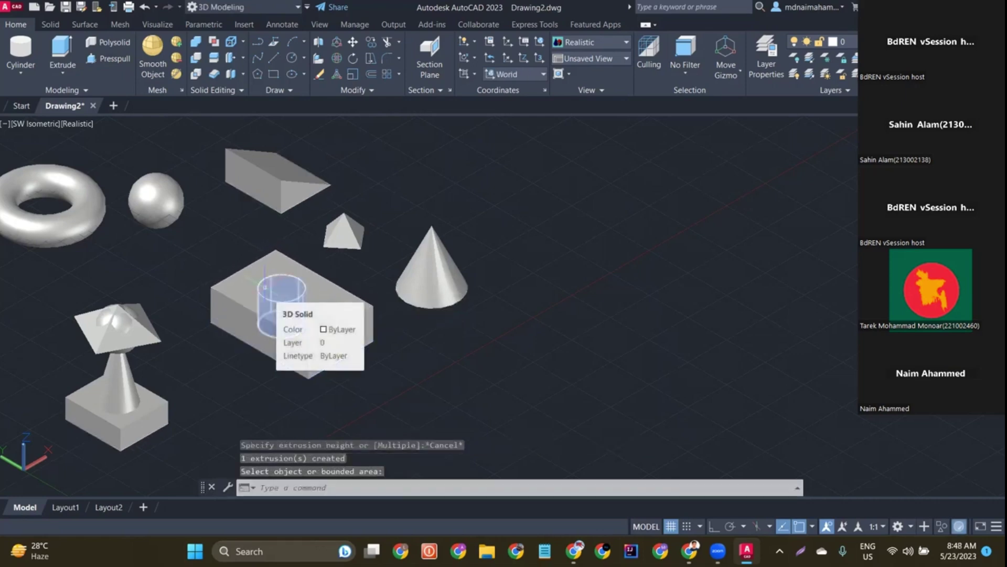
pyautogui.click(96, 61)
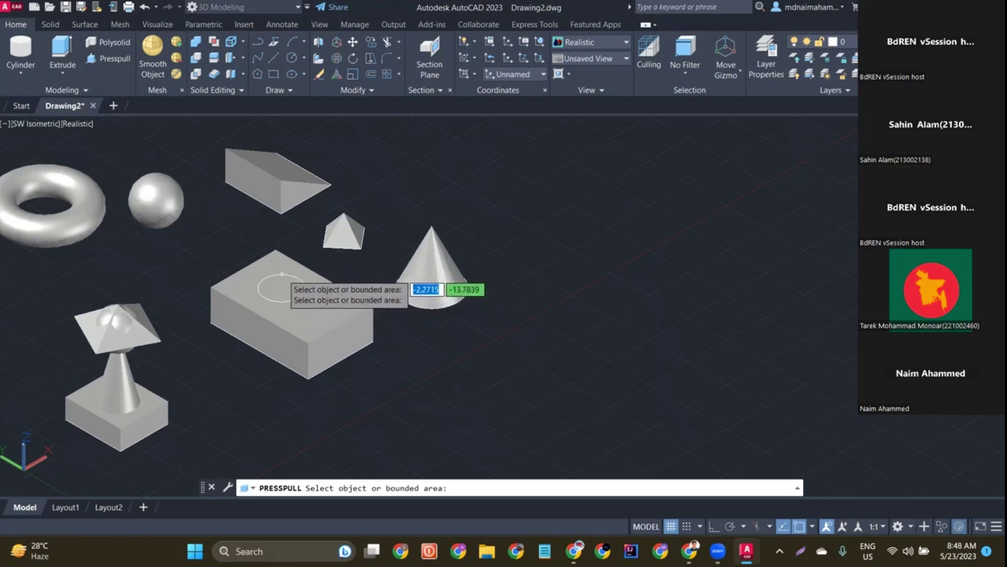
pyautogui.click(260, 292)
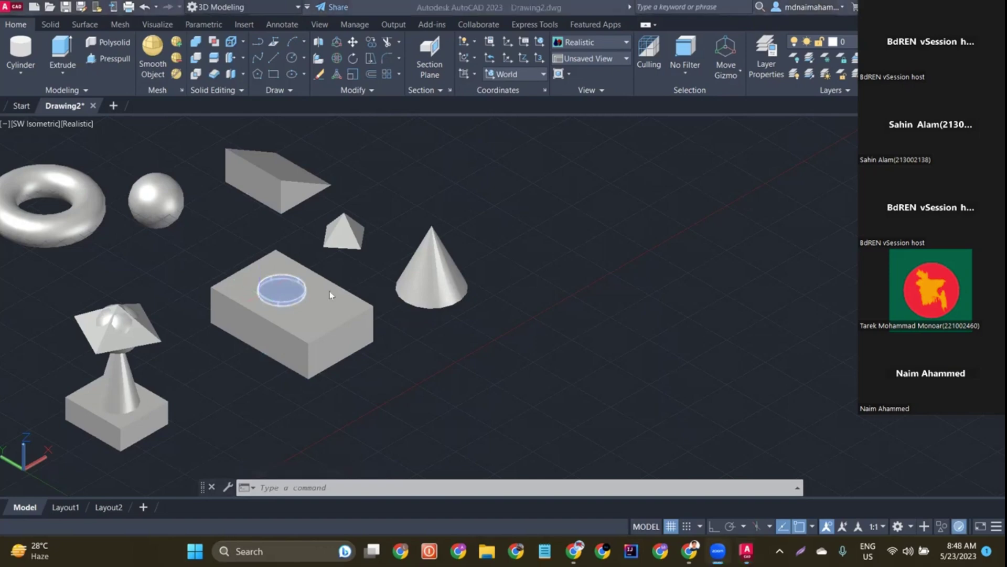
pyautogui.click(559, 300)
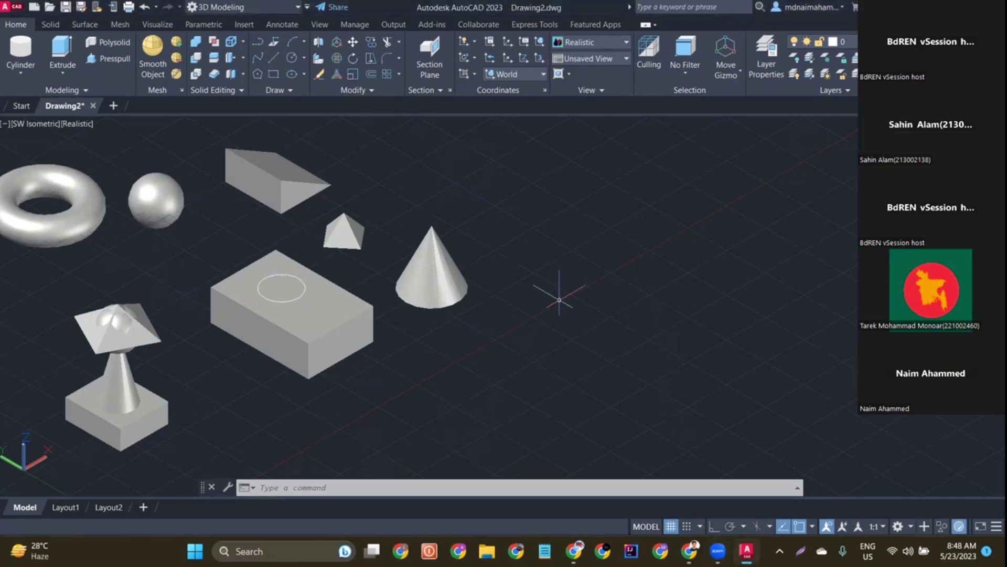
# Delete the box together with the cylinder, the thin disc and the circle left at its position
pyautogui.click(287, 337)
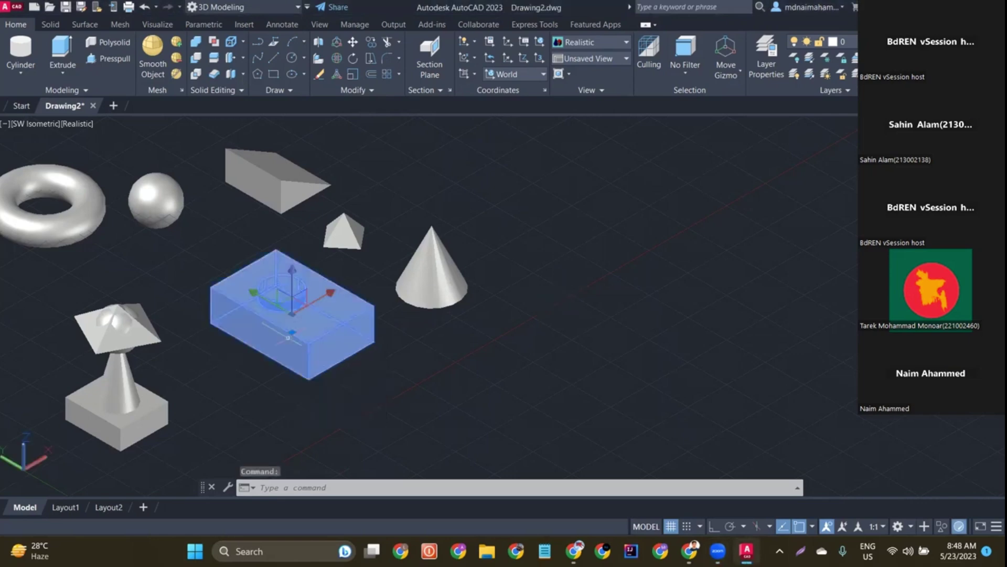
pyautogui.press('Delete')
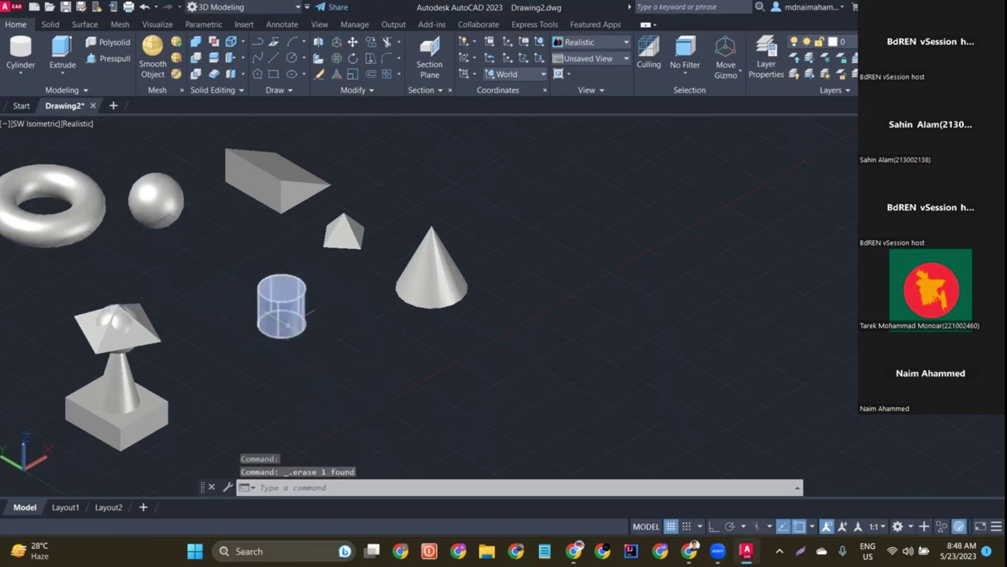
pyautogui.click(288, 323)
pyautogui.press('Delete')
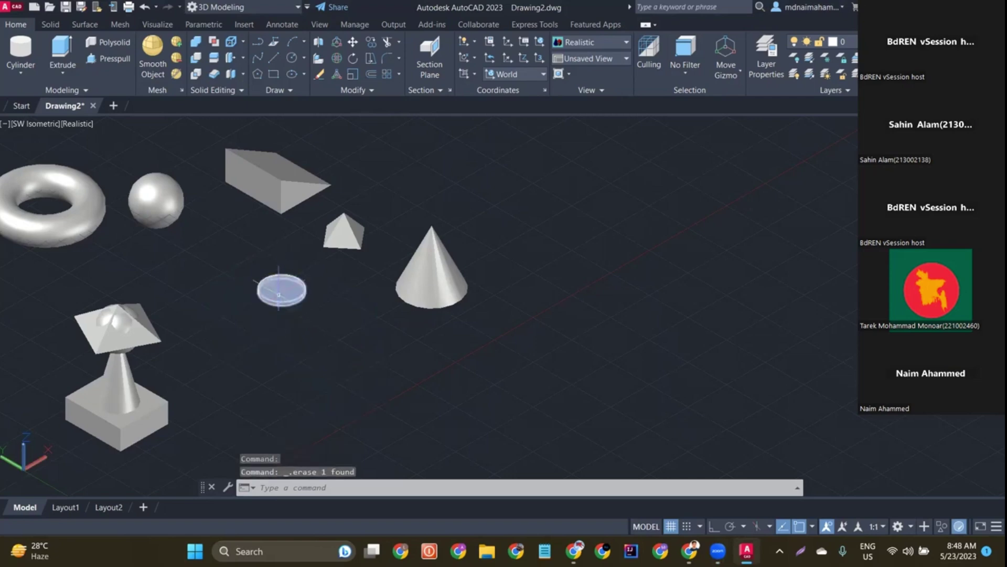
pyautogui.click(278, 294)
pyautogui.press('Delete')
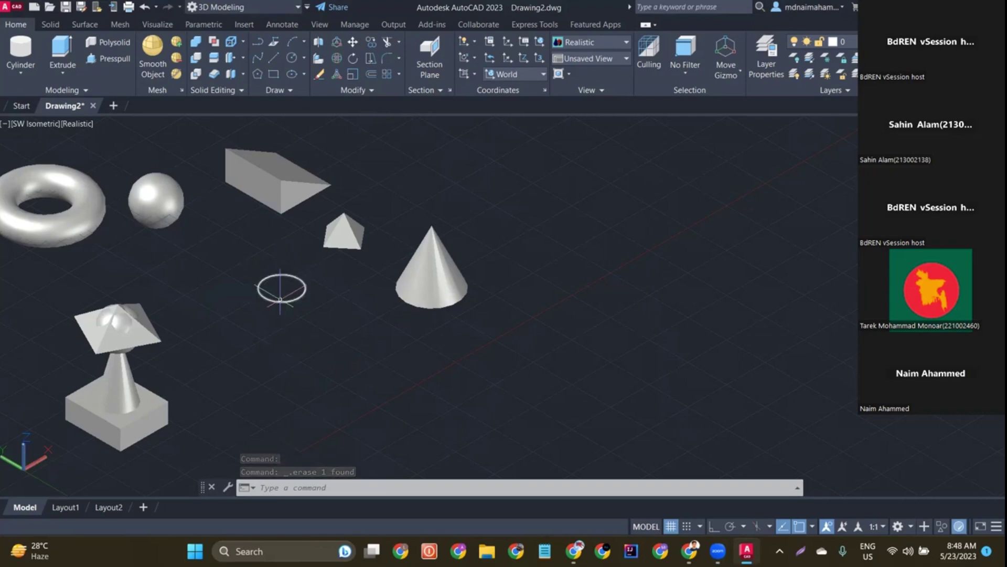
pyautogui.click(280, 300)
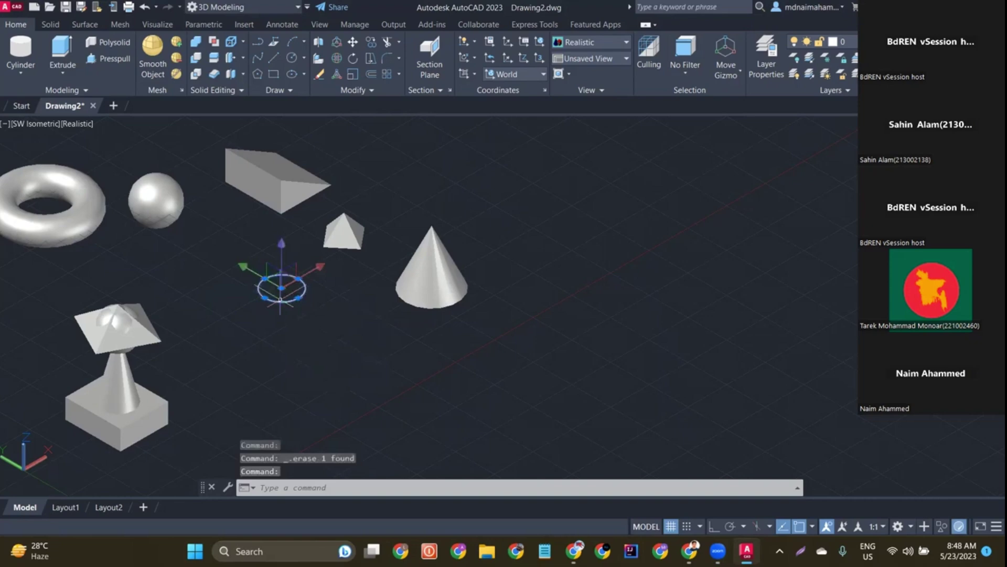
pyautogui.press('Delete')
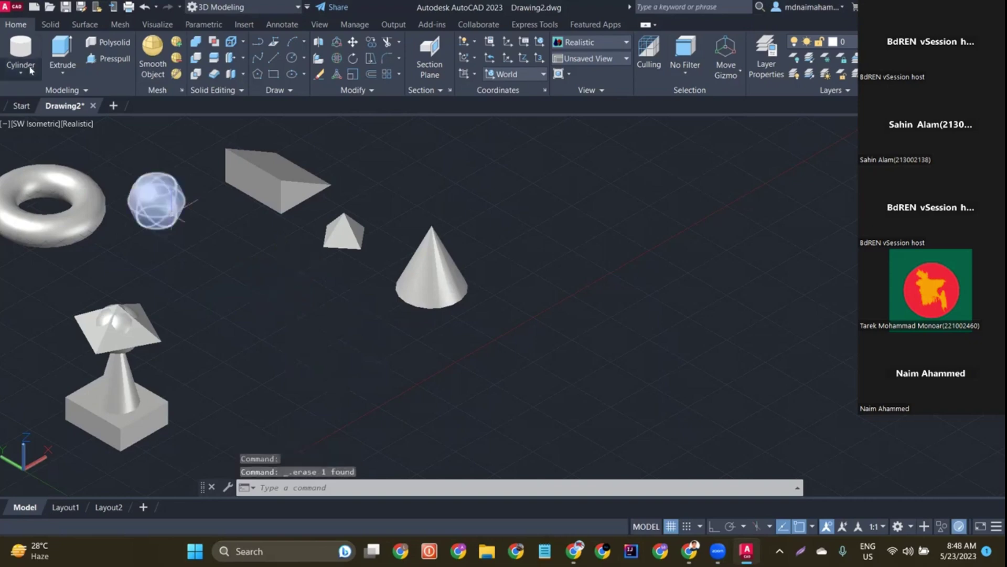
# Create a new flat rectangular box in the open area between the stacked model and the cone
pyautogui.click(23, 73)
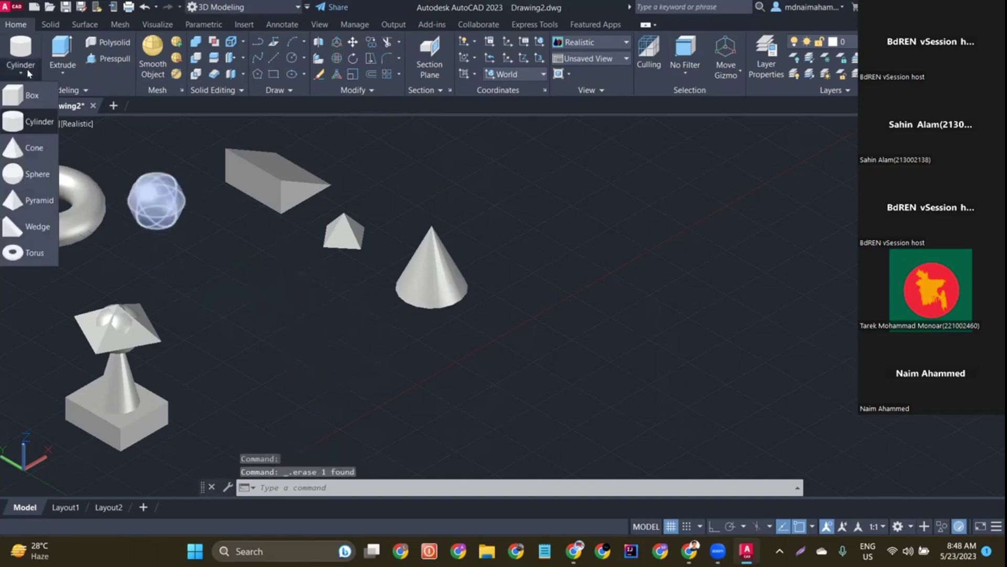
pyautogui.click(27, 98)
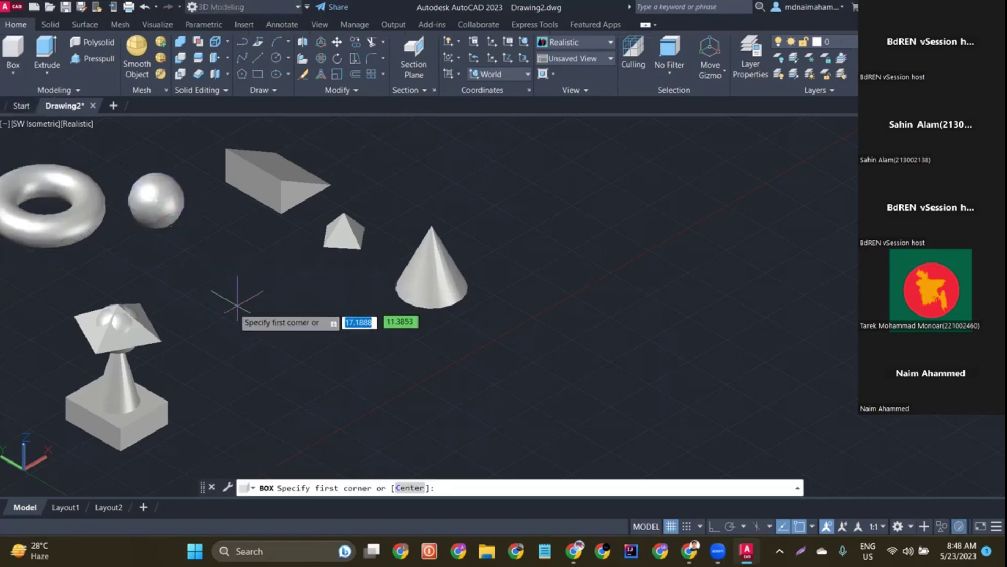
pyautogui.click(211, 297)
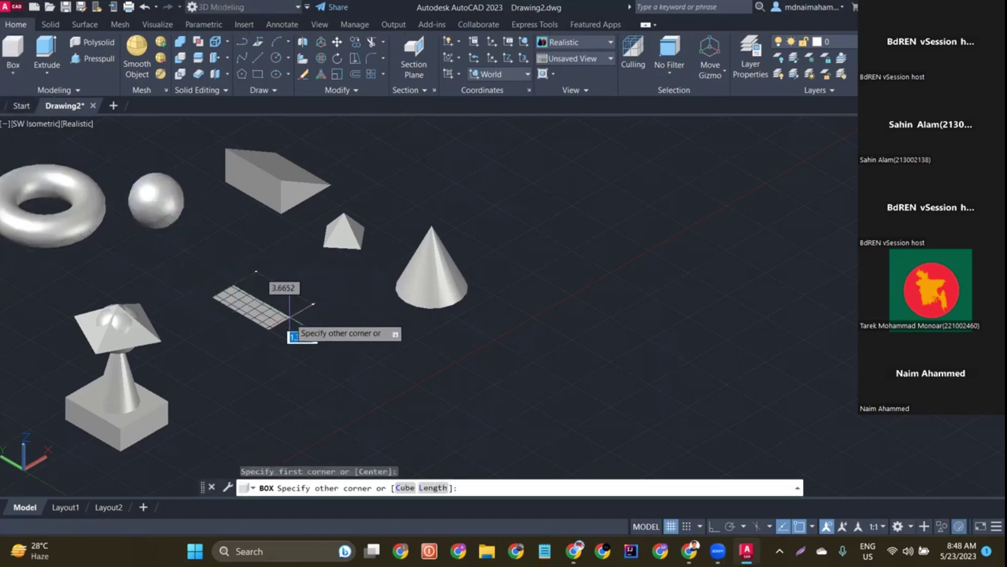
pyautogui.click(362, 301)
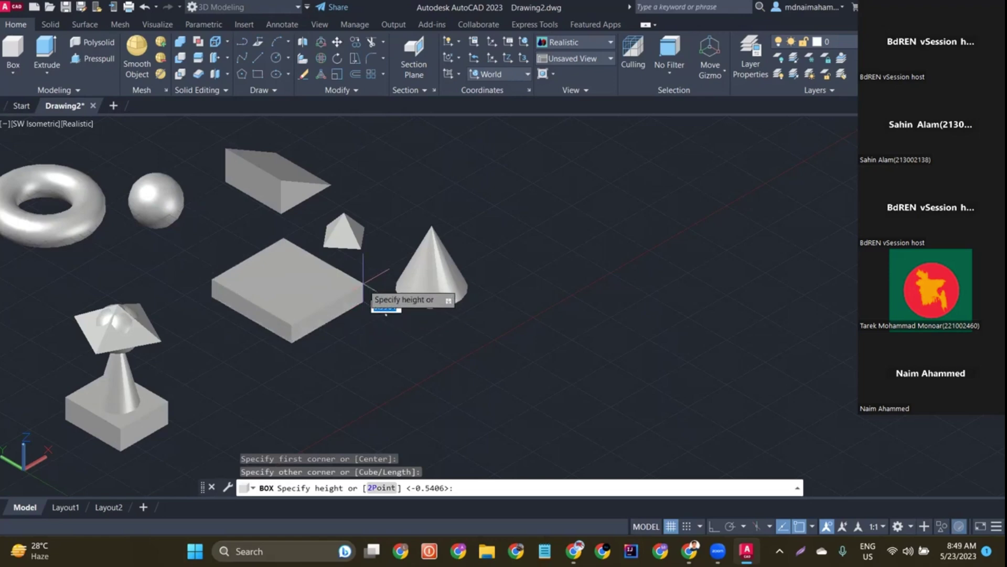
pyautogui.click(363, 284)
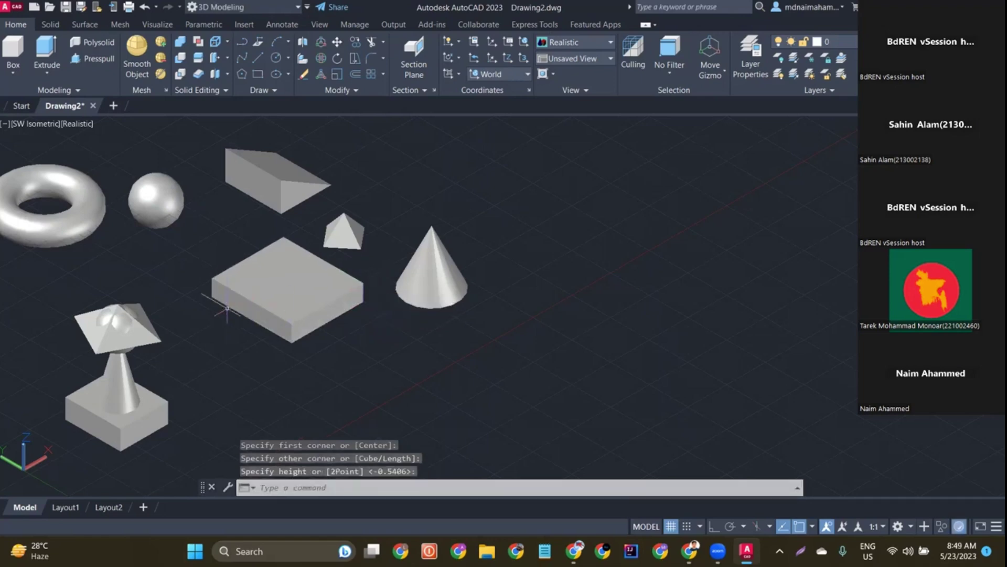
# Draw a center-radius circle with a radius of about 1.13 units on the top face of the flat box
pyautogui.click(276, 55)
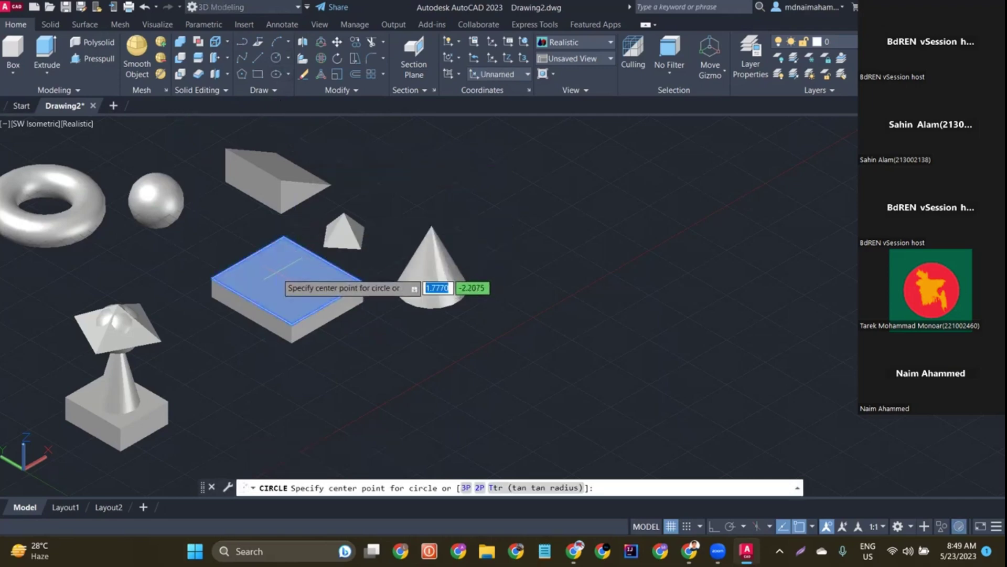
pyautogui.click(275, 271)
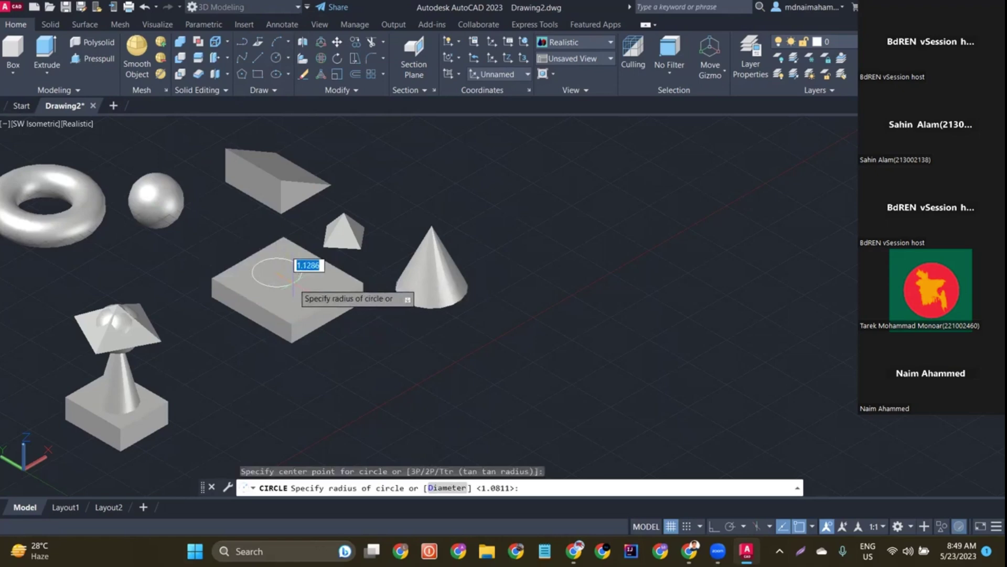
pyautogui.click(293, 283)
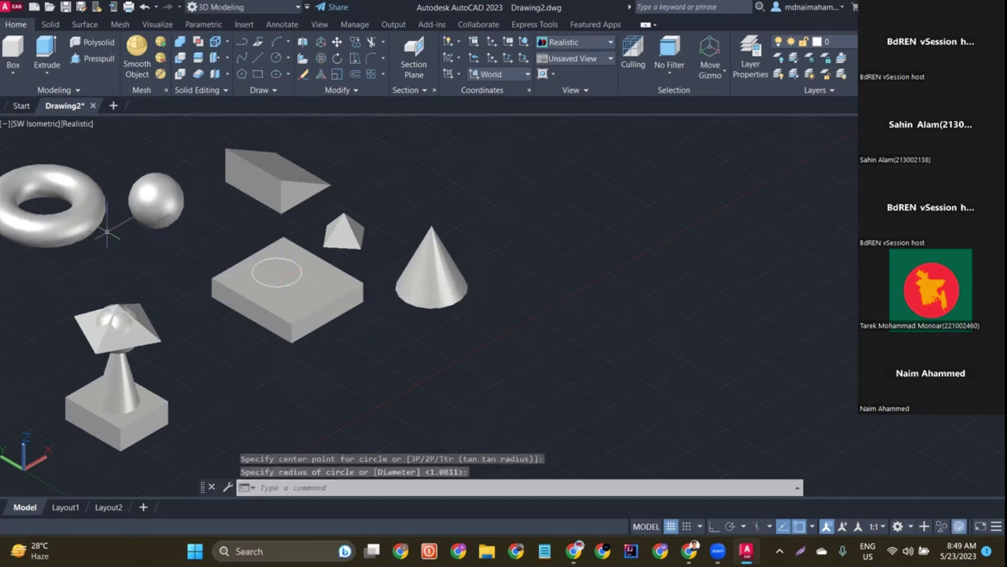
# Presspull the circle about 7.47 units down through the flat box to cut a round through-hole
pyautogui.click(96, 60)
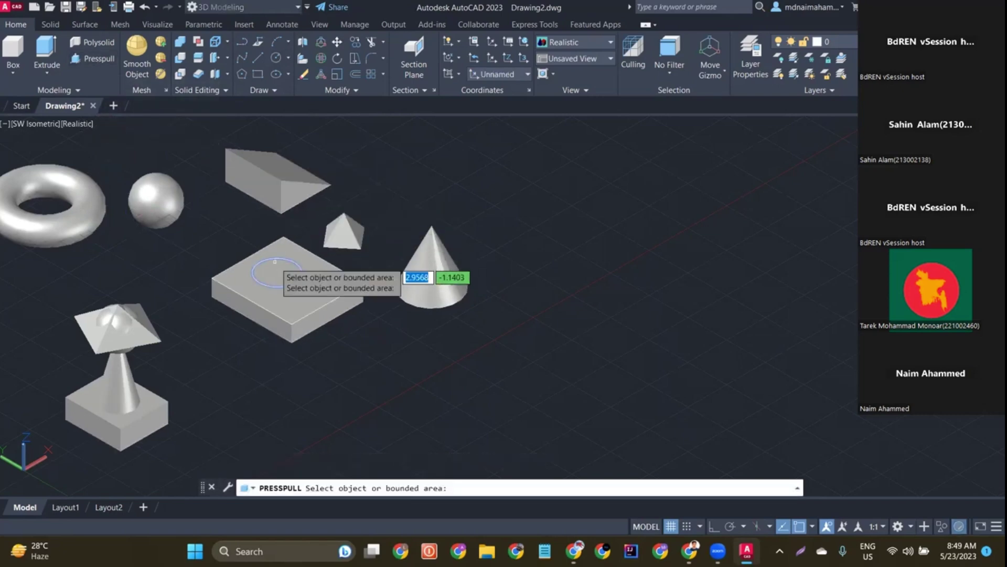
pyautogui.click(275, 261)
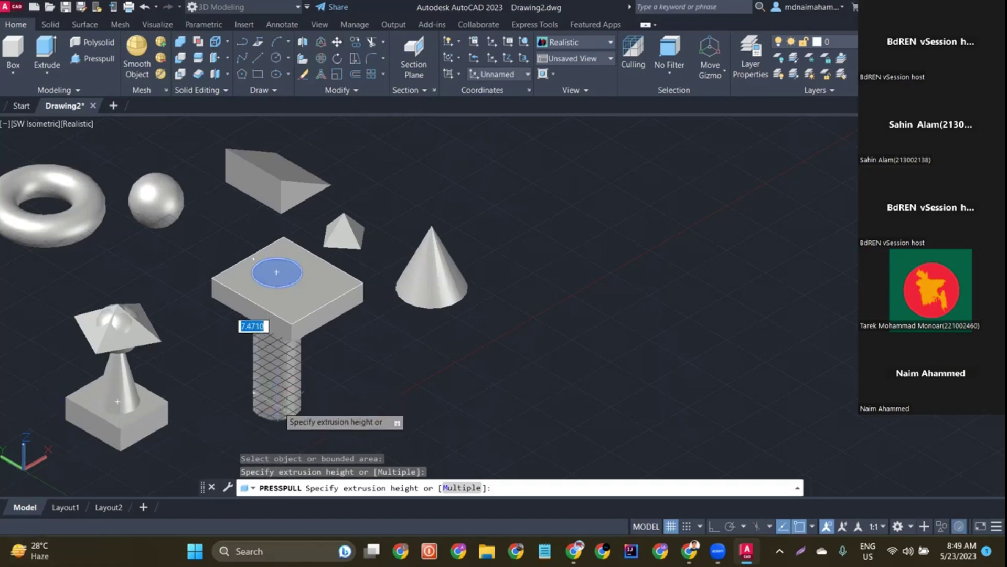
pyautogui.click(278, 410)
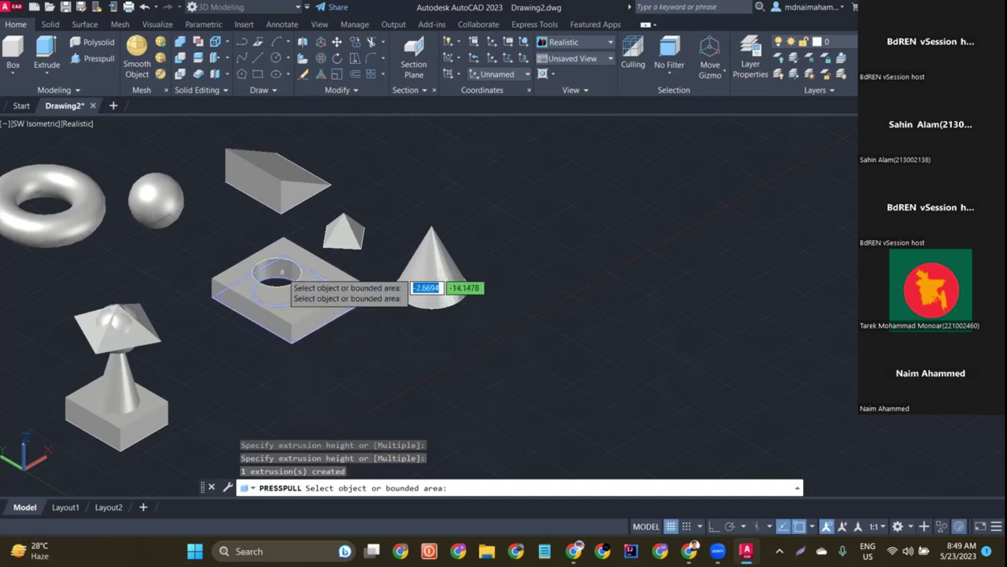
pyautogui.press('Return')
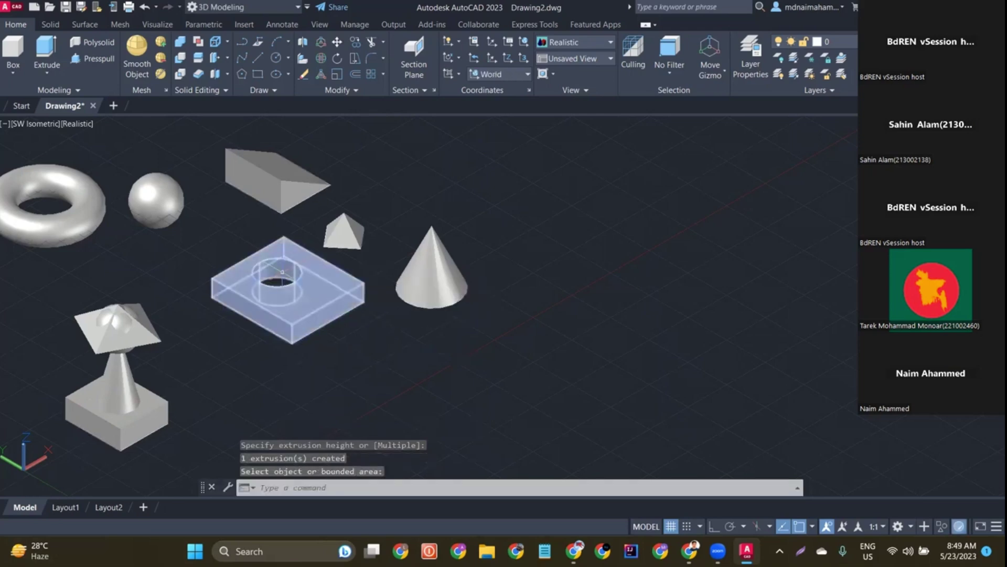
pyautogui.press('Escape')
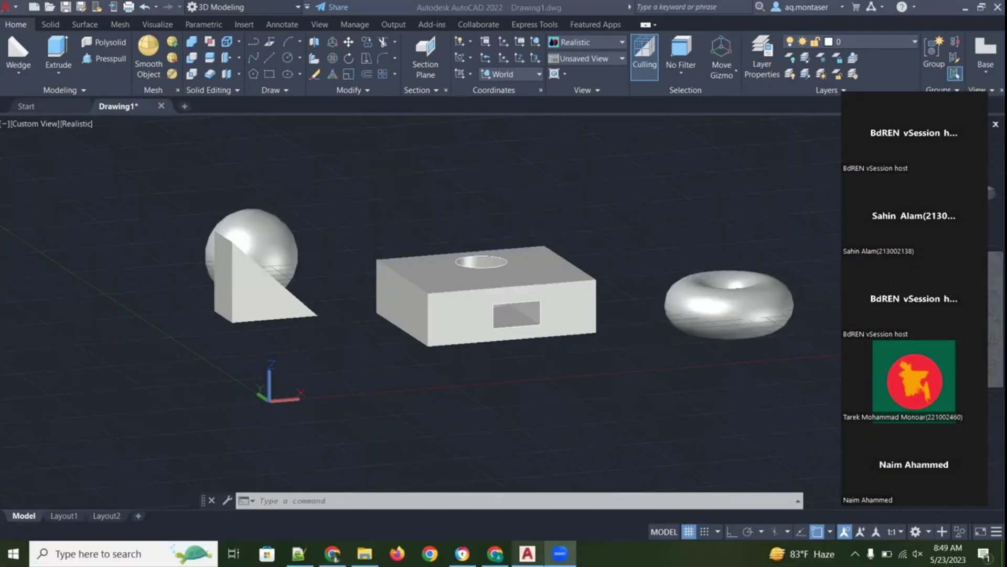
# Delete the box with the round and rectangular openings, along with the leftover circle and rectangle outlines
pyautogui.click(452, 289)
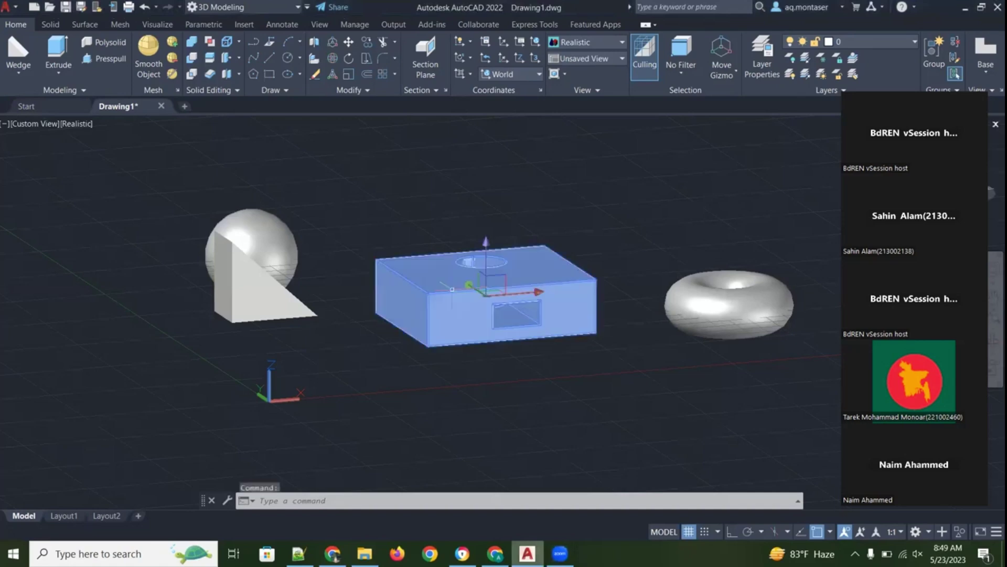
pyautogui.press('Delete')
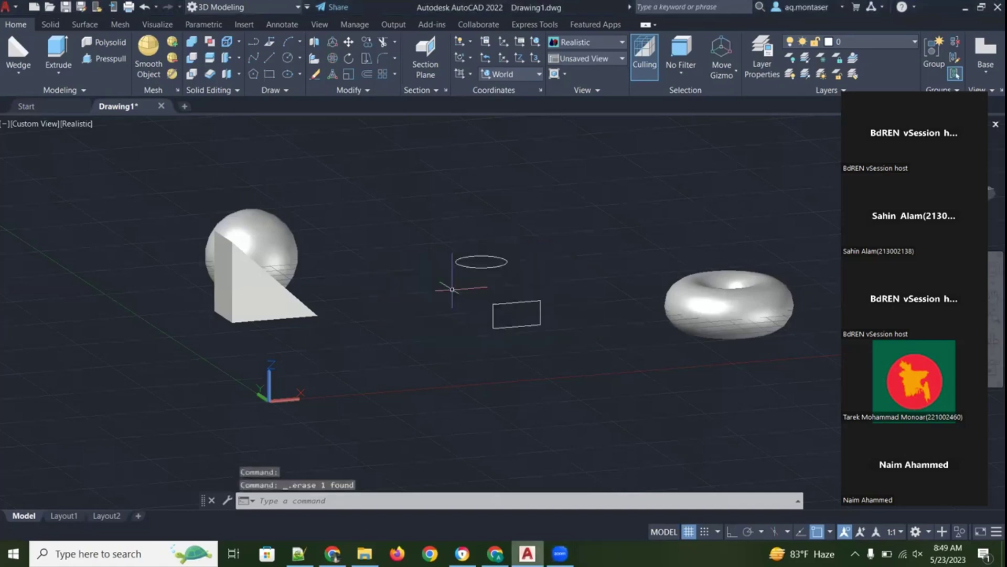
pyautogui.click(430, 243)
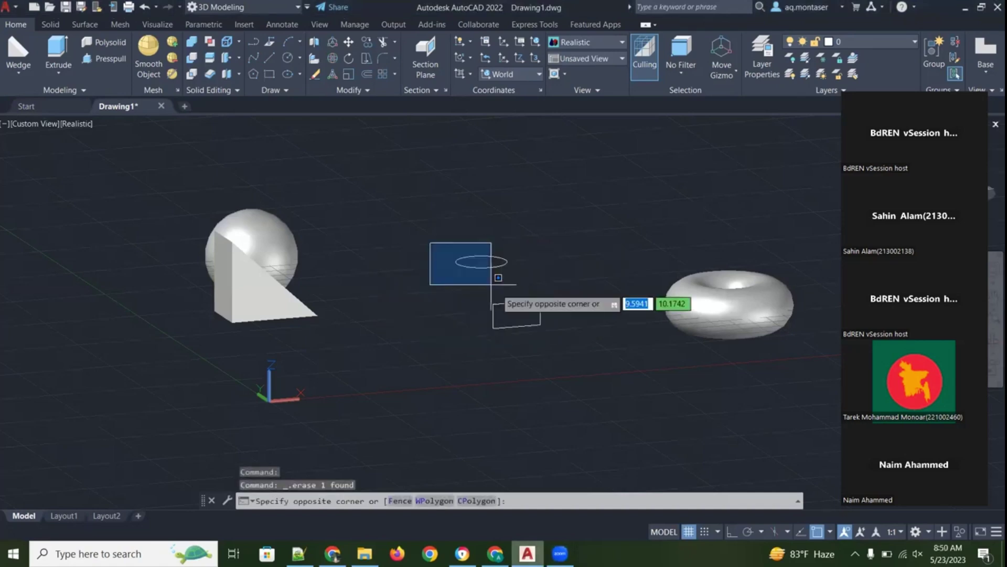
pyautogui.click(555, 333)
pyautogui.press('Delete')
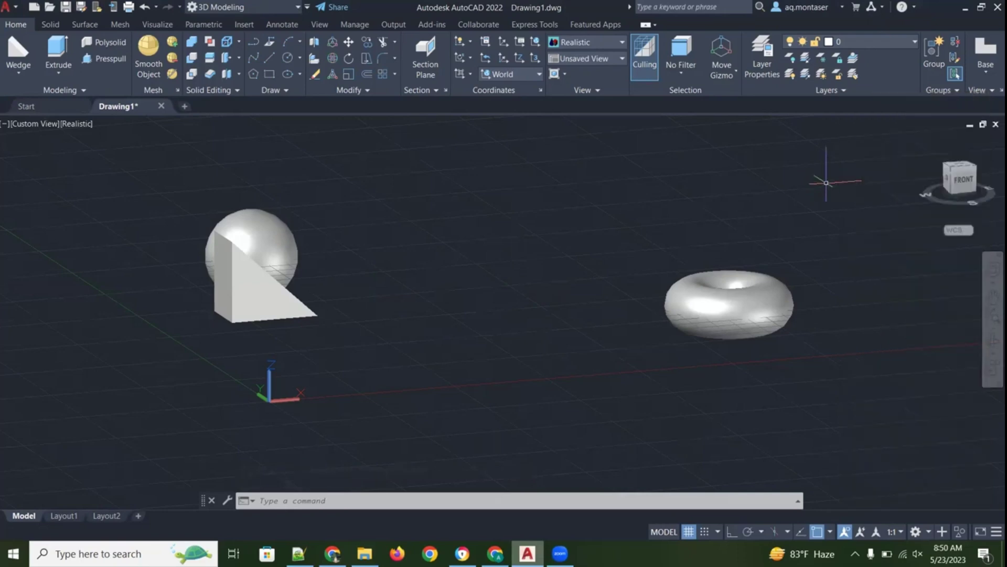
# Draw a rectangle on the ground plane in the open area between the wedge and the torus
pyautogui.click(990, 308)
pyautogui.moveTo(619, 283); pyautogui.dragTo(611, 353)
pyautogui.press('Escape')
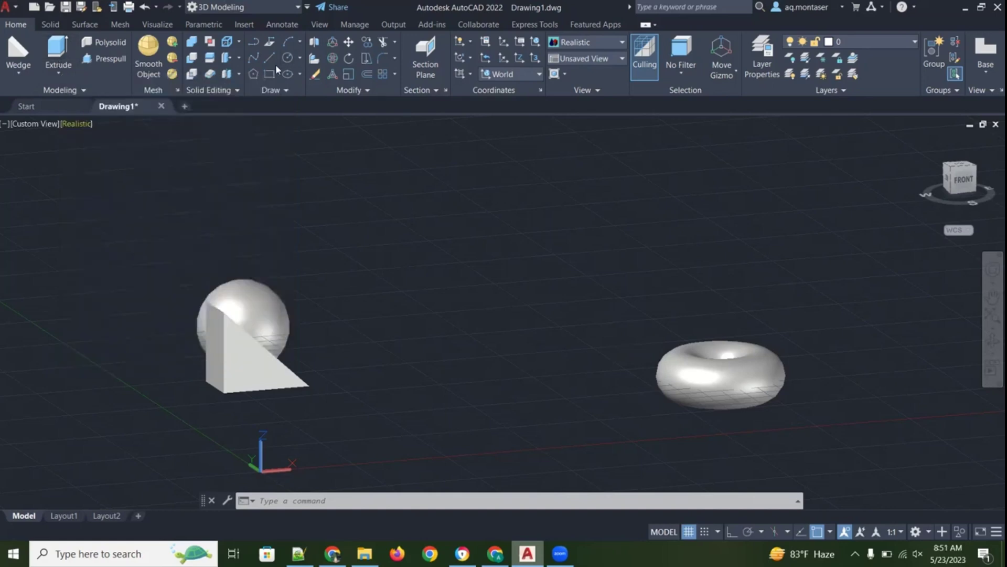
pyautogui.click(269, 74)
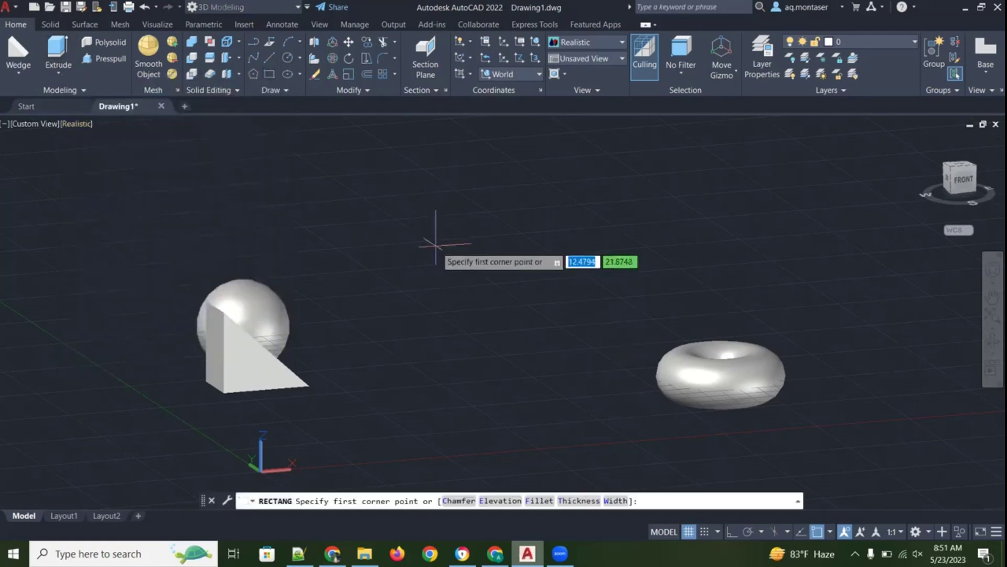
pyautogui.click(418, 244)
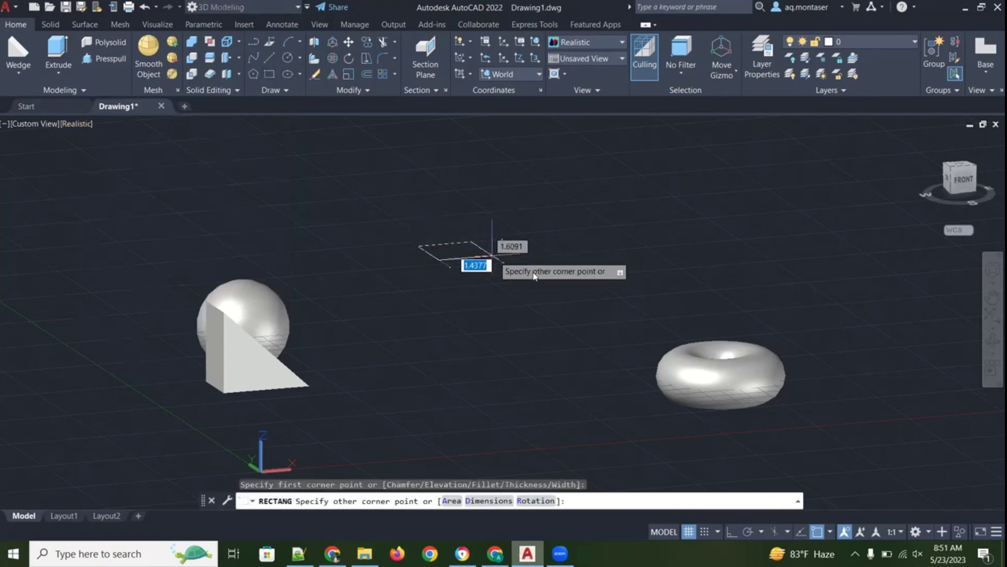
pyautogui.click(567, 275)
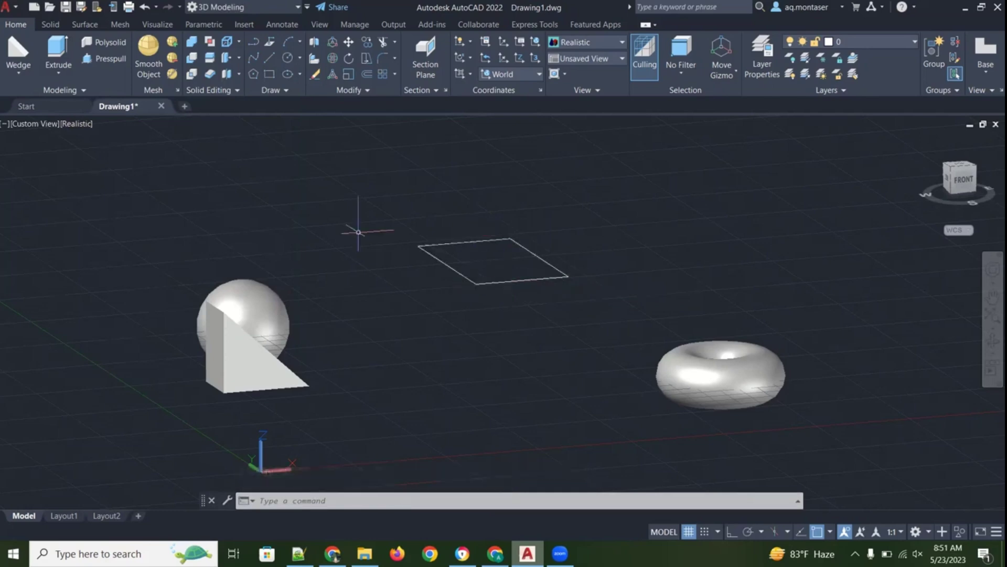
# Extrude the rectangle on the ground plane upward into a flat box, and undo the extrusion
pyautogui.click(61, 52)
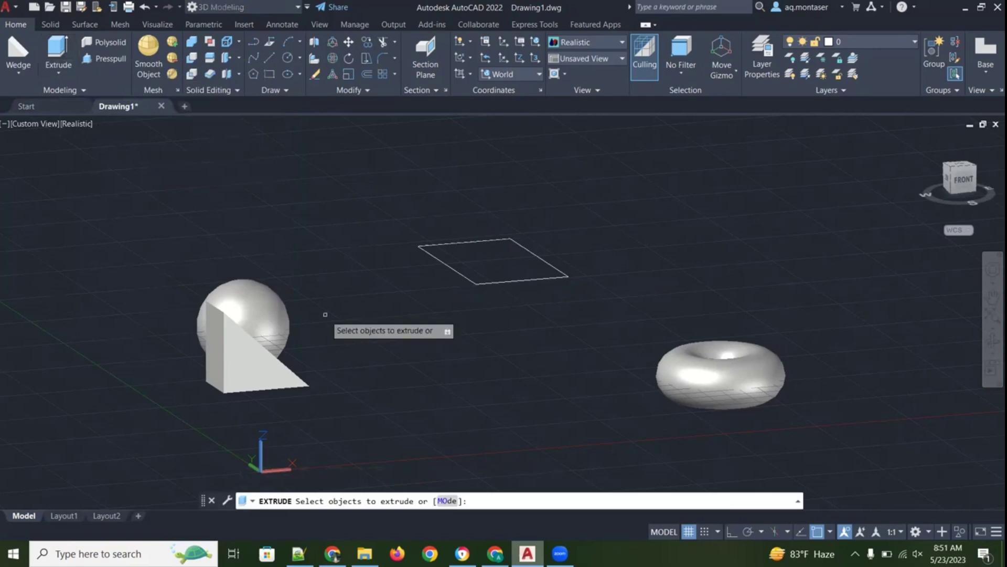
pyautogui.click(460, 271)
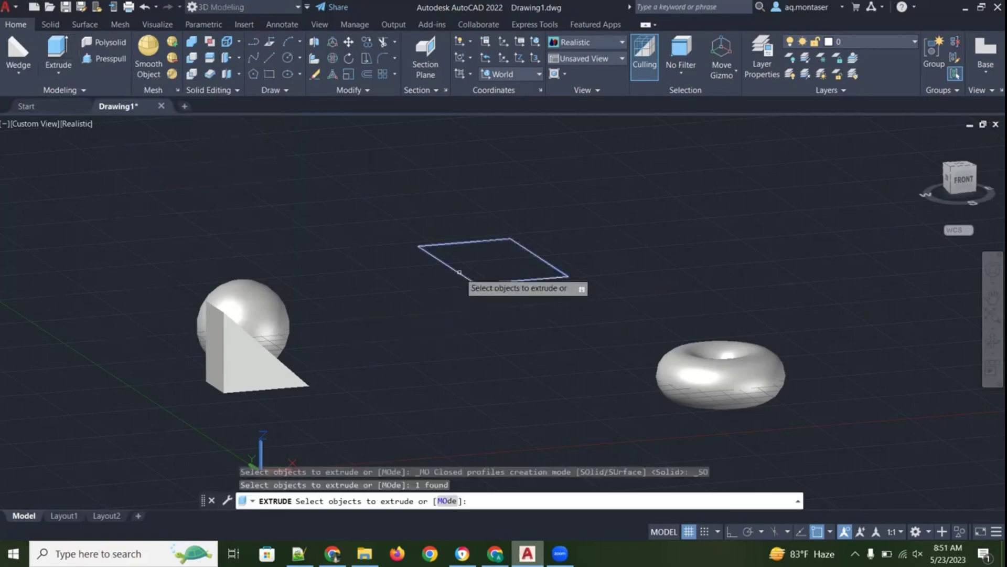
pyautogui.press('Return')
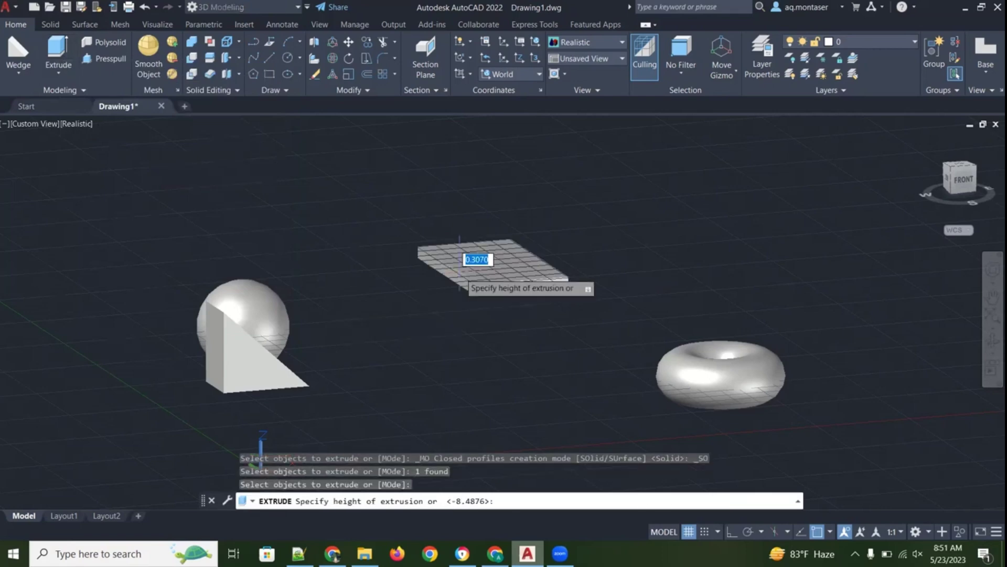
pyautogui.click(465, 228)
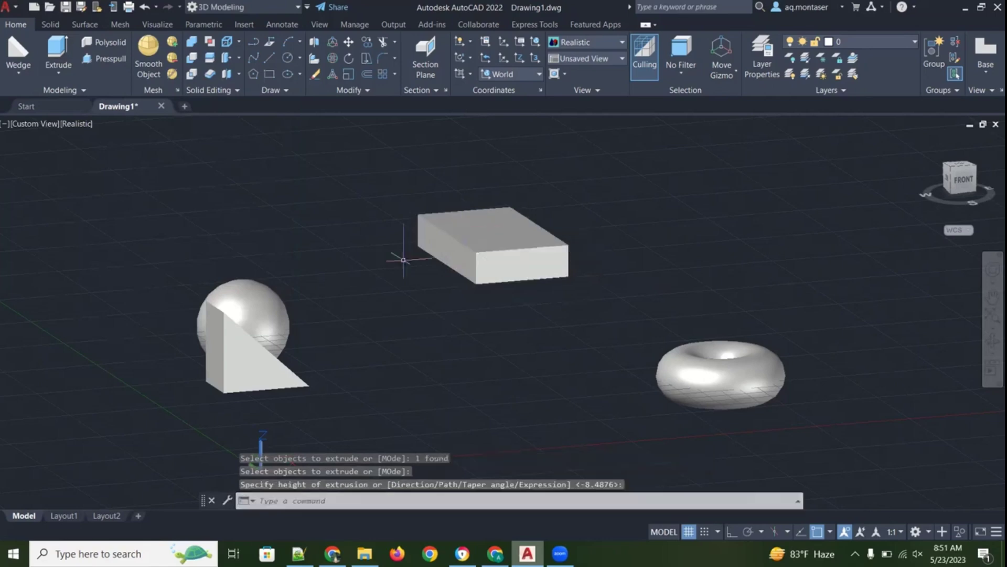
pyautogui.moveTo(515, 282)
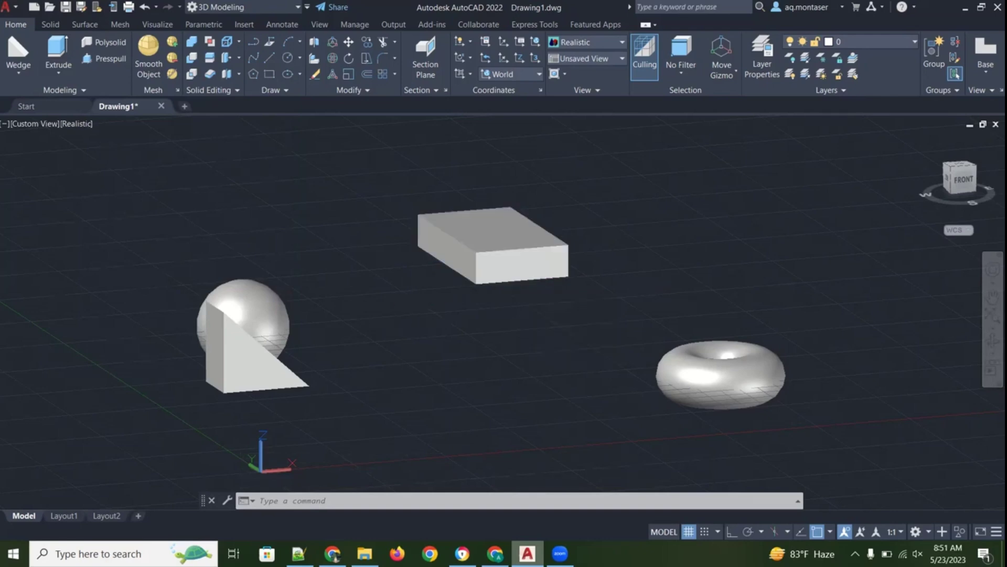
pyautogui.hotkey('ctrl', 'z')
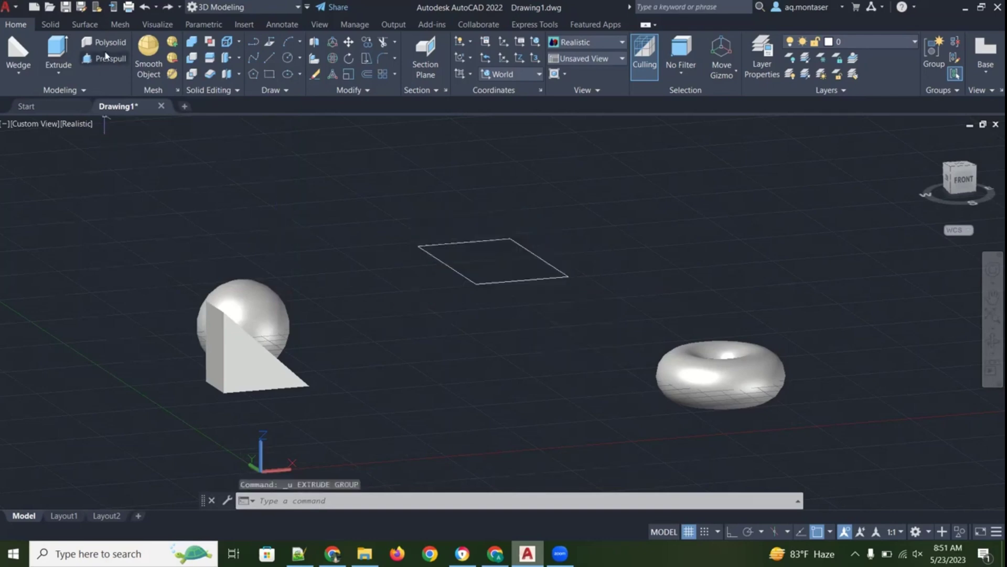
# Presspull the rectangle upward from the ground plane into a flat box between the wedge and the torus
pyautogui.click(106, 58)
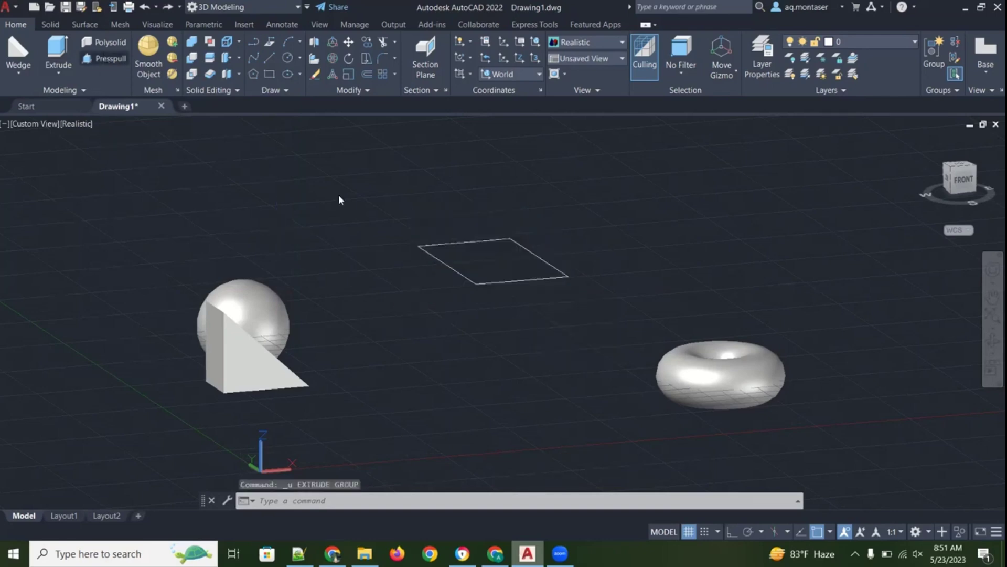
pyautogui.click(470, 279)
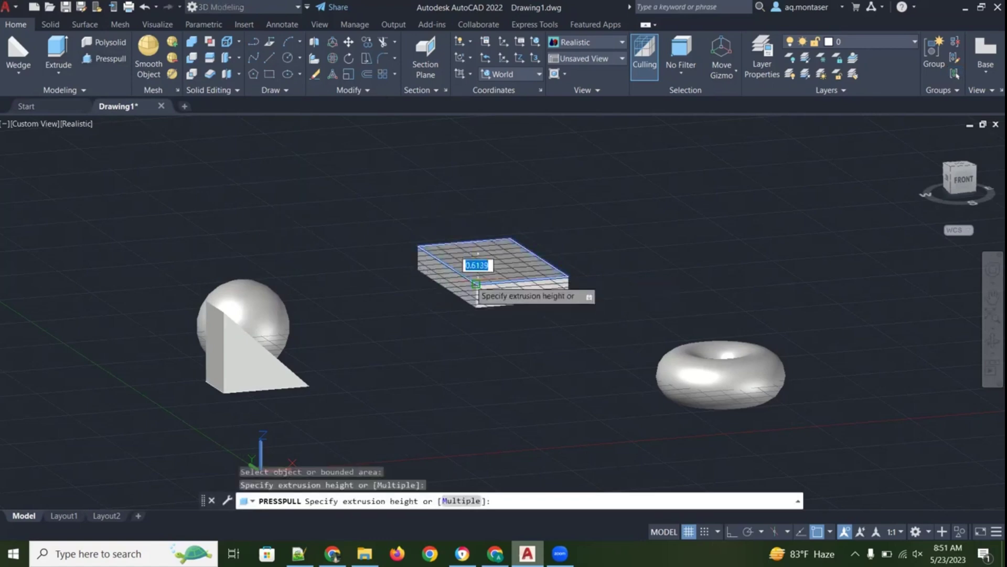
pyautogui.click(471, 231)
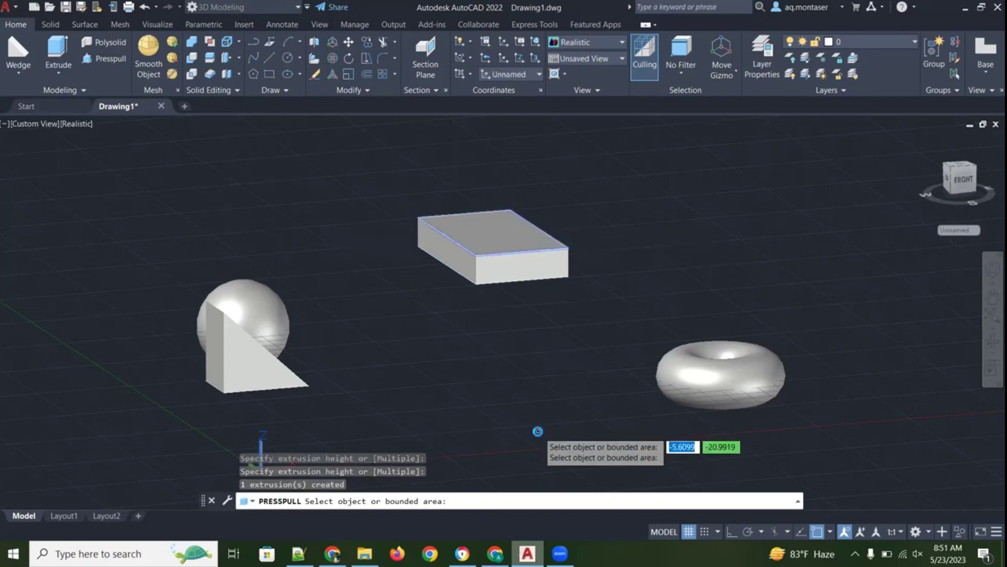
pyautogui.click(538, 430)
pyautogui.press('Escape')
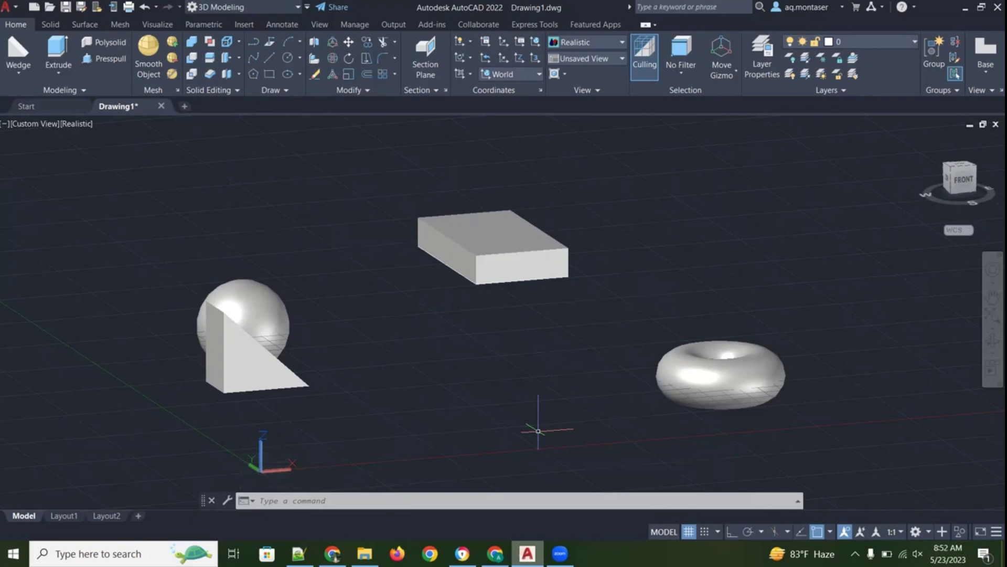
pyautogui.click(423, 348)
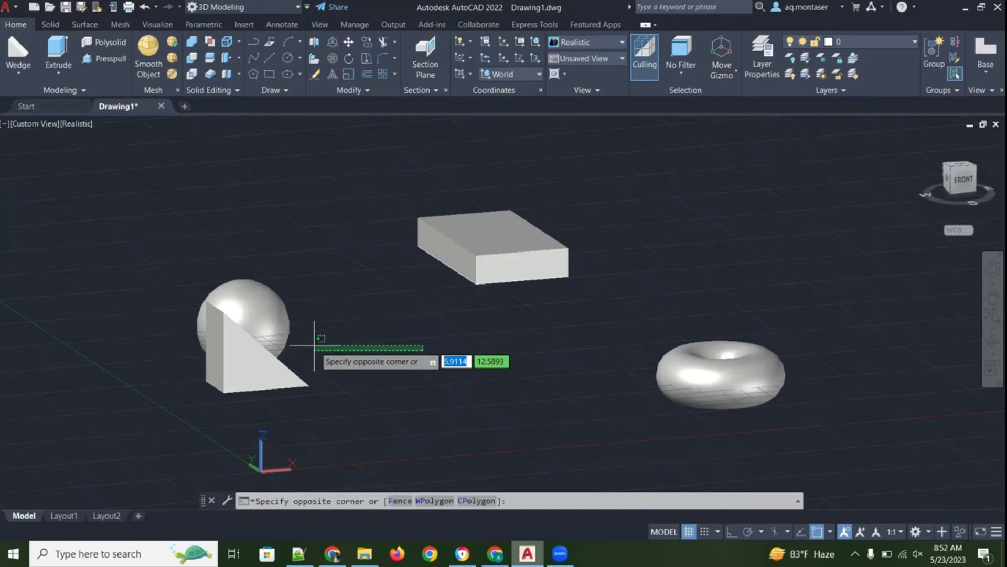
pyautogui.press('Escape')
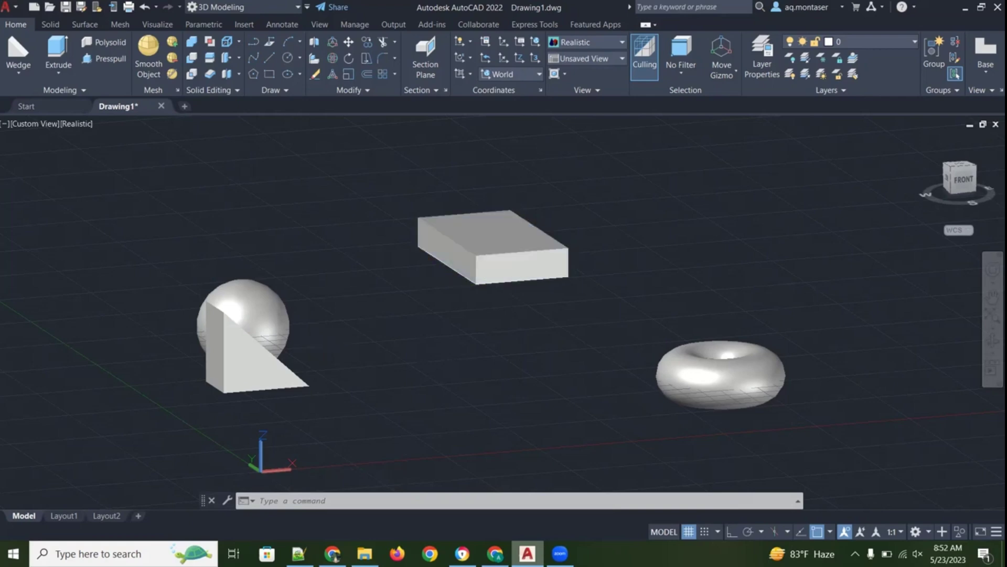
# Delete the presspulled flat box and the rectangle outline left beneath it
pyautogui.click(492, 259)
pyautogui.press('Delete')
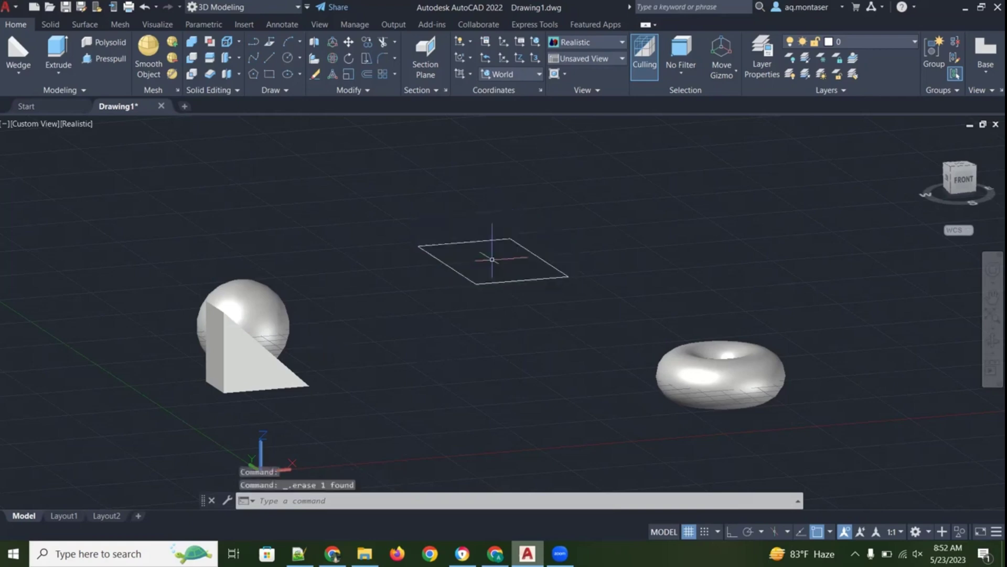
pyautogui.click(388, 224)
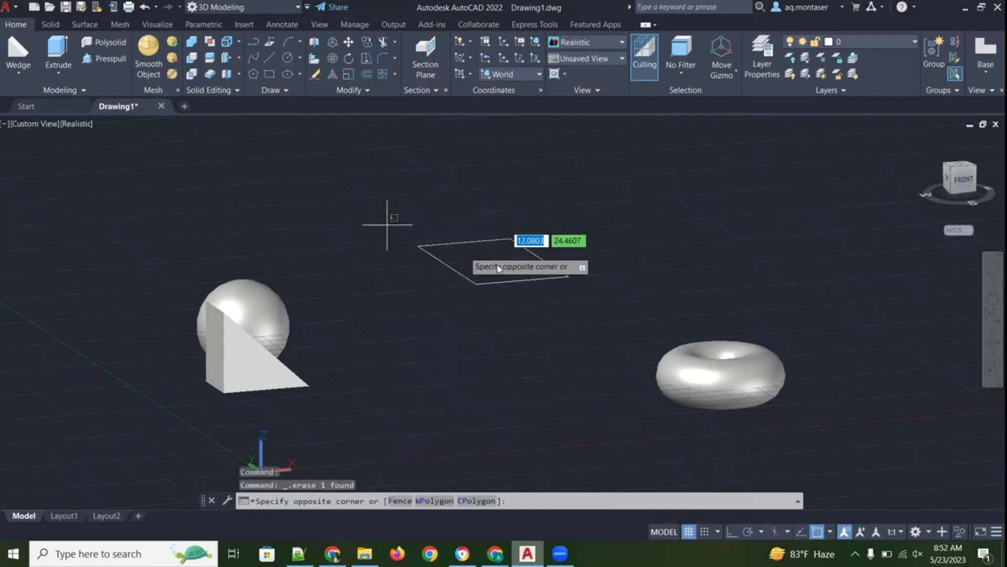
pyautogui.click(609, 298)
pyautogui.press('Delete')
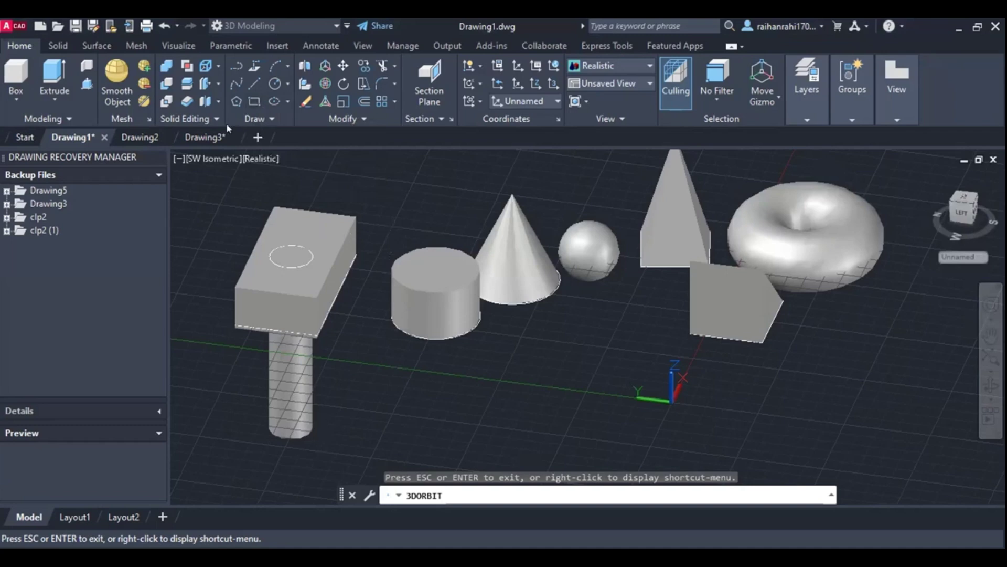
# Draw a small rectangle near the centre of the cylinder's top face
pyautogui.press('Escape')
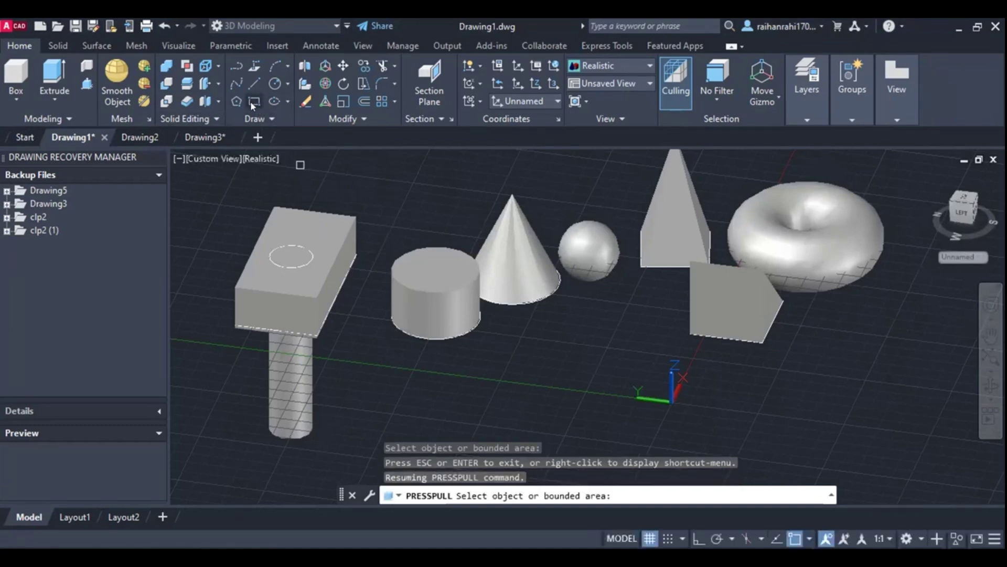
pyautogui.click(252, 105)
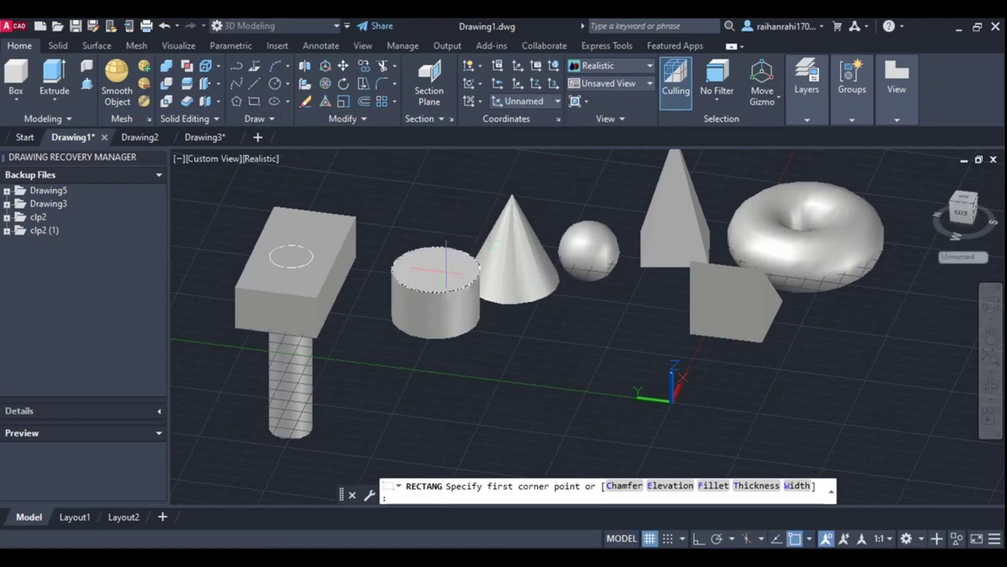
pyautogui.click(444, 270)
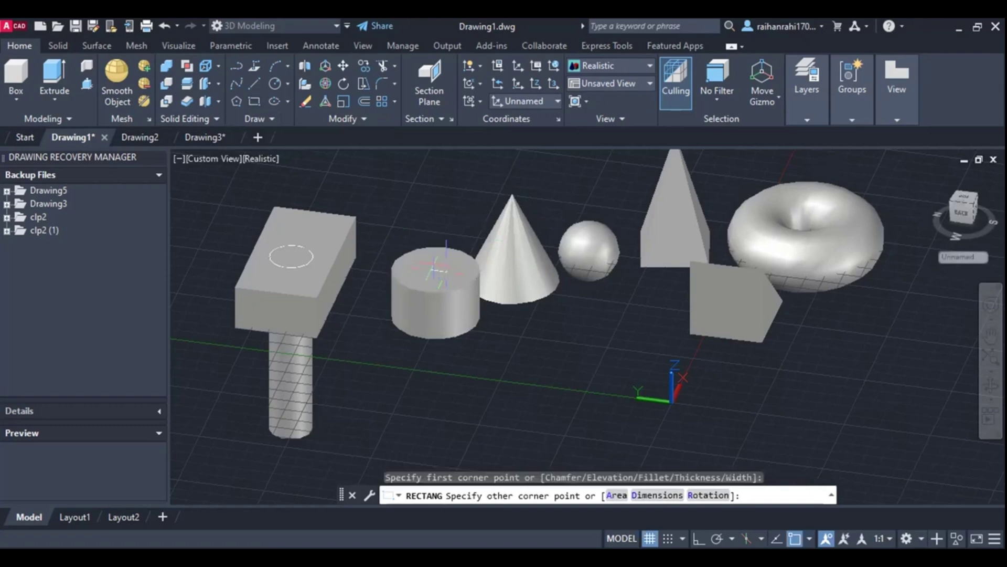
pyautogui.click(425, 264)
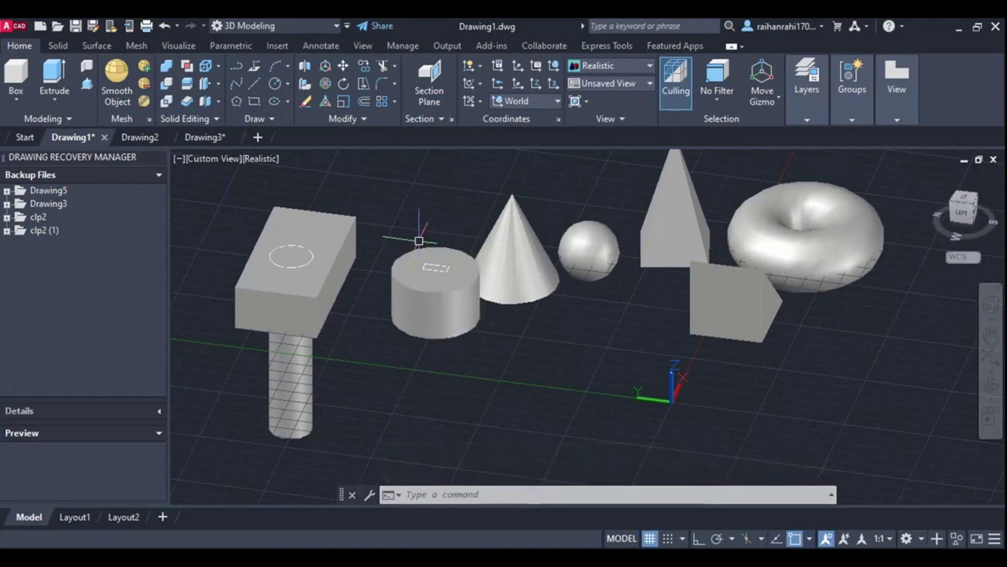
# Presspull the small rectangle down through the cylinder and well past its base
pyautogui.click(86, 84)
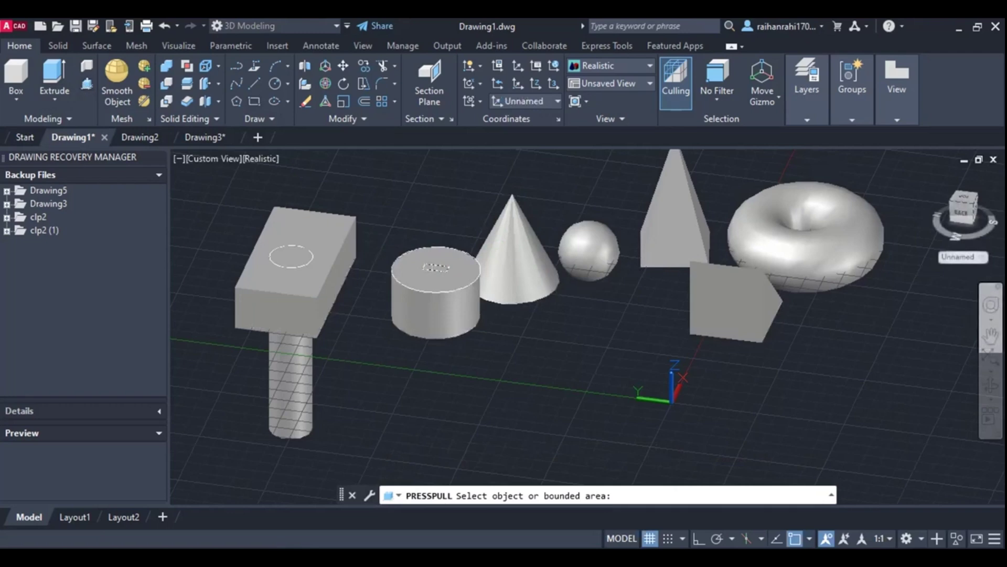
pyautogui.click(428, 267)
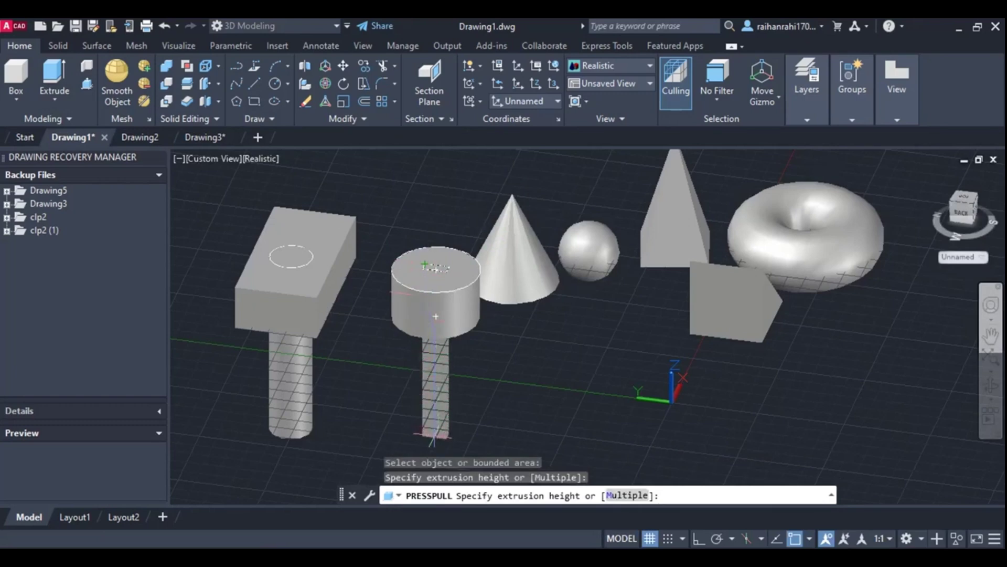
pyautogui.click(434, 436)
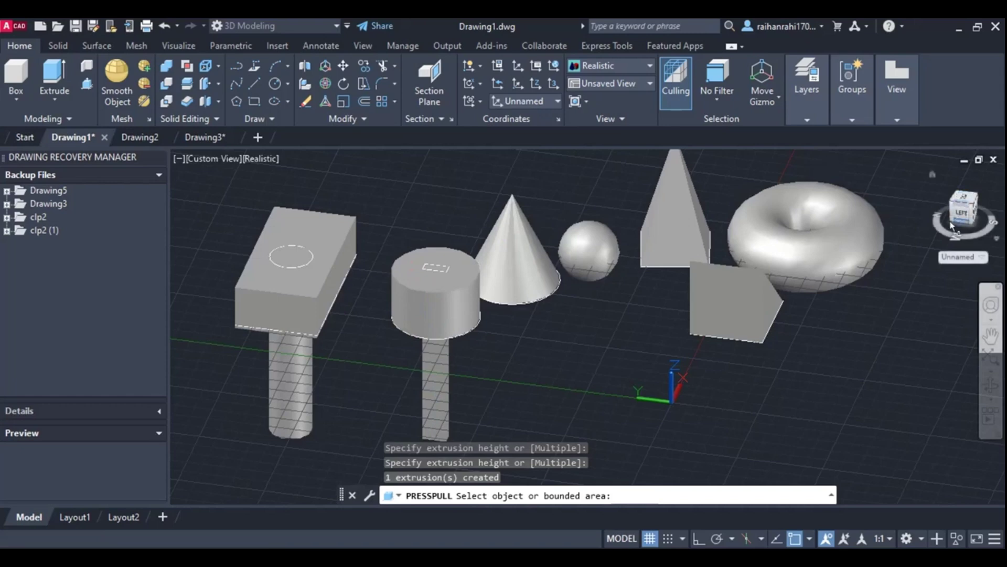
# Restore the home view and switch the projection from perspective to parallel
pyautogui.click(932, 176)
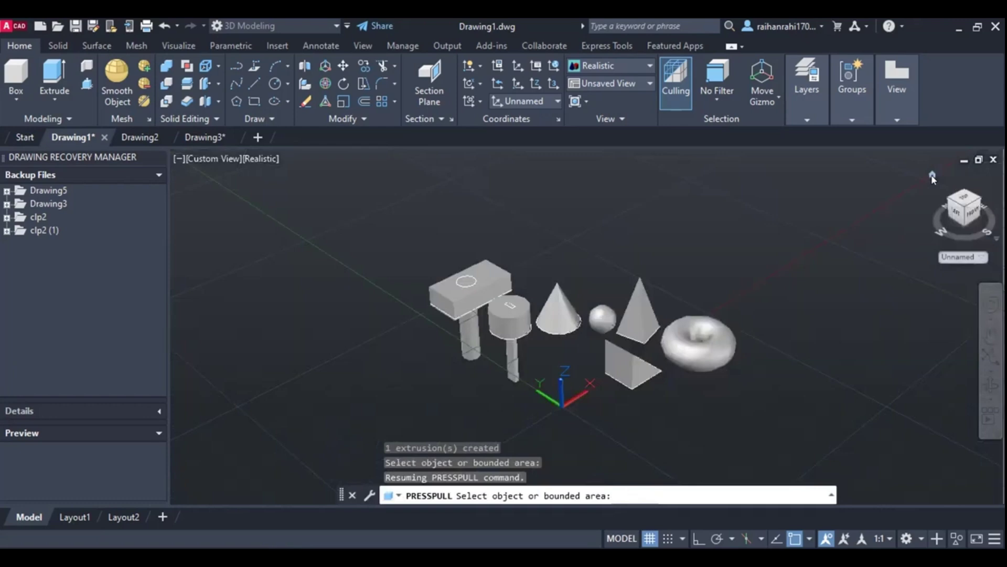
pyautogui.rightClick(958, 194)
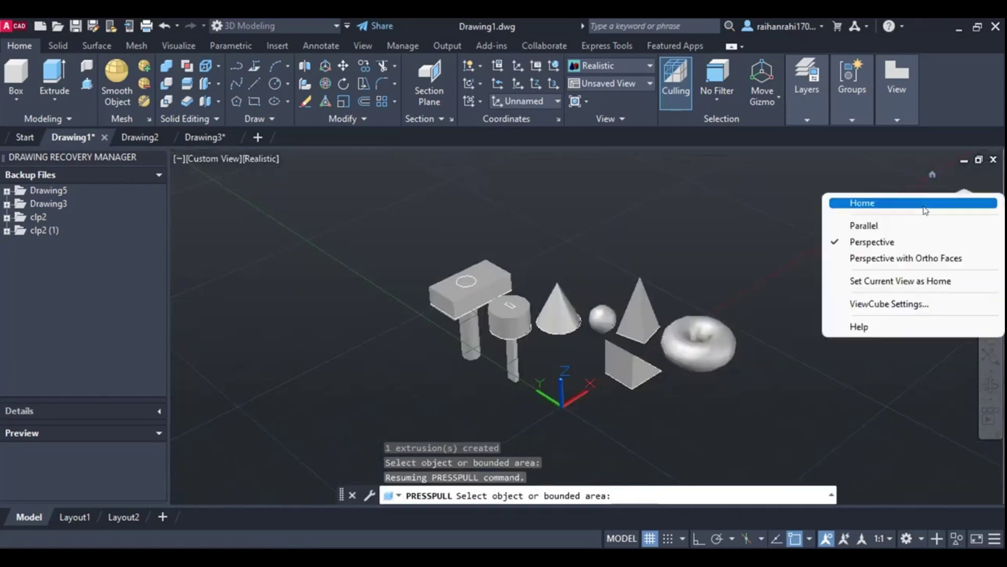
pyautogui.click(903, 226)
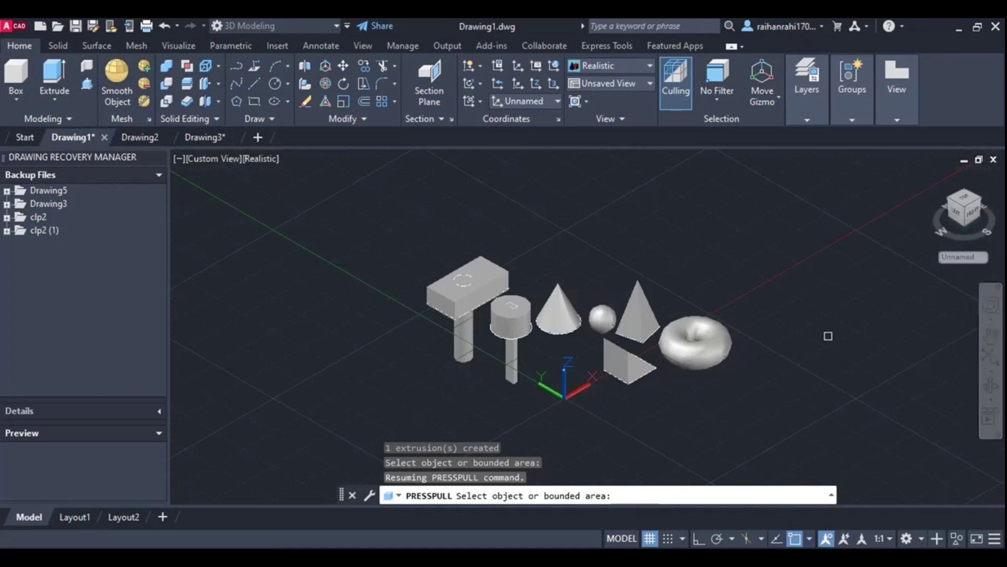
pyautogui.scroll(2, 828, 336)
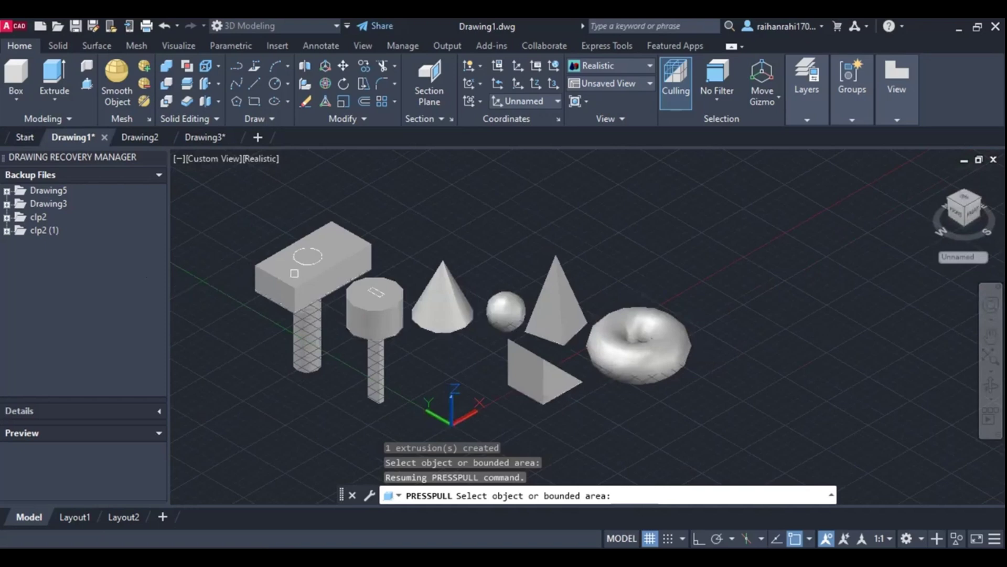
# Try to presspull the area around the circle on the box's top face
pyautogui.click(306, 282)
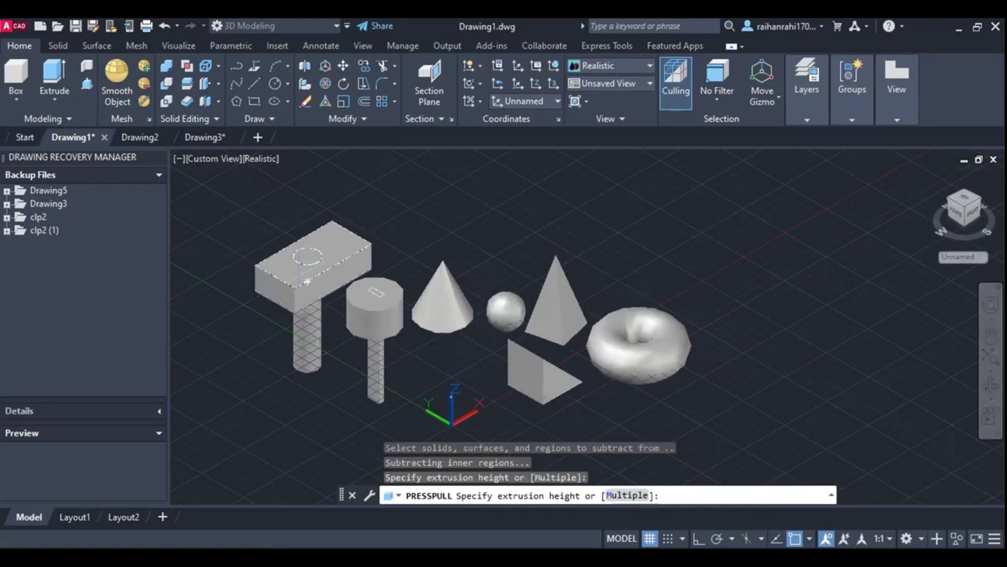
pyautogui.click(307, 282)
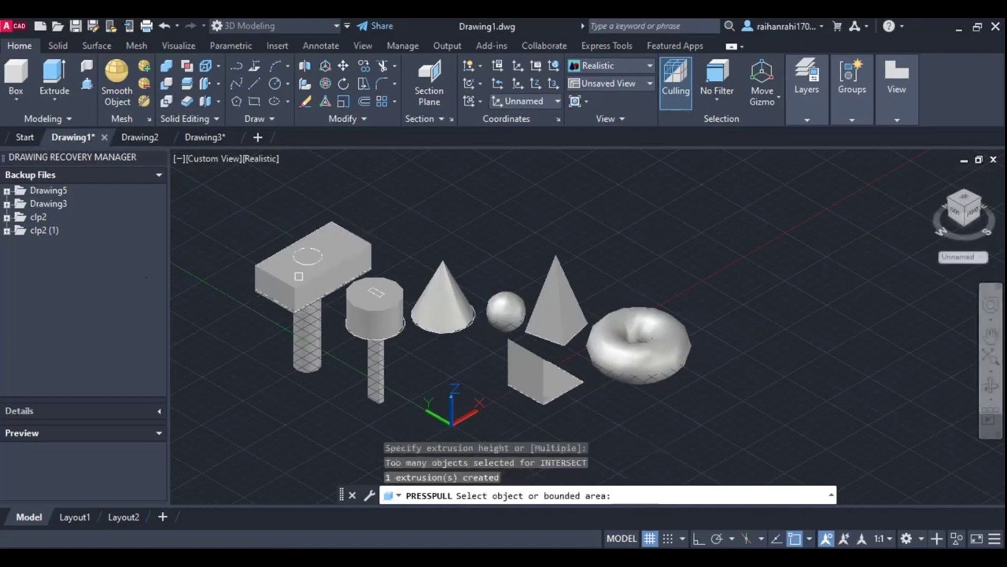
pyautogui.click(307, 256)
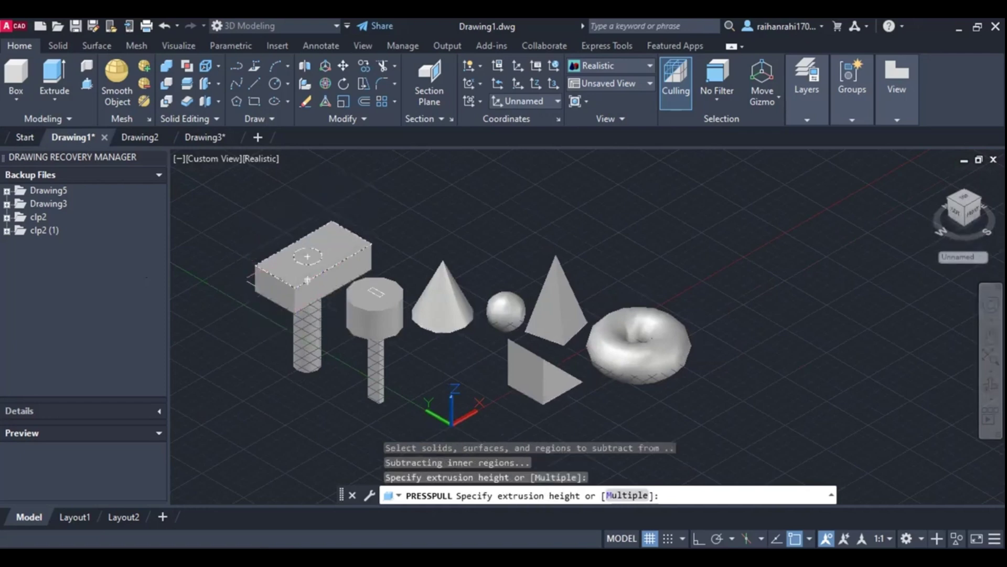
pyautogui.click(307, 281)
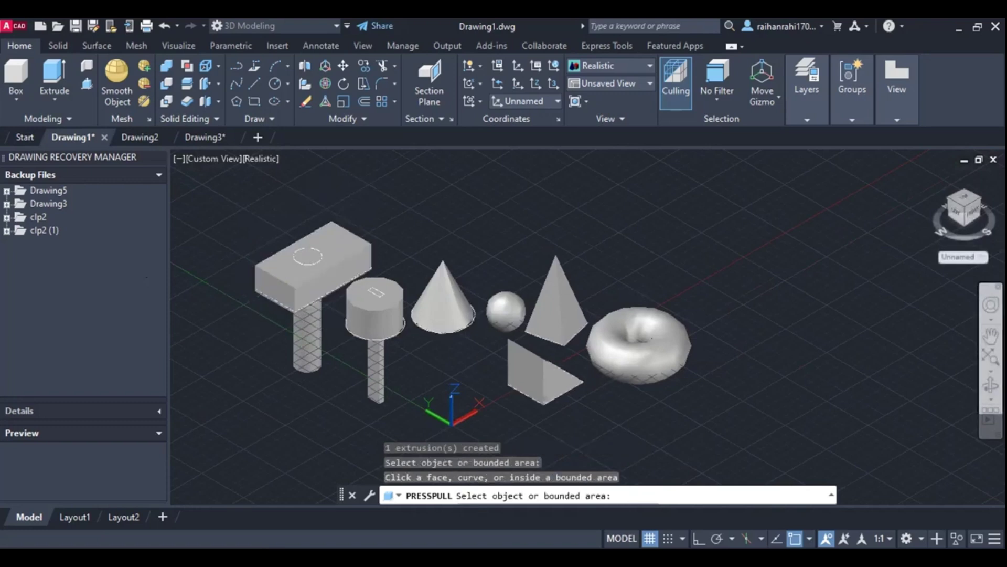
pyautogui.press('Return')
# Delete the box with the circle on top, the round rod through it and the thin plate with the round hole
pyautogui.click(285, 283)
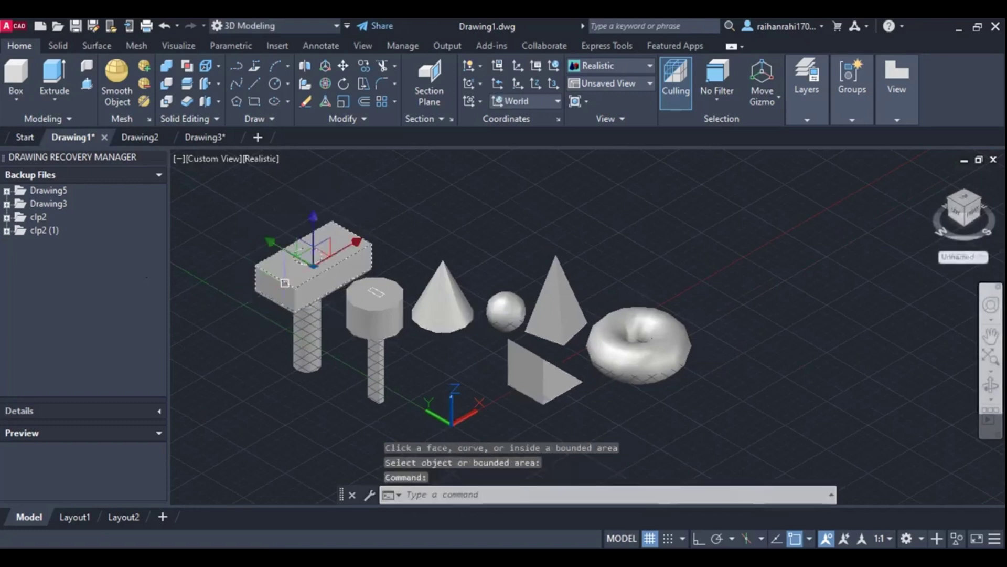
pyautogui.press('Delete')
pyautogui.click(285, 294)
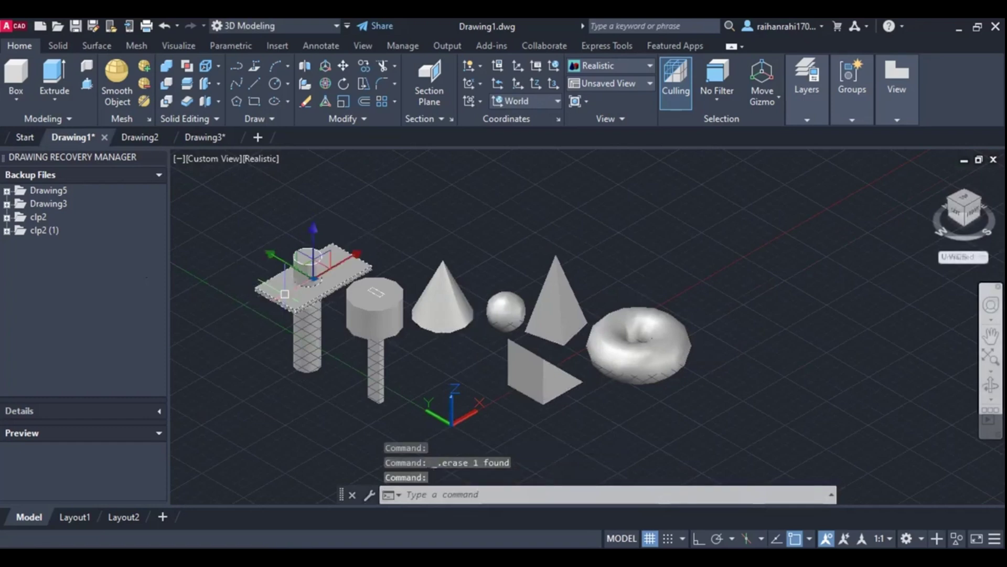
pyautogui.press('Escape')
pyautogui.click(315, 263)
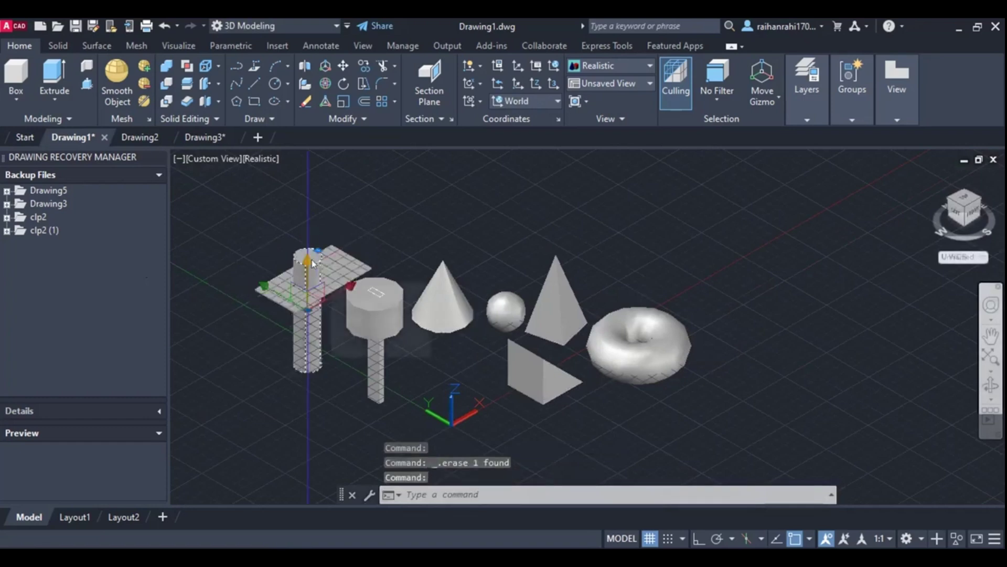
pyautogui.press('Delete')
pyautogui.press('Delete')
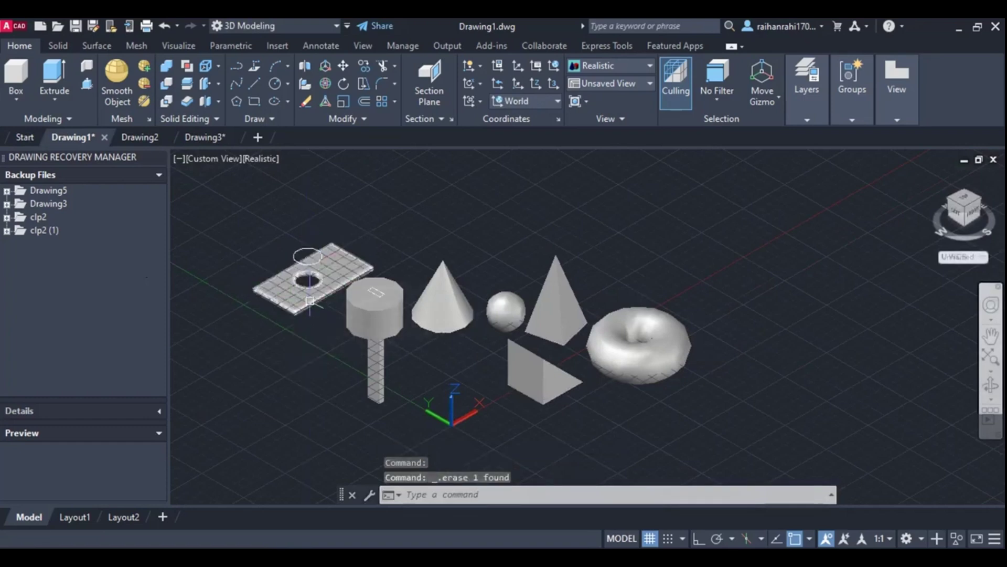
pyautogui.press('Delete')
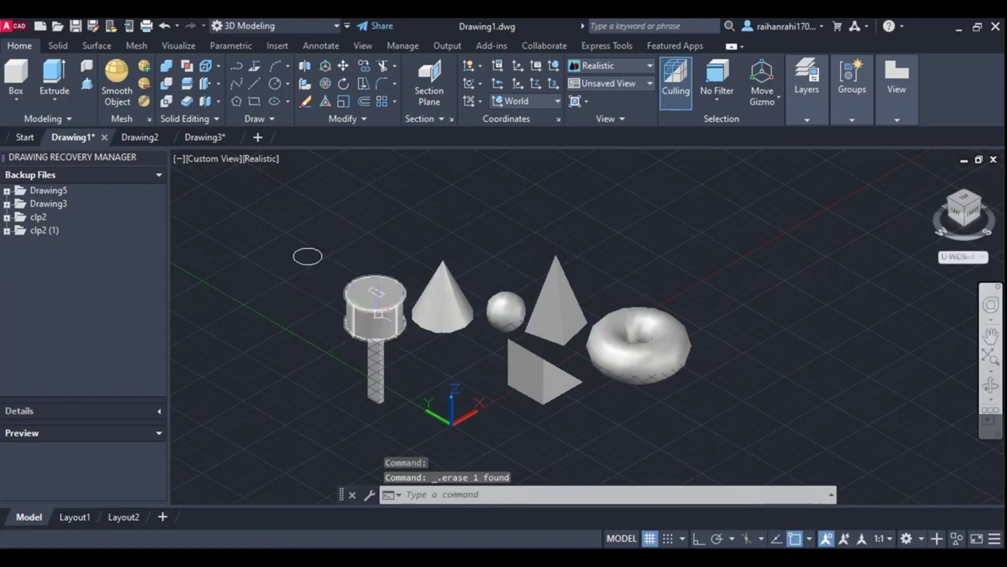
# Delete the cylinder with its rod, the cone, sphere, pyramid, wedge and torus, plus the leftover circle and small rectangle
pyautogui.press('Delete')
pyautogui.click(444, 304)
pyautogui.press('Delete')
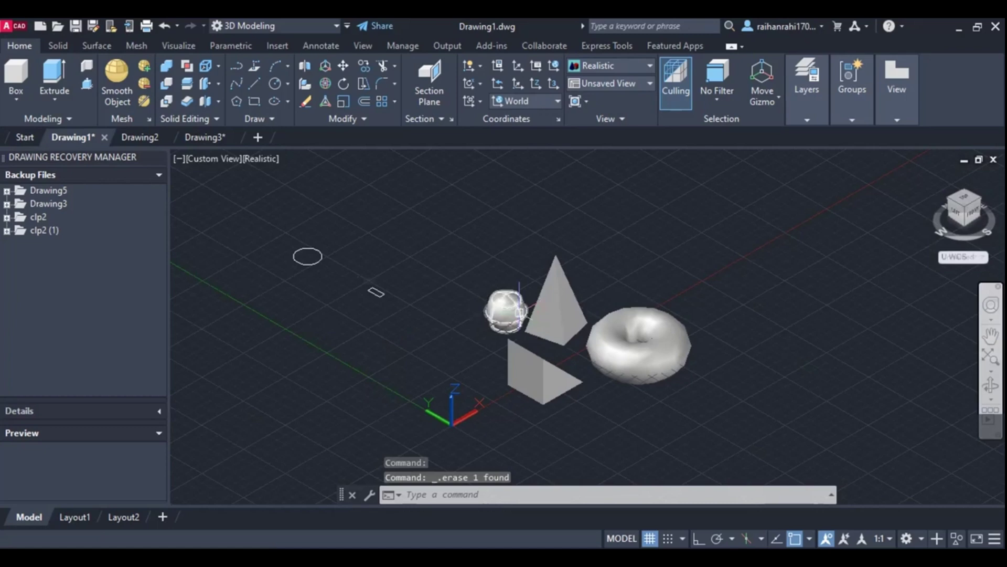
pyautogui.click(520, 313)
pyautogui.press('Delete')
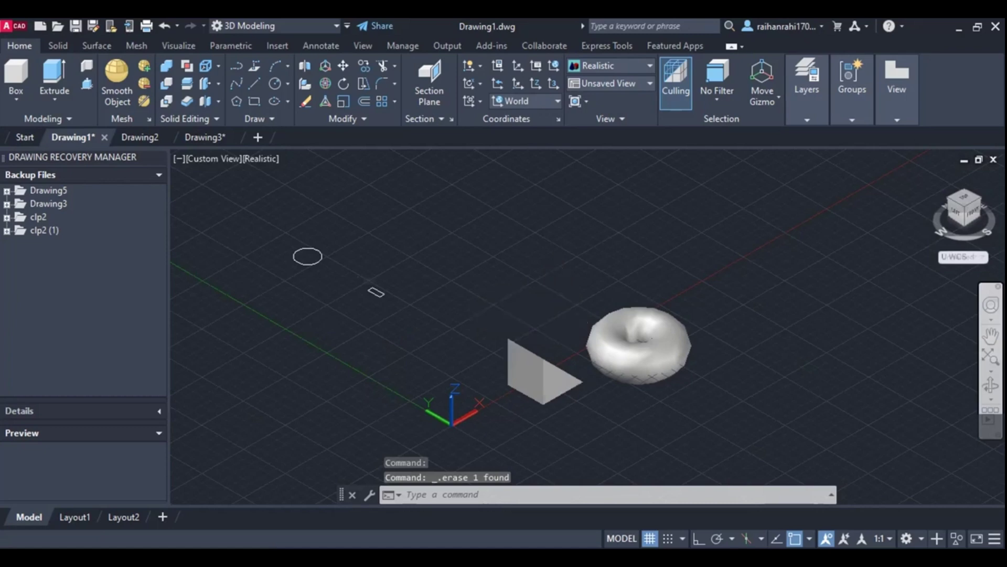
pyautogui.click(627, 335)
pyautogui.press('Delete')
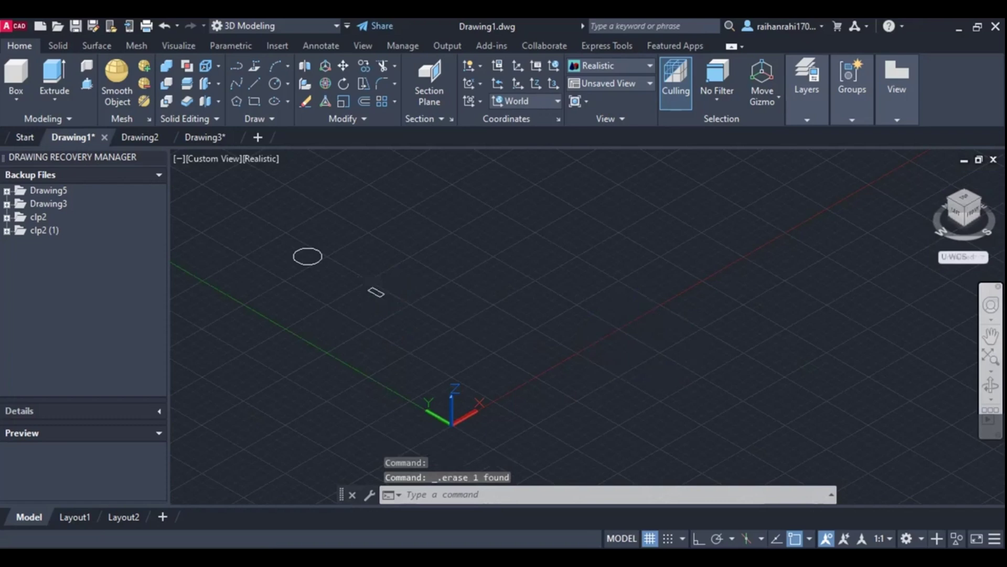
pyautogui.click(15, 100)
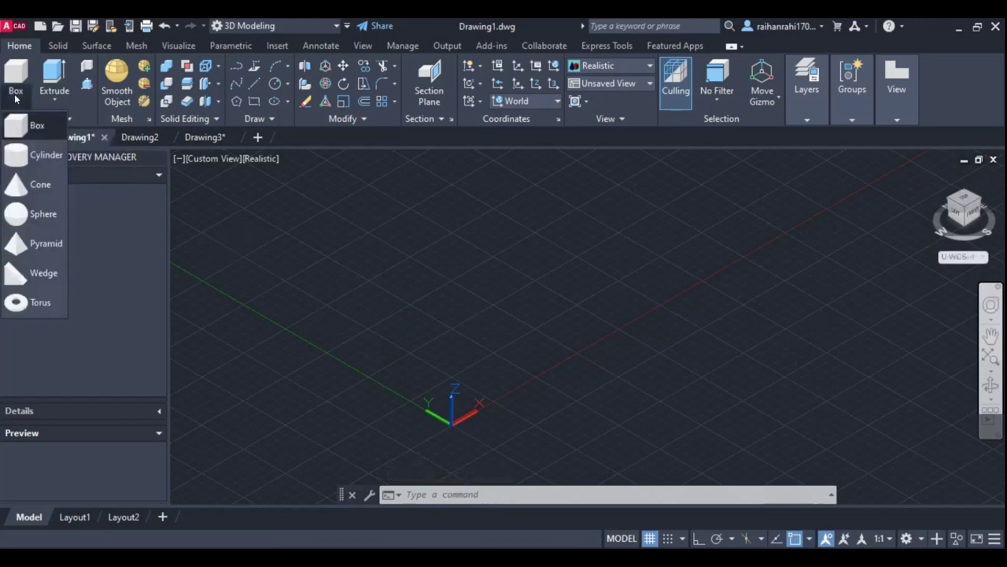
pyautogui.click(29, 127)
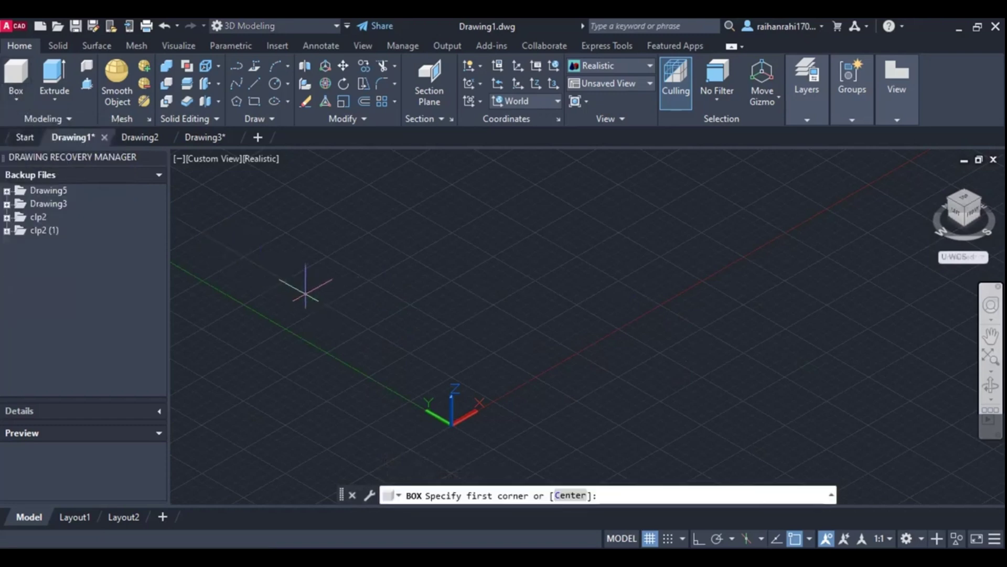
pyautogui.click(315, 306)
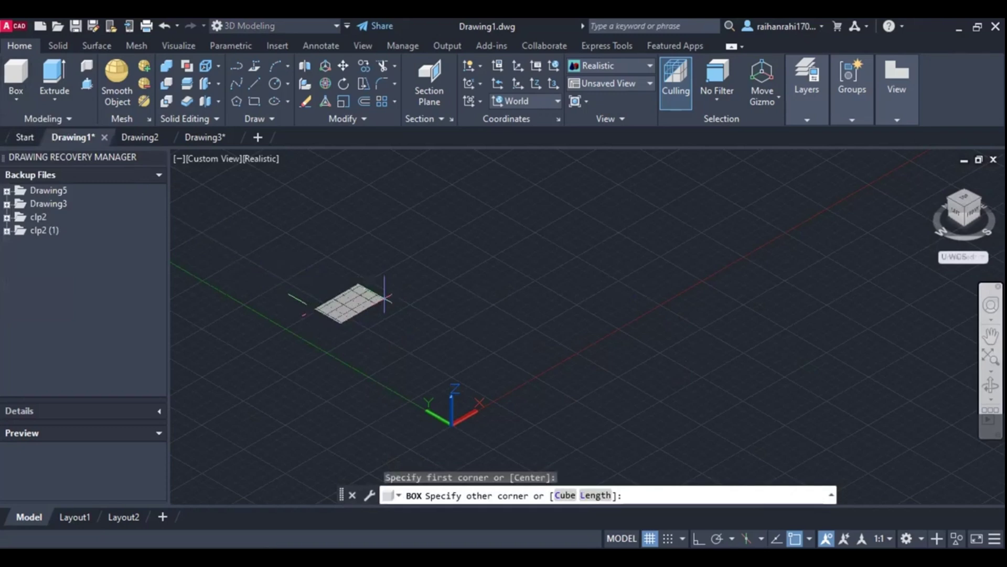
pyautogui.press('Escape')
pyautogui.click(21, 95)
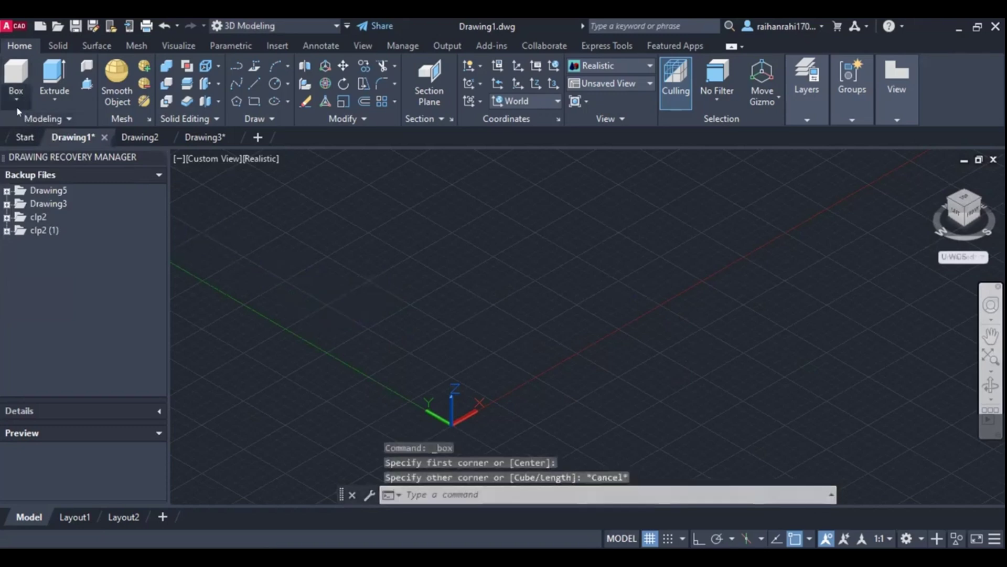
pyautogui.press('Escape')
pyautogui.press('Return')
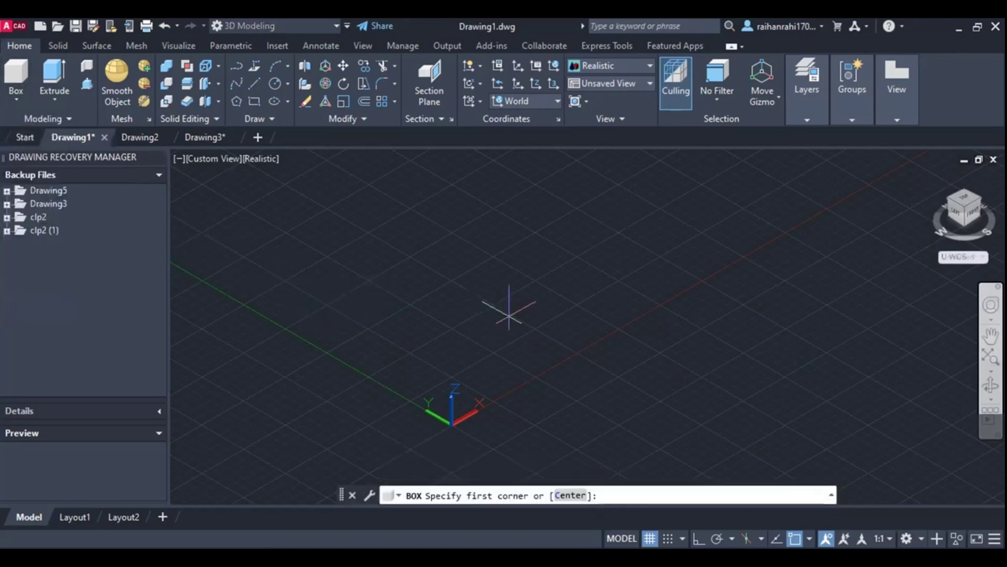
pyautogui.click(509, 314)
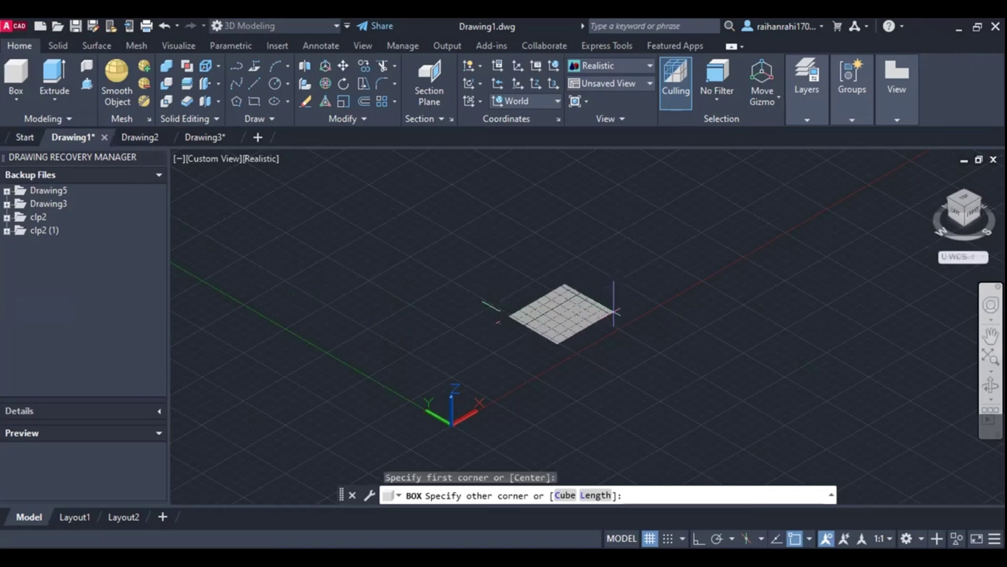
pyautogui.click(692, 300)
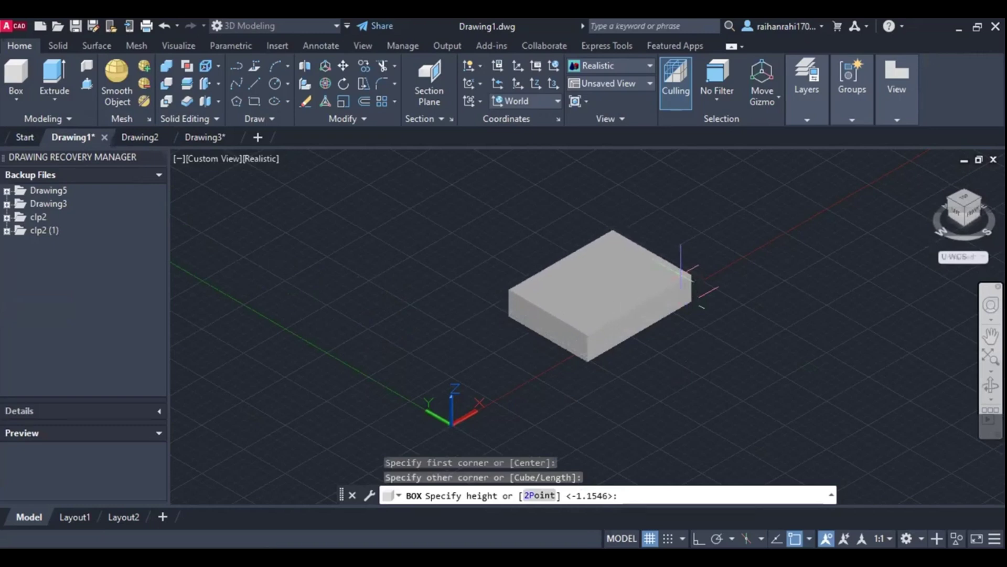
pyautogui.press('Escape')
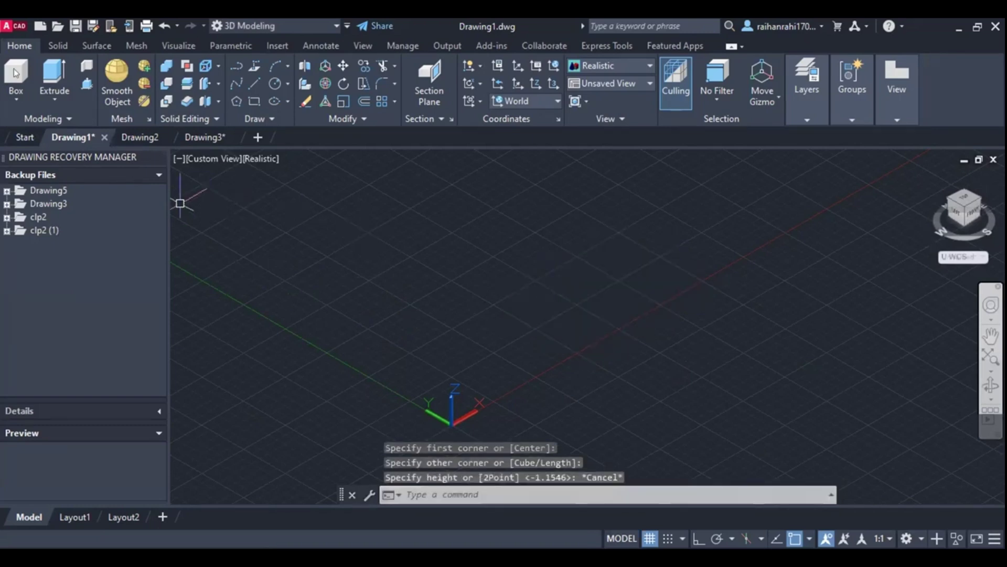
# Create a solid box with a rectangular base behind the origin, between the X and Y axes
pyautogui.click(21, 96)
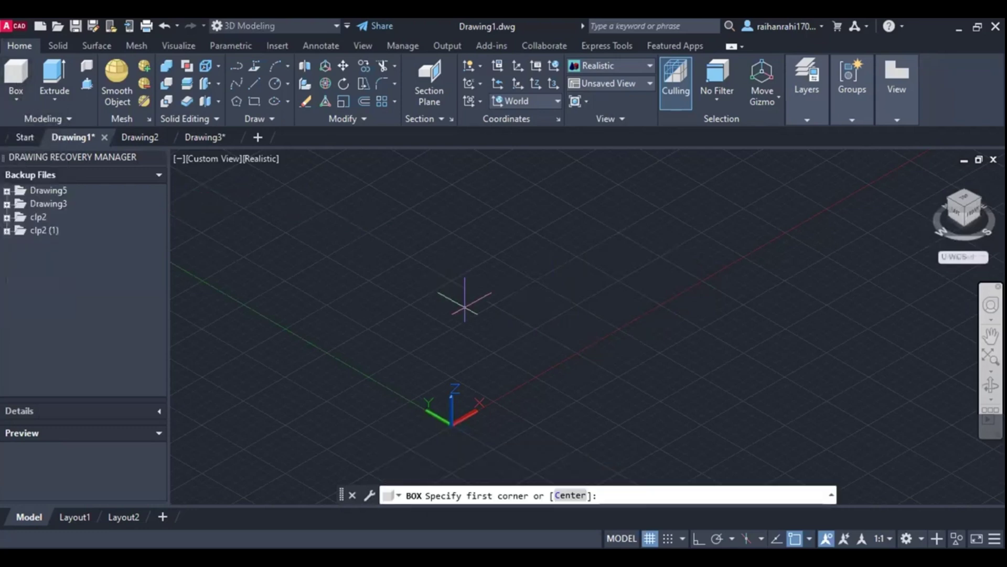
pyautogui.click(443, 294)
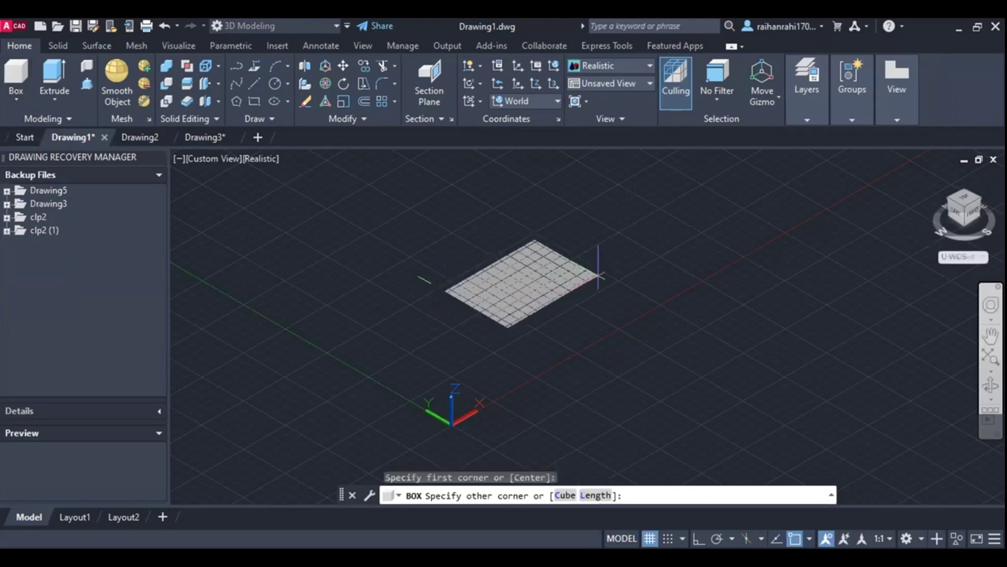
pyautogui.click(617, 273)
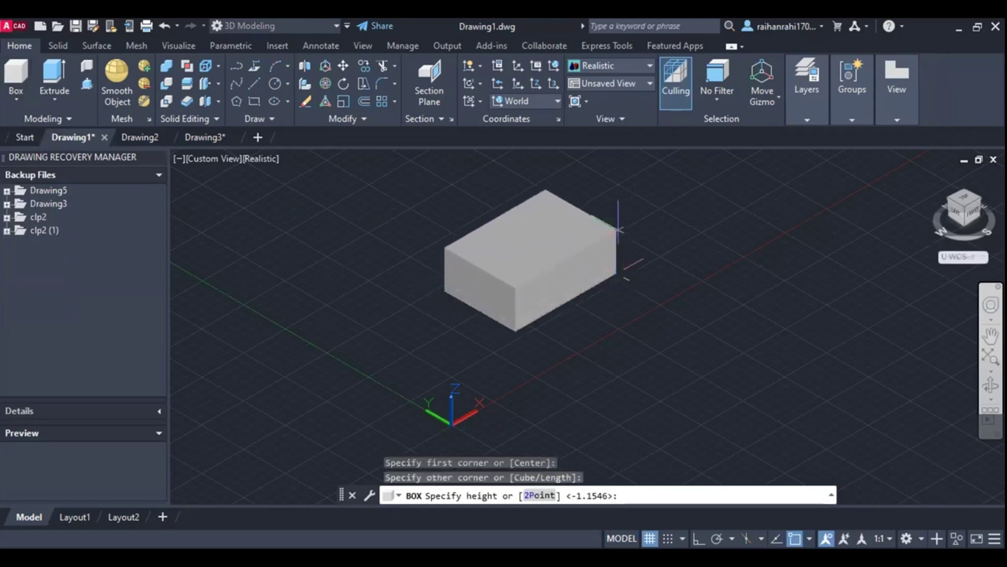
pyautogui.click(618, 229)
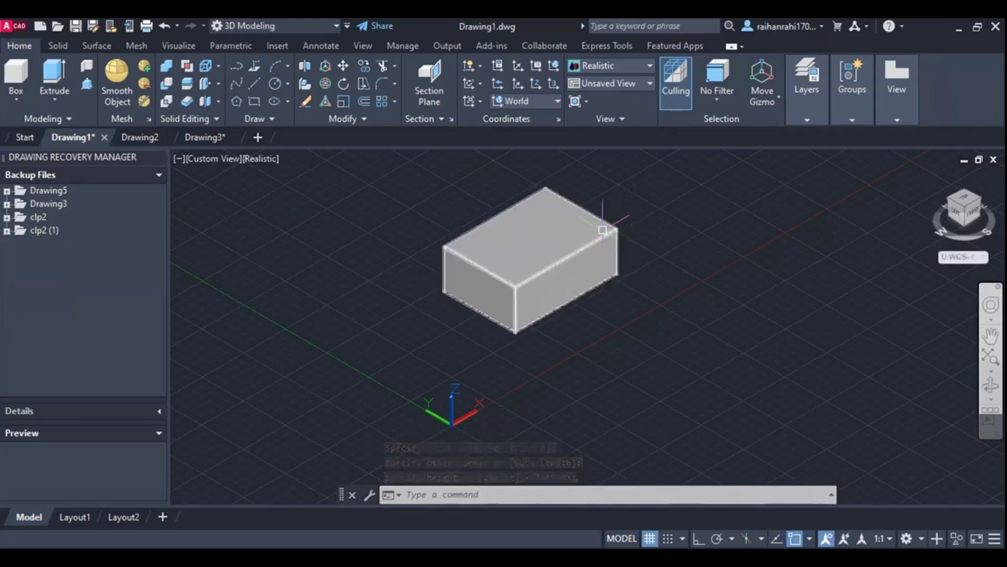
# Draw a small circle by center and radius near the middle of the box's top face
pyautogui.moveTo(602, 230)
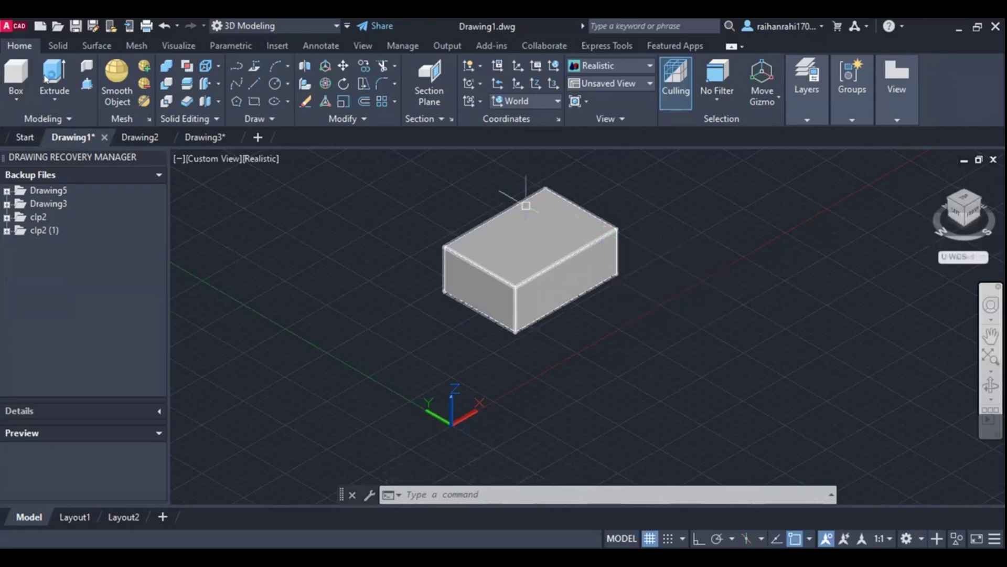
pyautogui.click(278, 84)
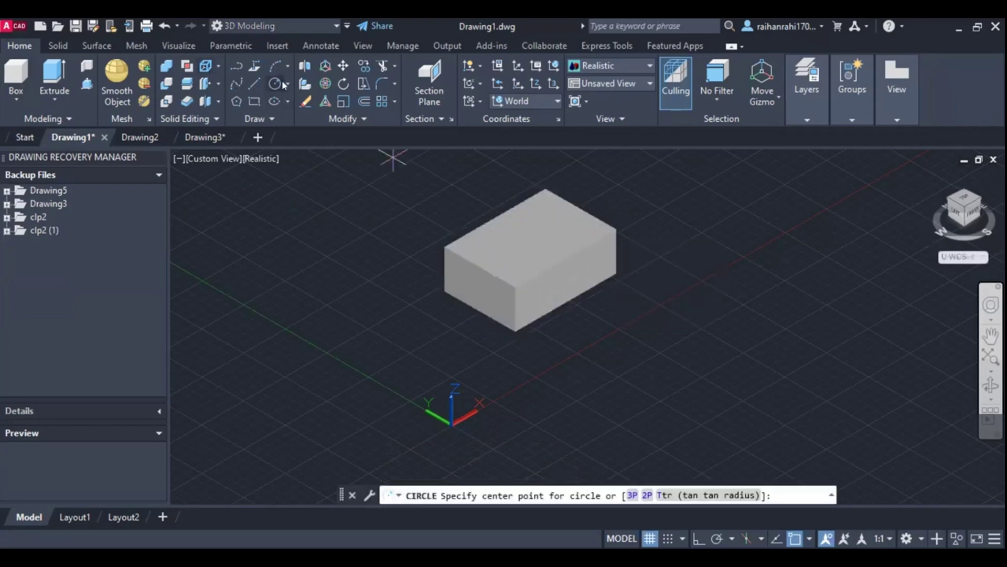
pyautogui.click(287, 84)
pyautogui.click(284, 105)
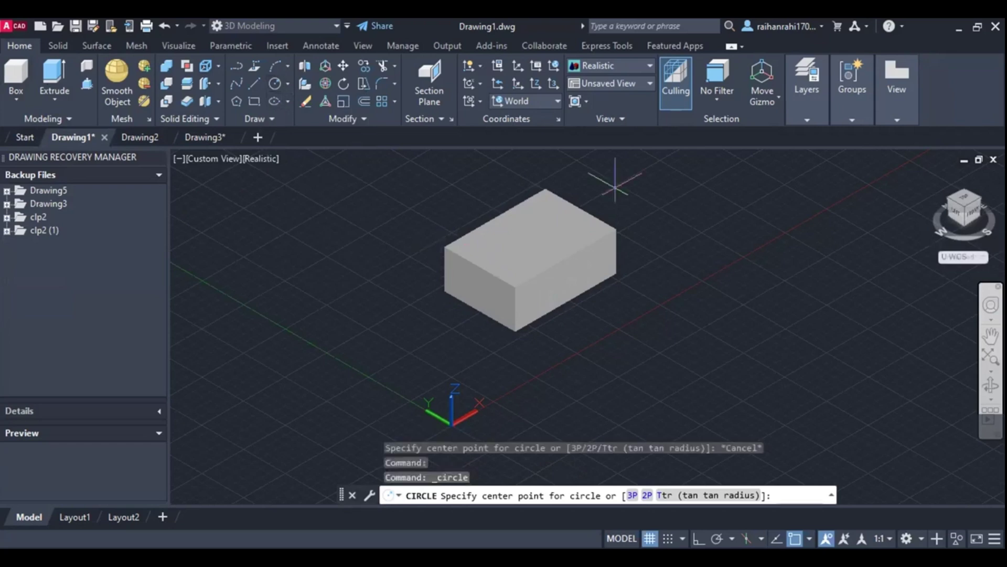
pyautogui.click(527, 230)
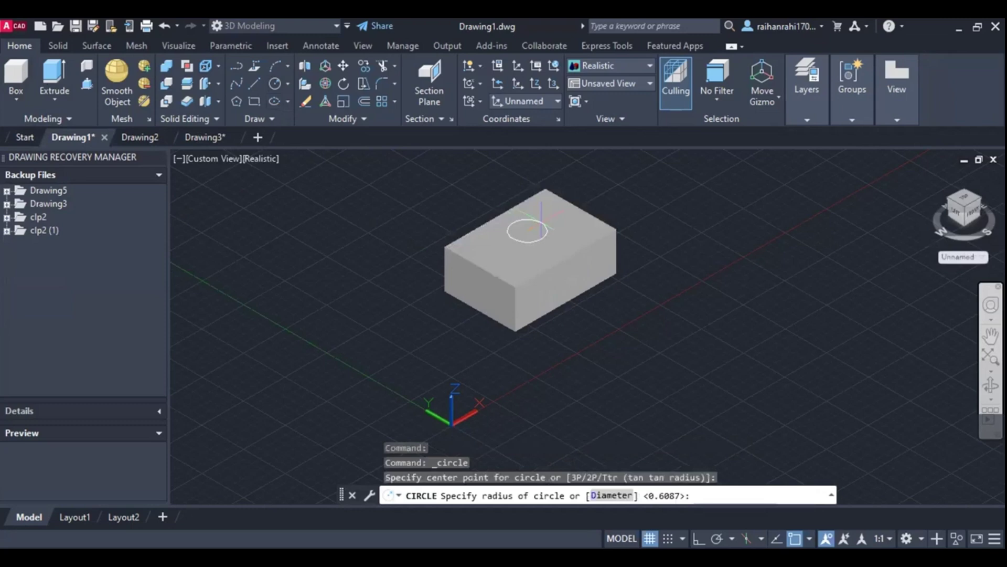
pyautogui.click(541, 222)
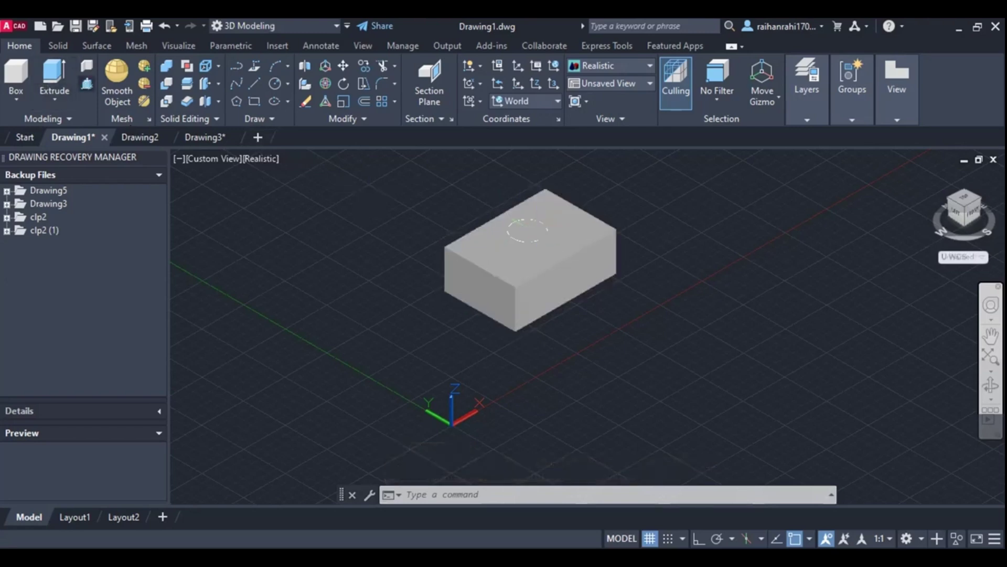
pyautogui.click(86, 83)
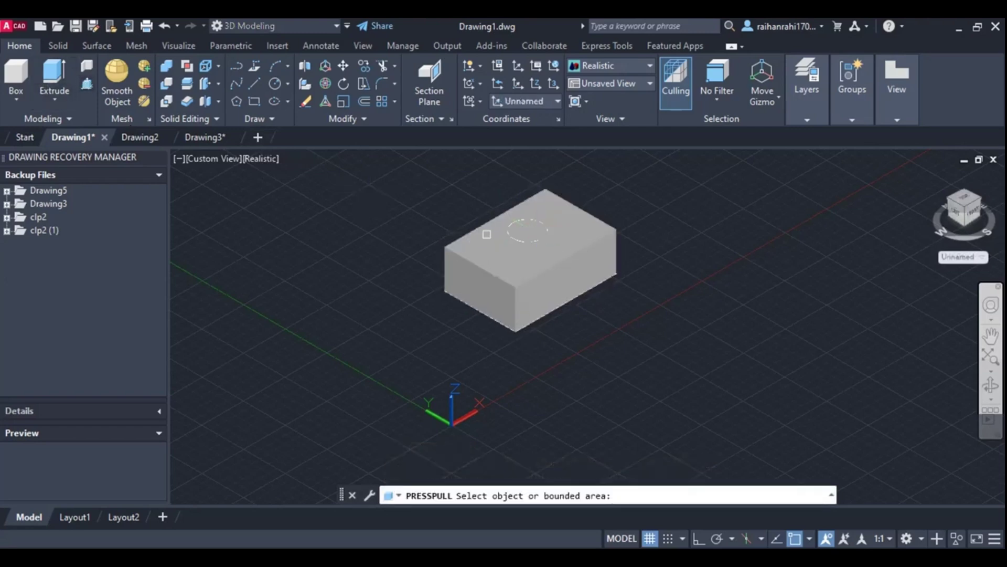
pyautogui.click(532, 241)
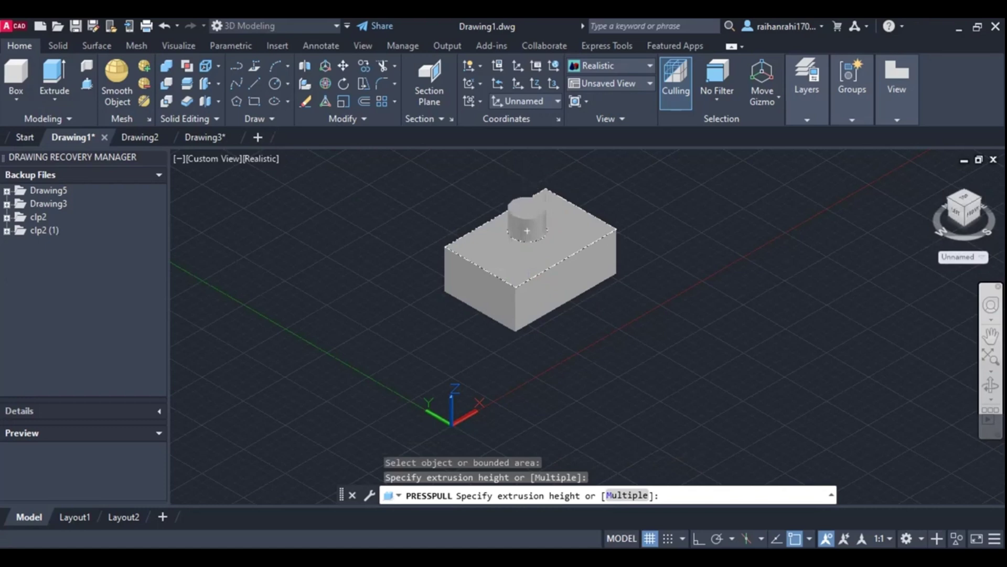
pyautogui.press('Escape')
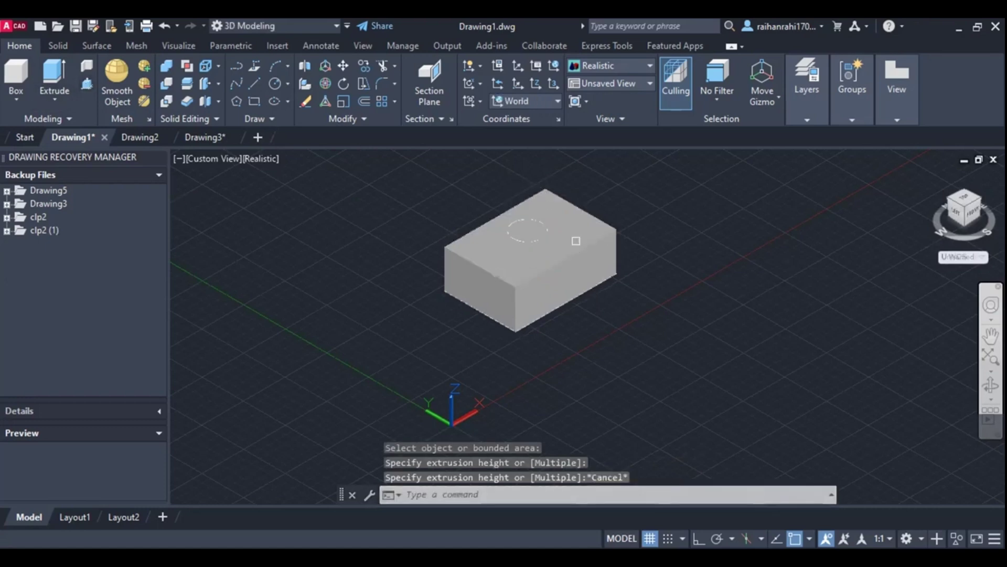
# Presspull the circle on the top face down through the box and well past its base
pyautogui.press('Return')
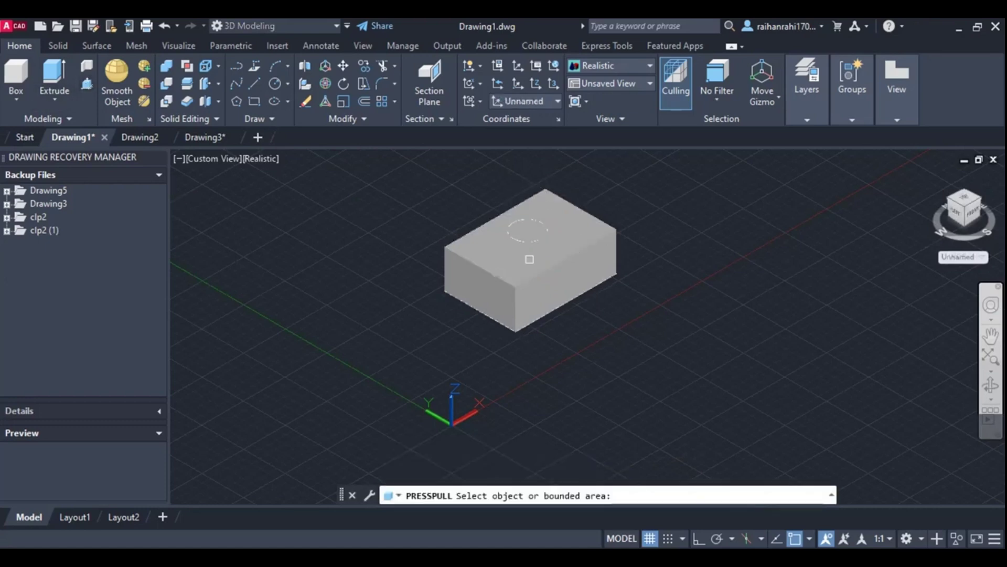
pyautogui.click(518, 219)
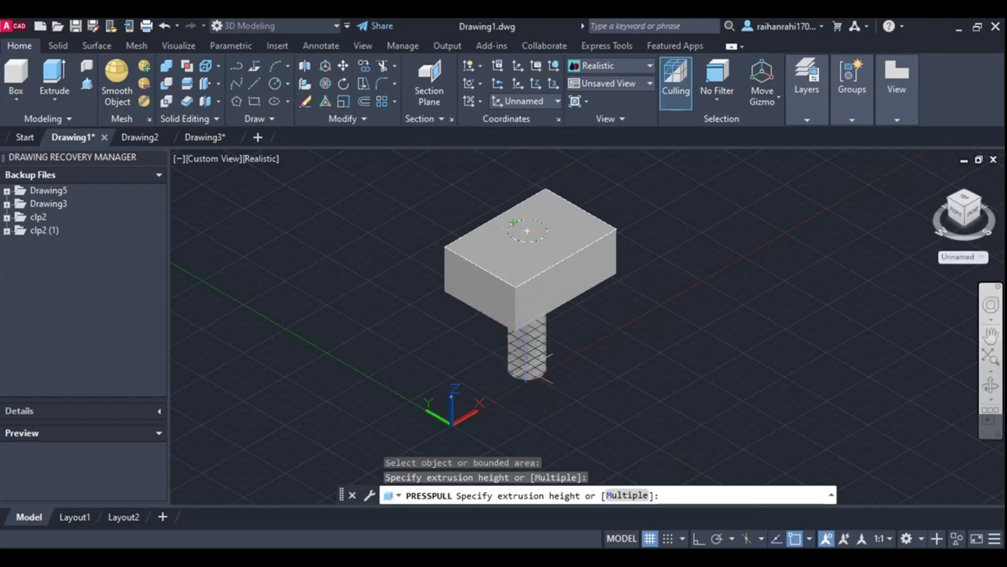
pyautogui.click(527, 373)
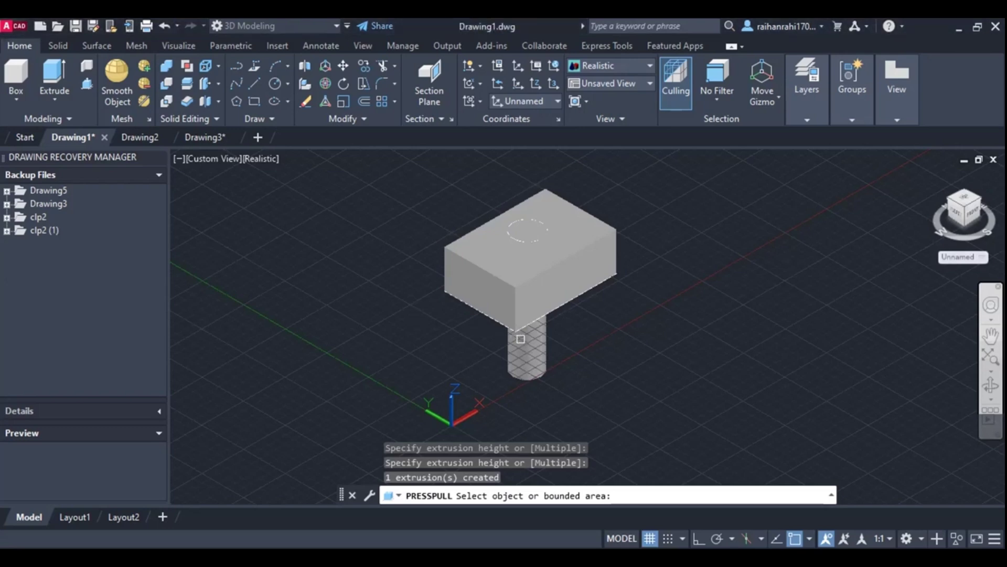
# Try to undo the presspulled round rod while Presspull is still running
pyautogui.hotkey('ctrl', 'z')
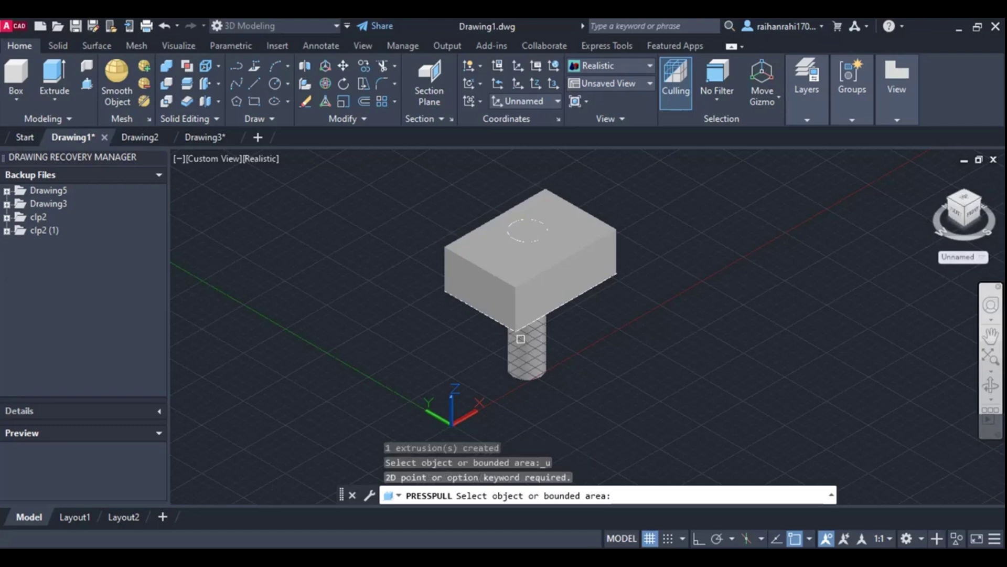
pyautogui.hotkey('ctrl', 'z')
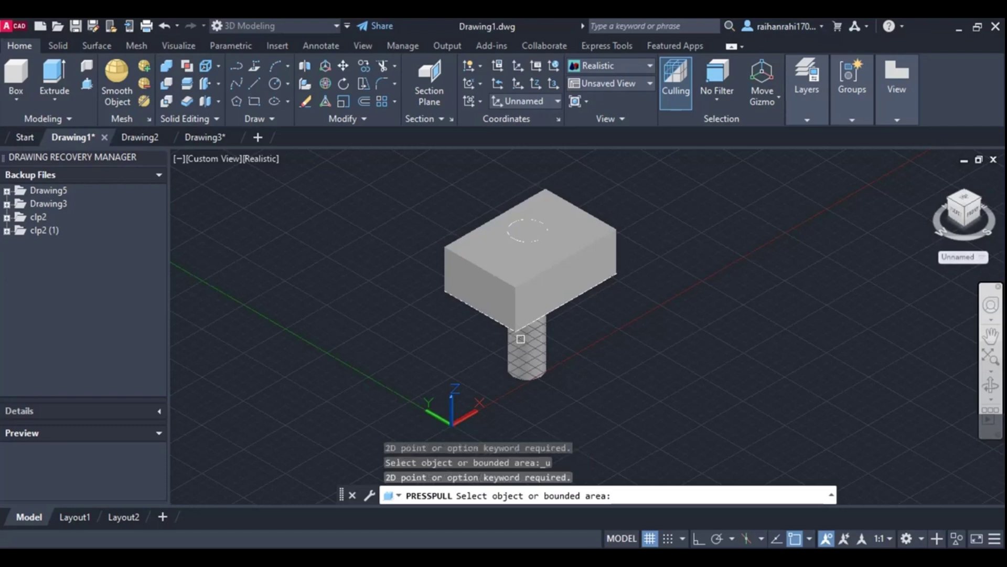
pyautogui.press('Return')
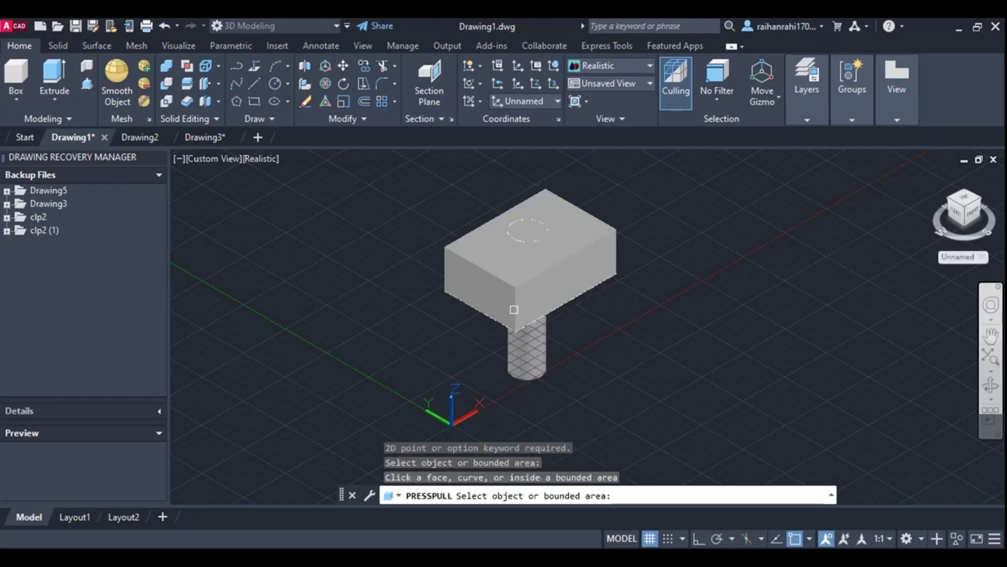
# Presspull the area of the box's top face around the circle downward, slightly past the box's base
pyautogui.click(512, 268)
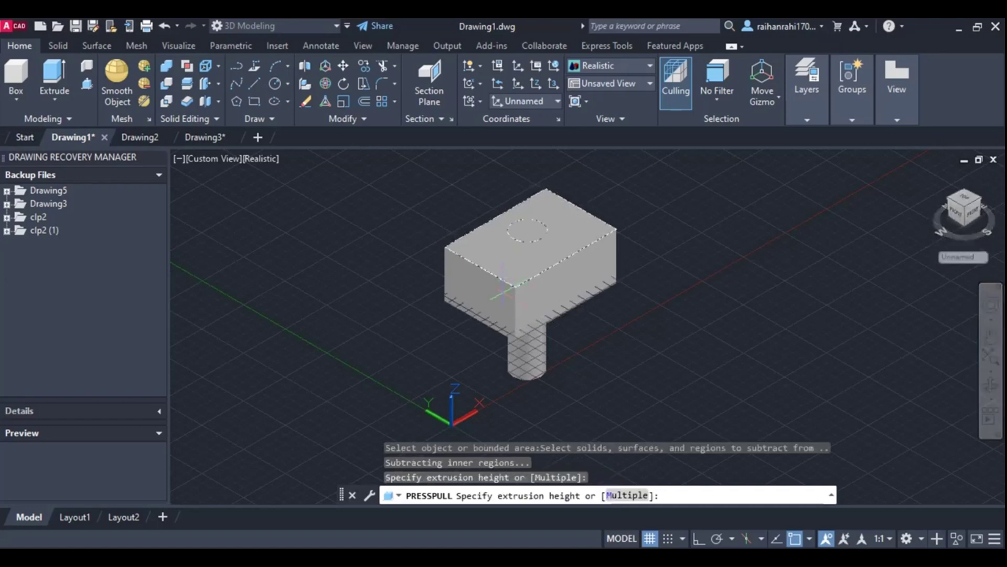
pyautogui.click(504, 293)
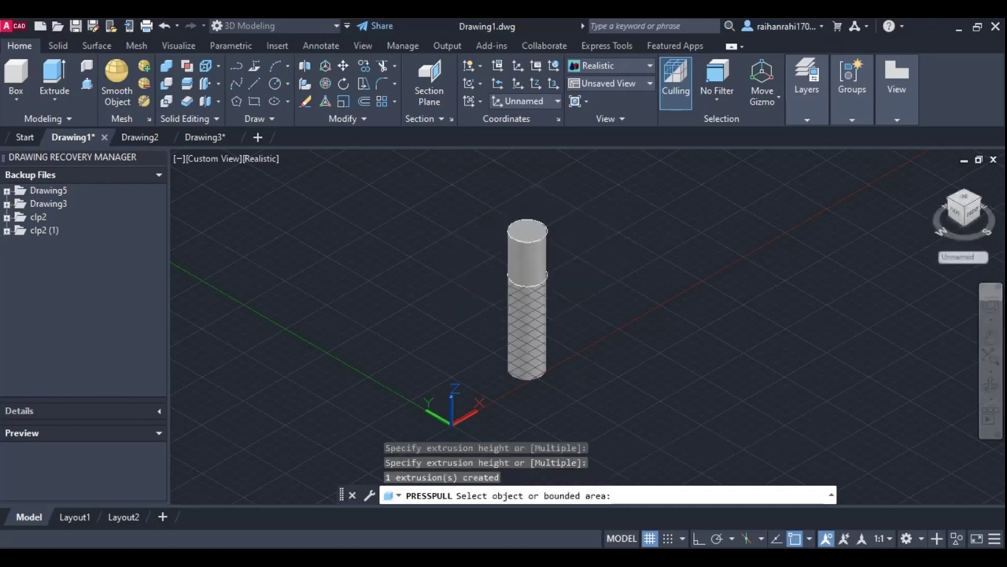
# Presspull the circular area on the upper section of the remaining cylinder and end the command
pyautogui.click(516, 276)
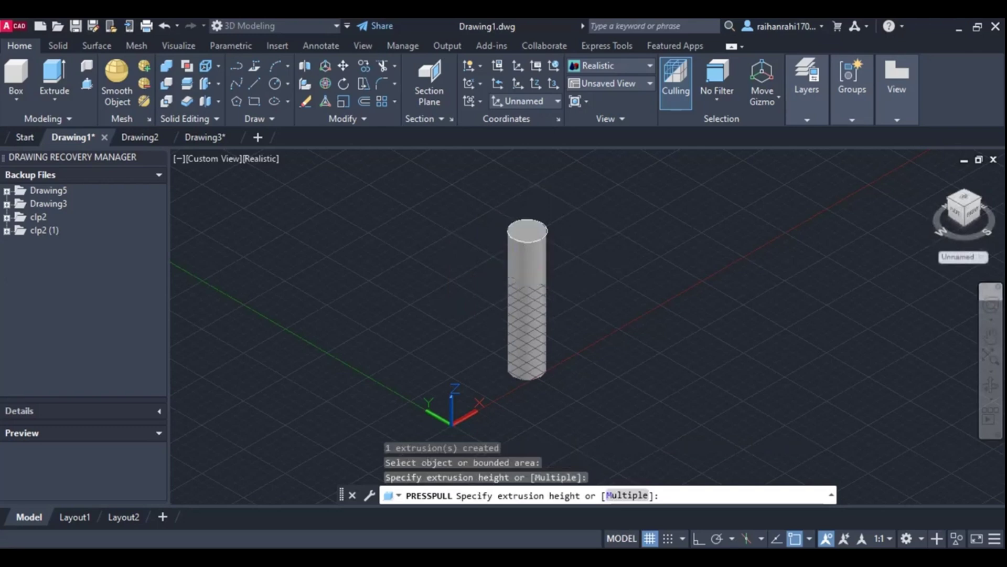
pyautogui.click(526, 271)
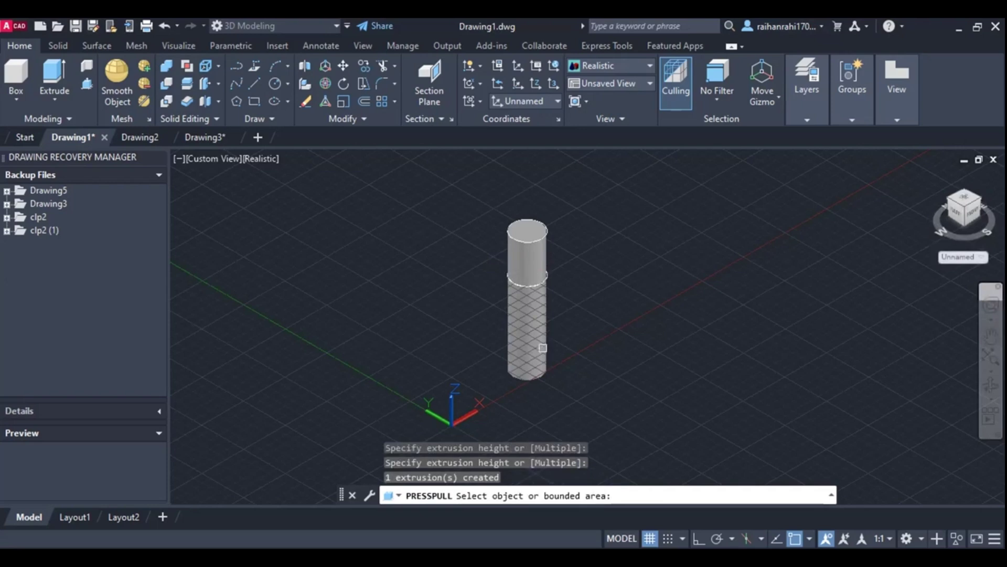
pyautogui.click(536, 342)
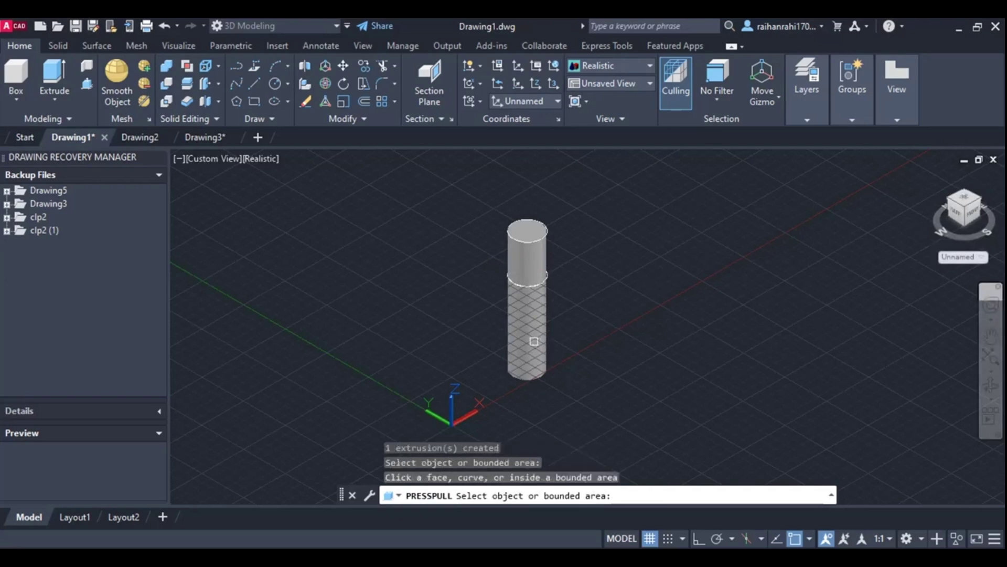
pyautogui.press('Return')
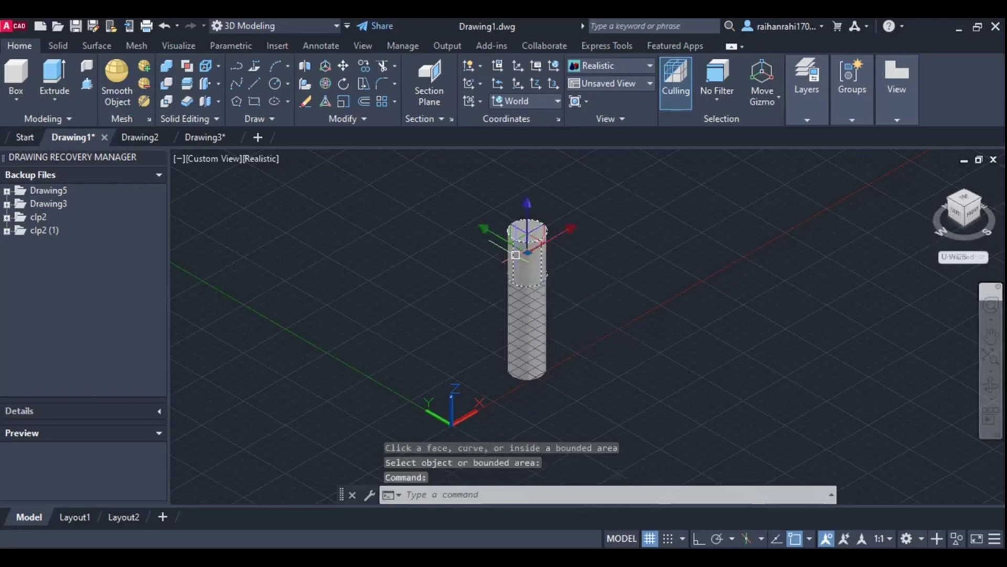
# Delete the upper cylinder section, the long cylinder, the small disc solid and the circle so the drawing is empty
pyautogui.press('Delete')
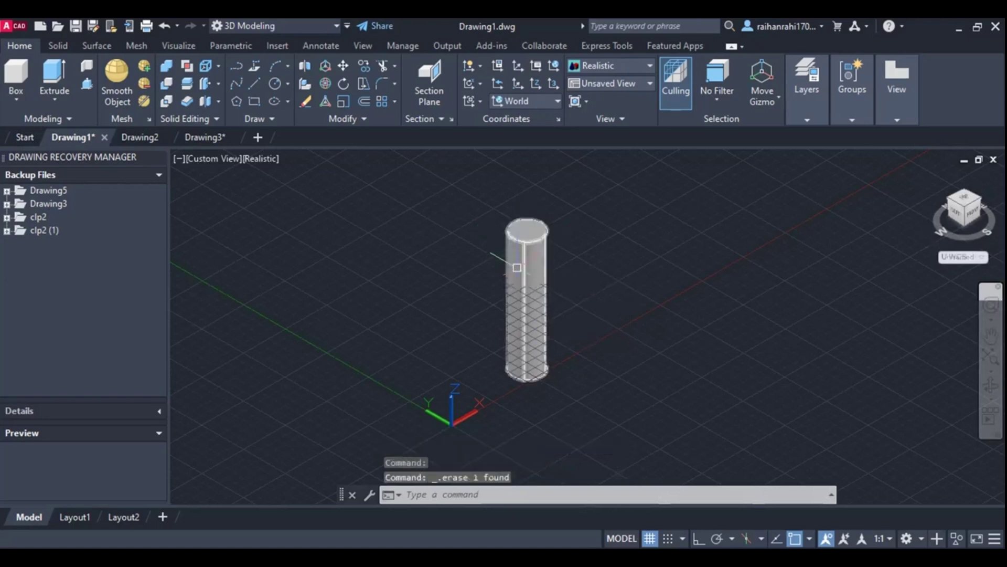
pyautogui.click(517, 268)
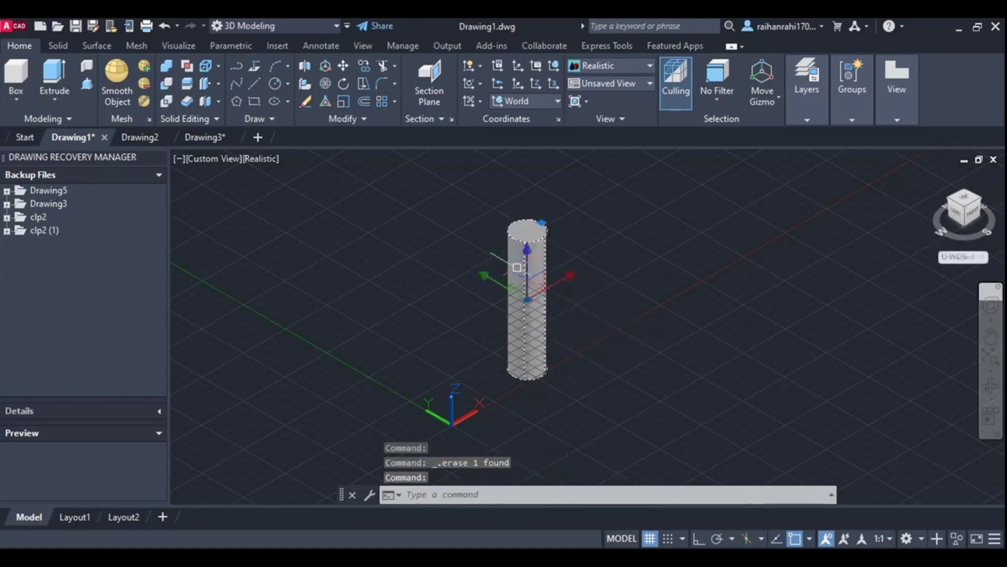
pyautogui.press('Delete')
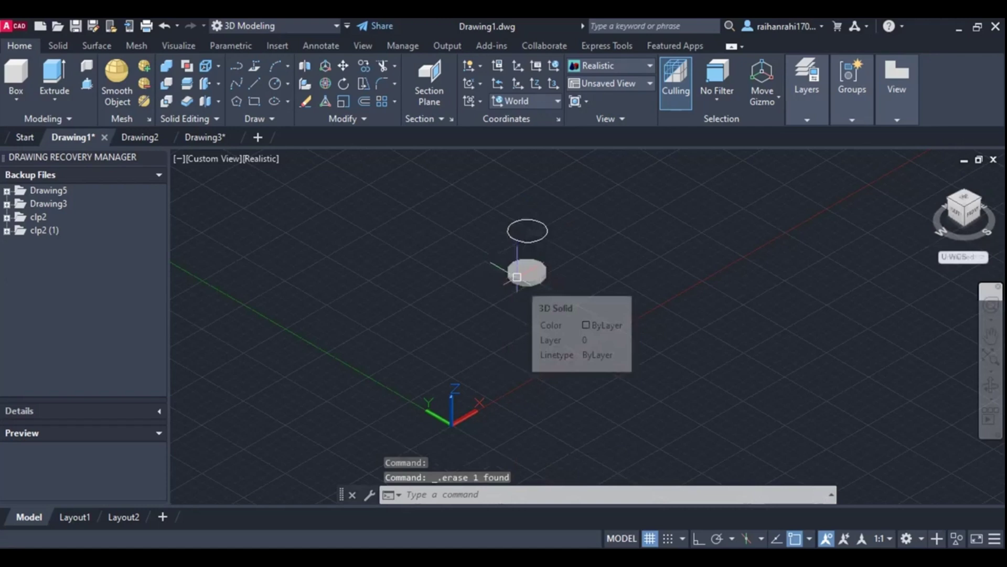
pyautogui.click(516, 276)
pyautogui.press('Delete')
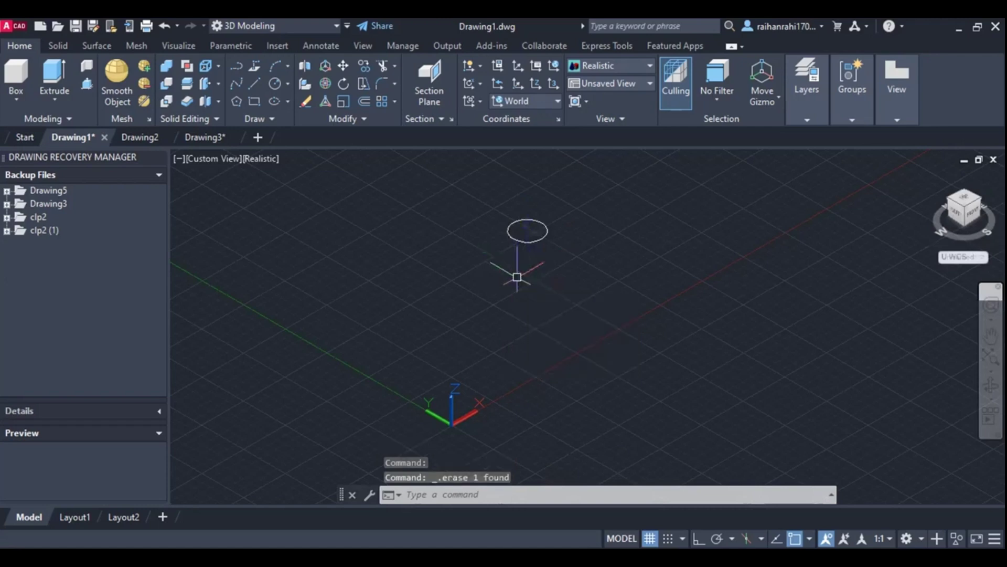
pyautogui.click(523, 241)
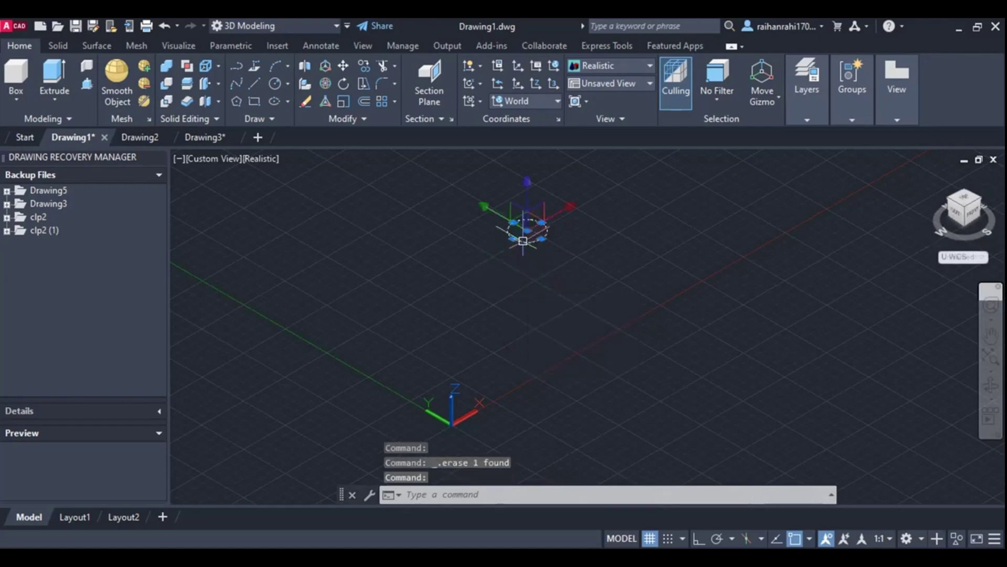
pyautogui.press('Delete')
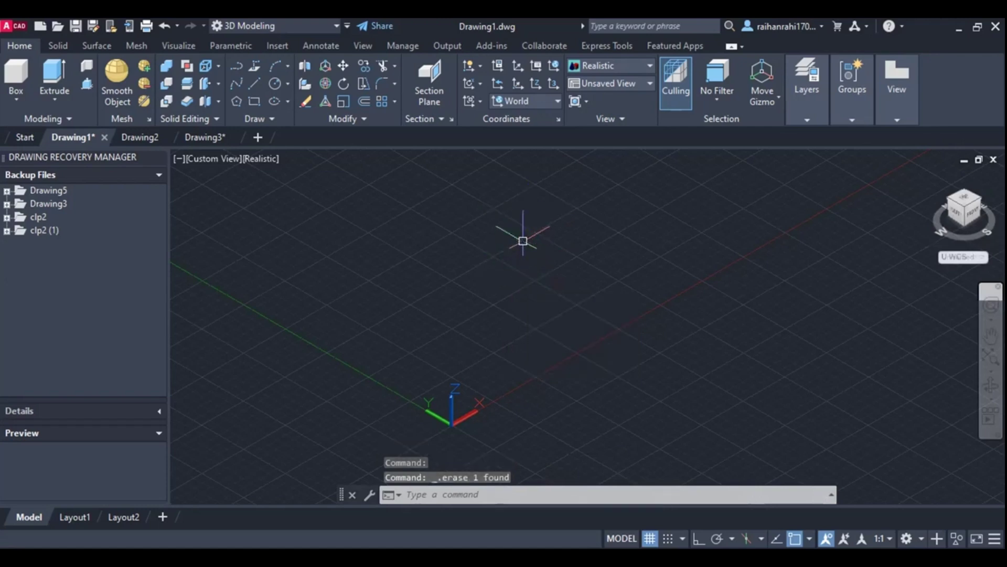
pyautogui.click(984, 383)
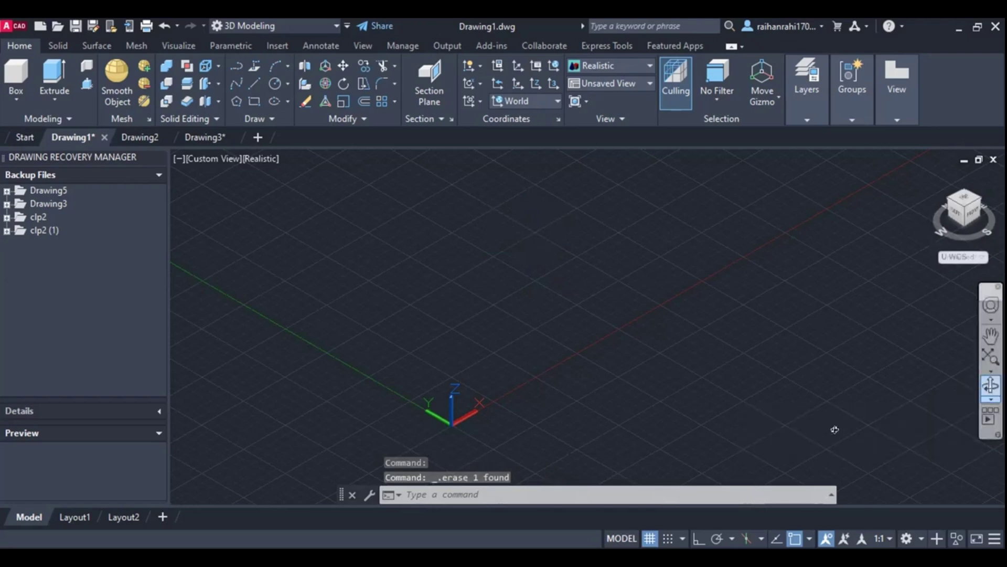
pyautogui.moveTo(833, 409); pyautogui.dragTo(831, 384)
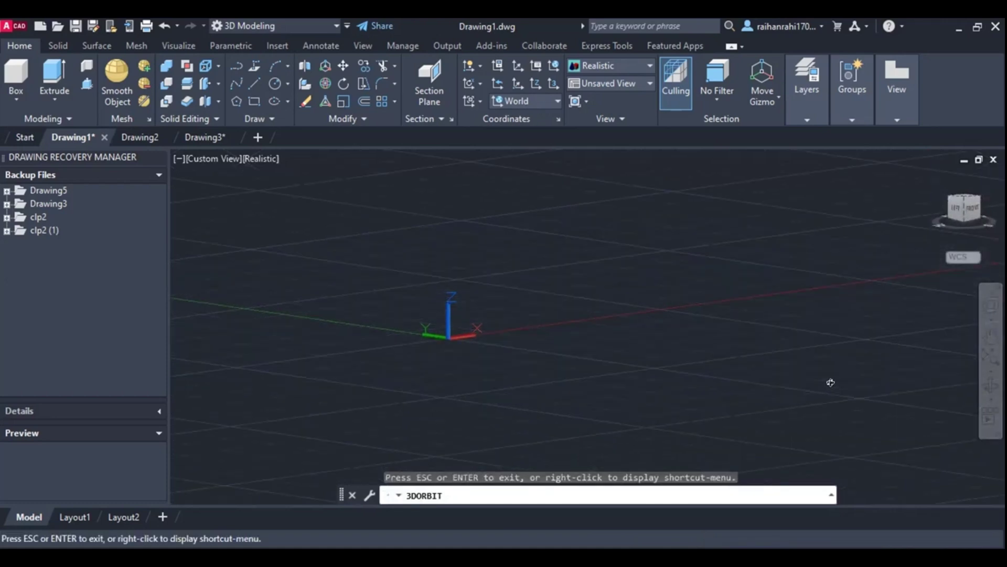
pyautogui.moveTo(815, 344); pyautogui.dragTo(821, 374)
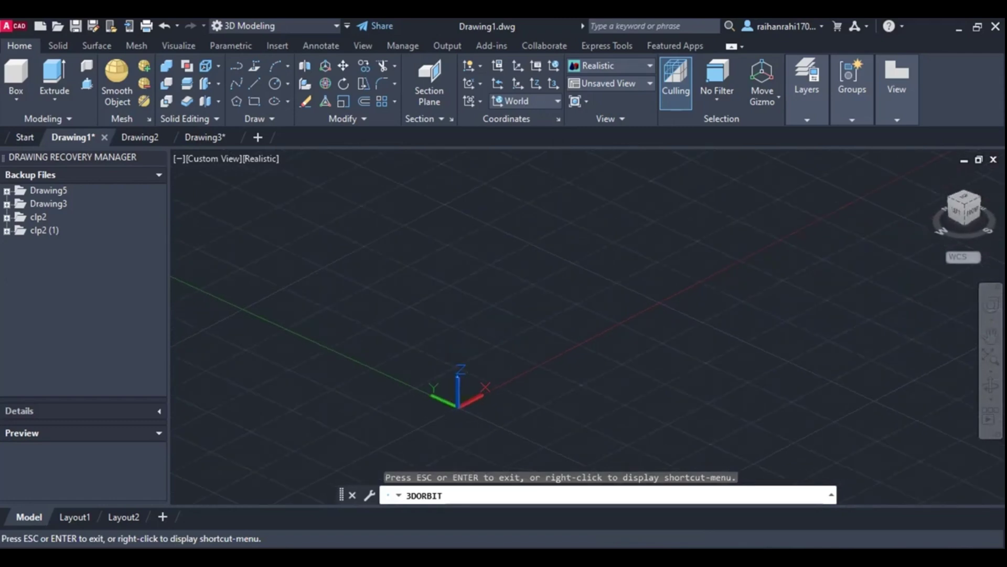
pyautogui.press('Escape')
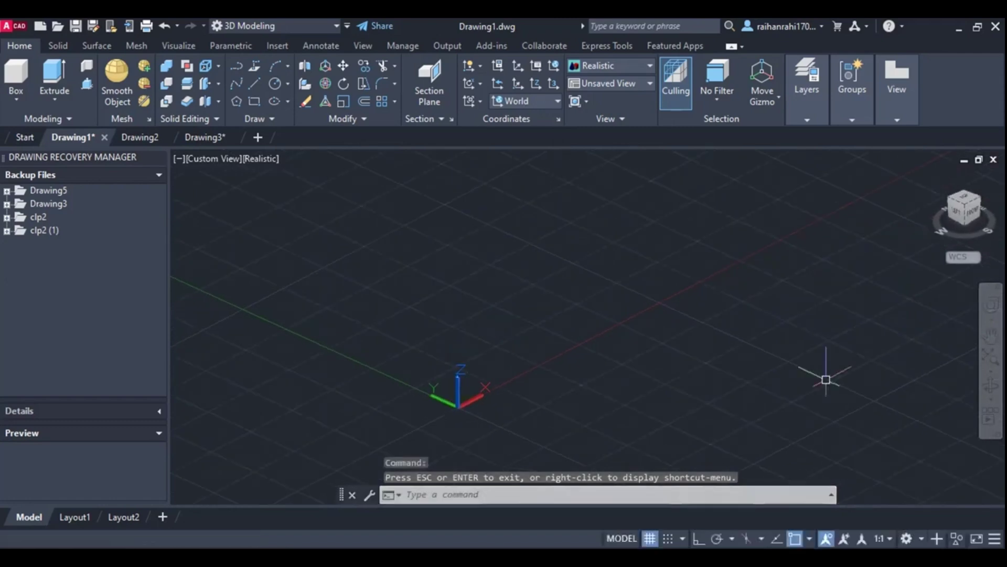
pyautogui.click(986, 339)
pyautogui.moveTo(722, 237); pyautogui.dragTo(727, 306)
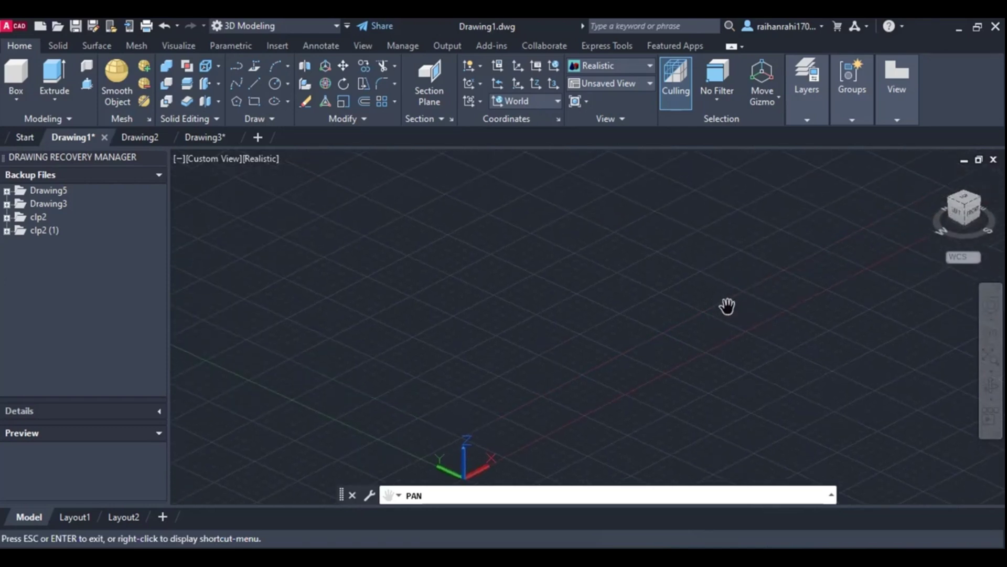
pyautogui.press('Escape')
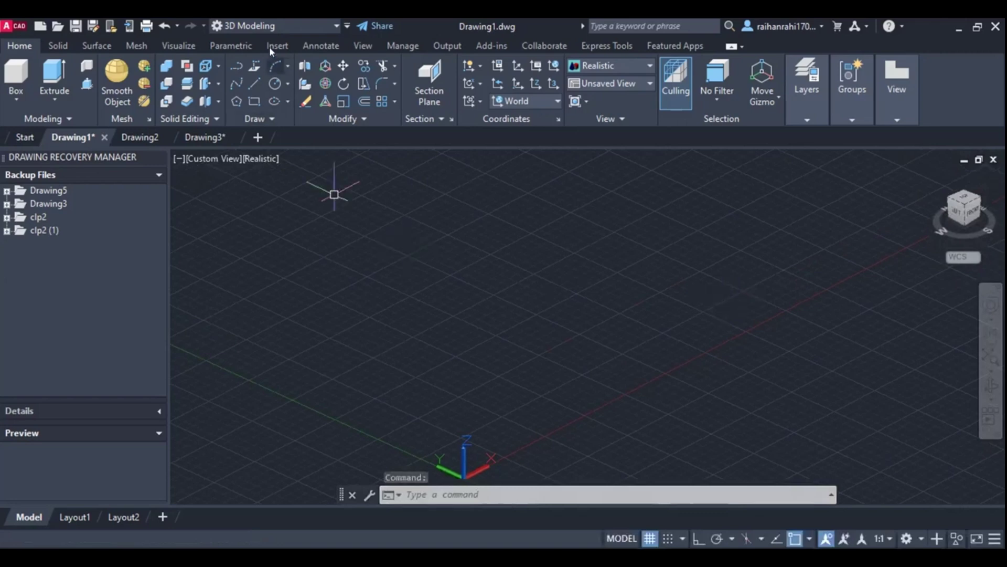
pyautogui.rightClick(963, 196)
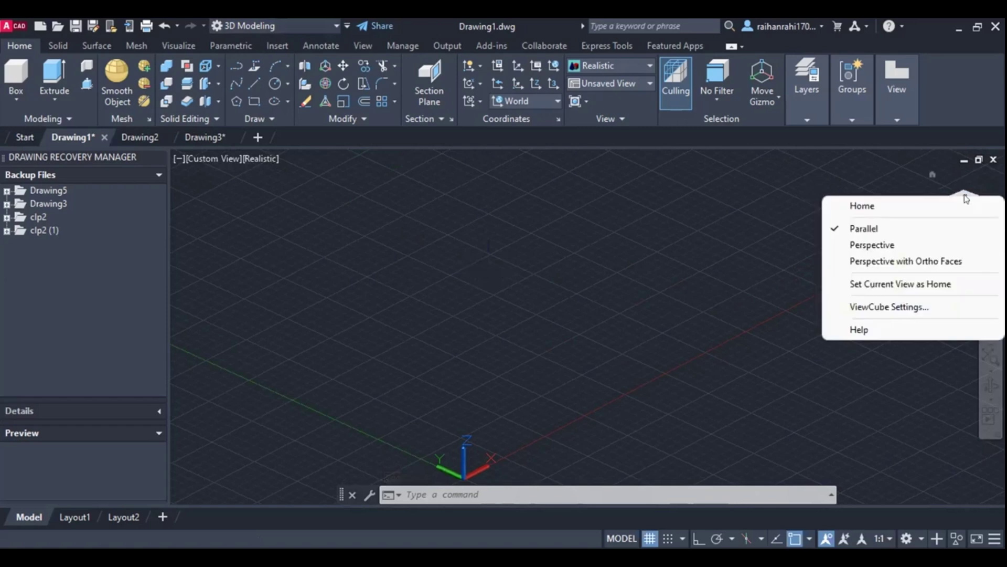
pyautogui.click(714, 223)
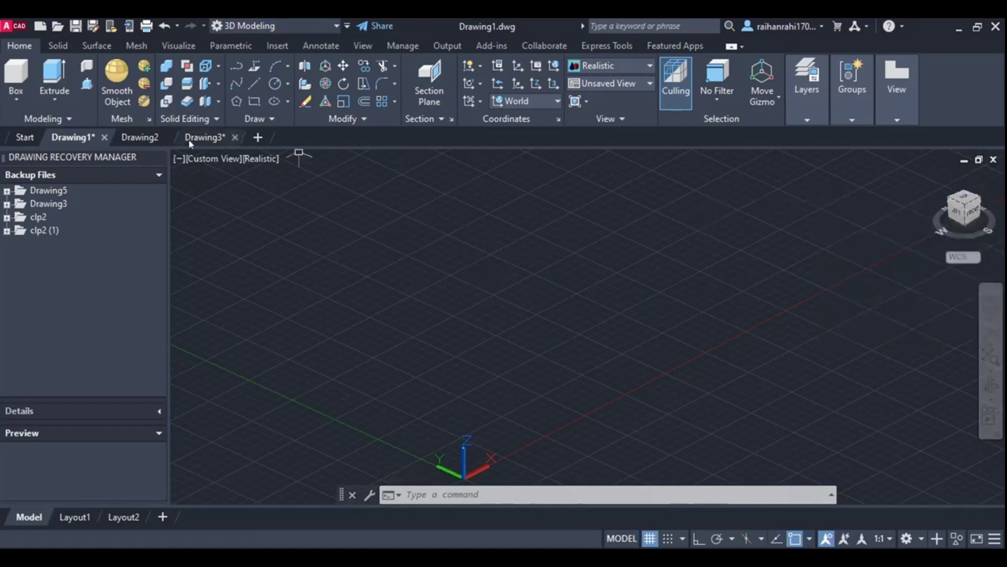
# Create a flat solid box with a roughly square base in the empty space behind the origin, setting its low height freehand
pyautogui.click(16, 71)
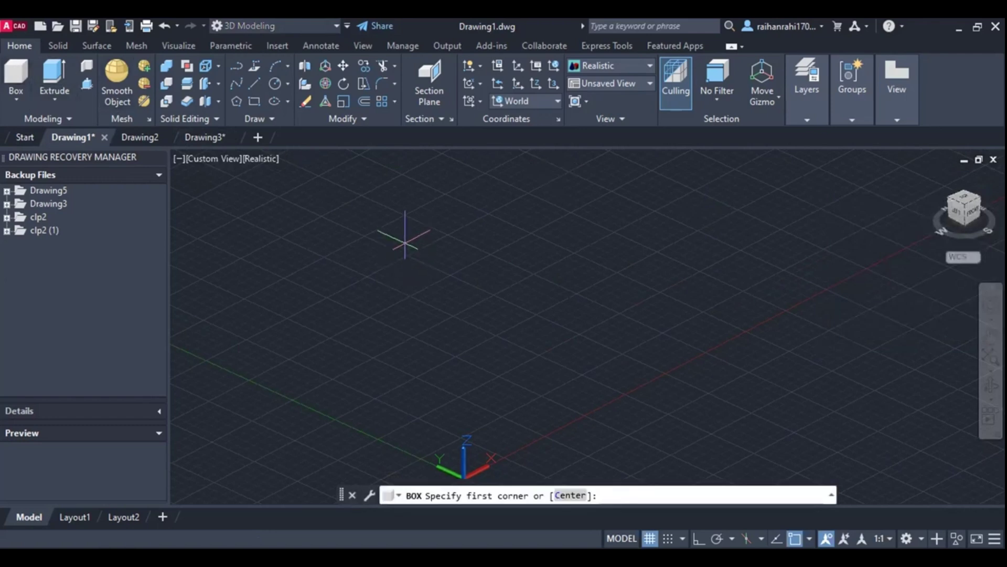
pyautogui.click(405, 242)
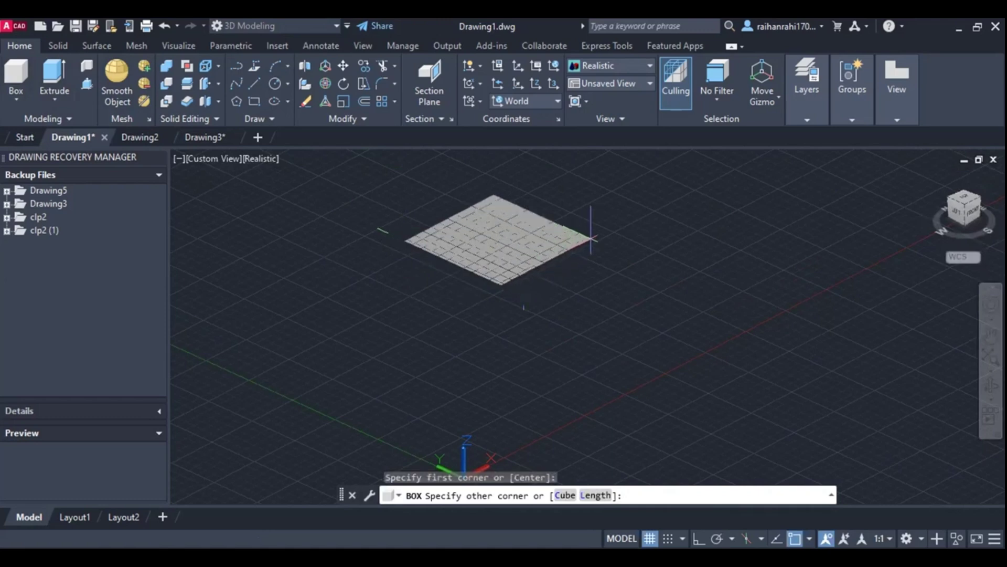
pyautogui.click(591, 237)
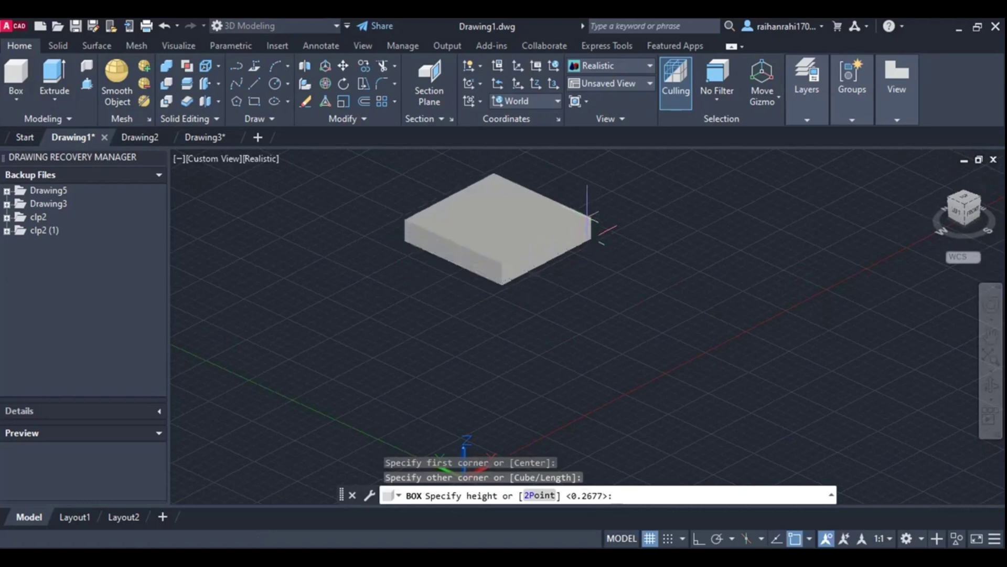
pyautogui.click(587, 214)
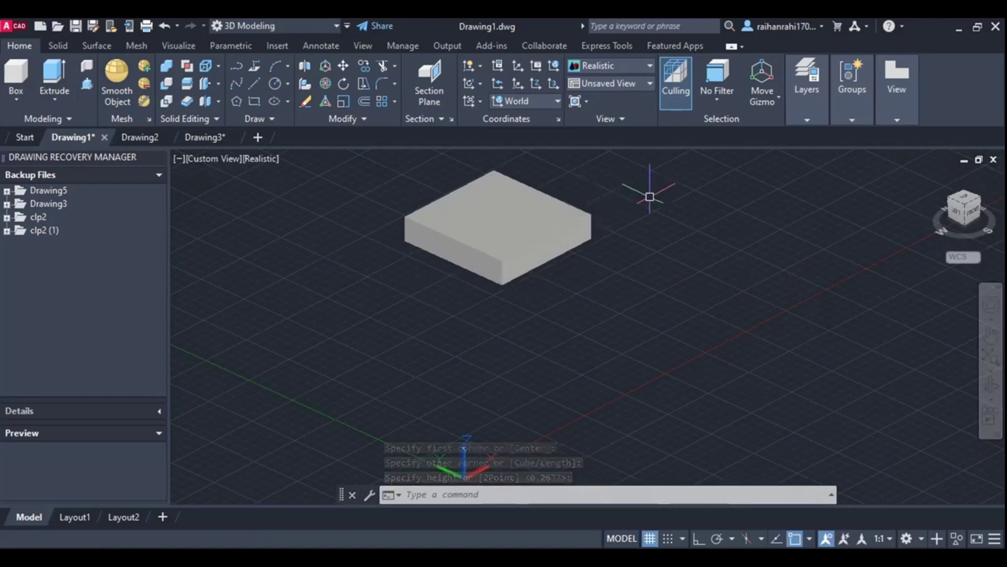
# Draw a small circle on the box's top face, toward its rear corner
pyautogui.click(273, 83)
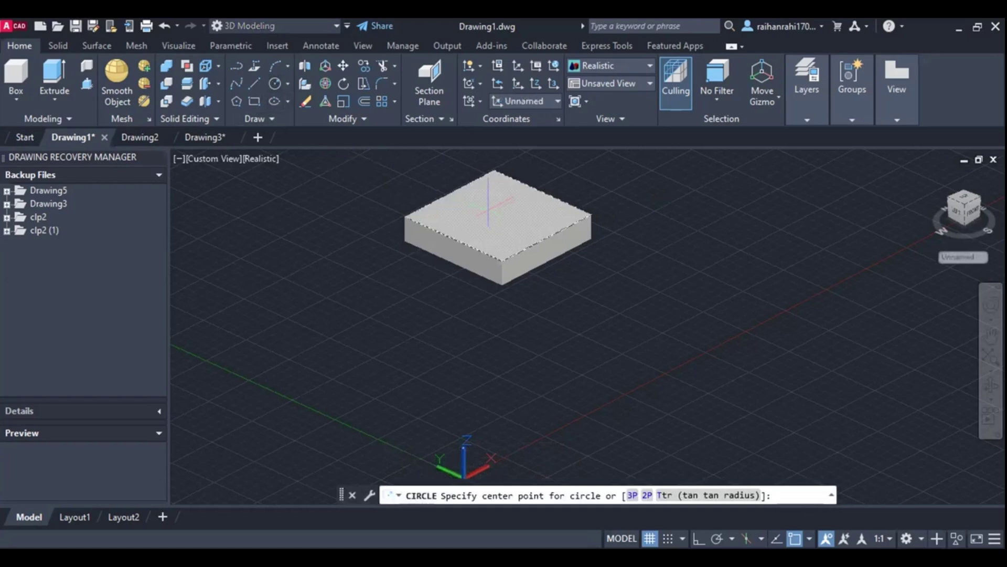
pyautogui.click(480, 199)
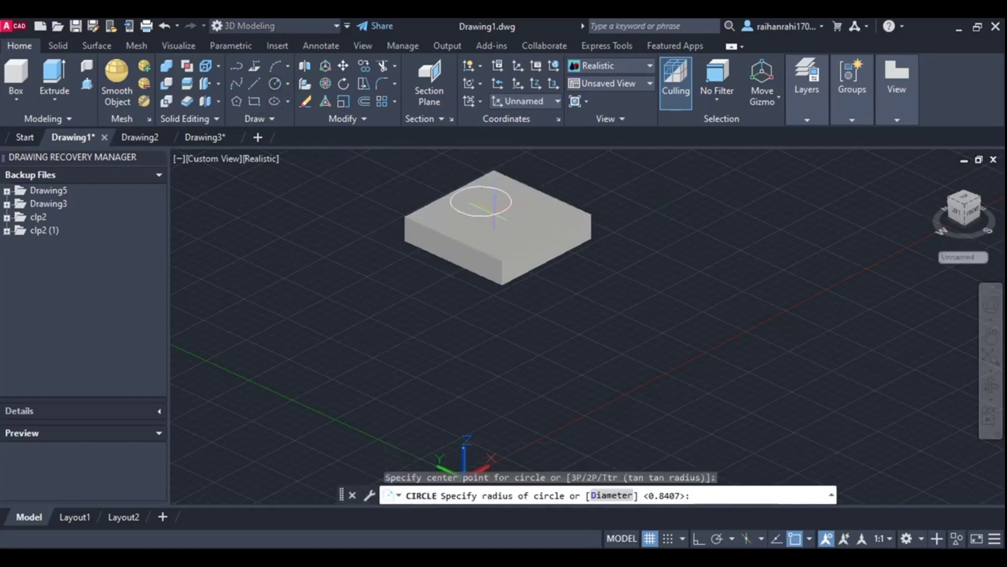
pyautogui.click(491, 210)
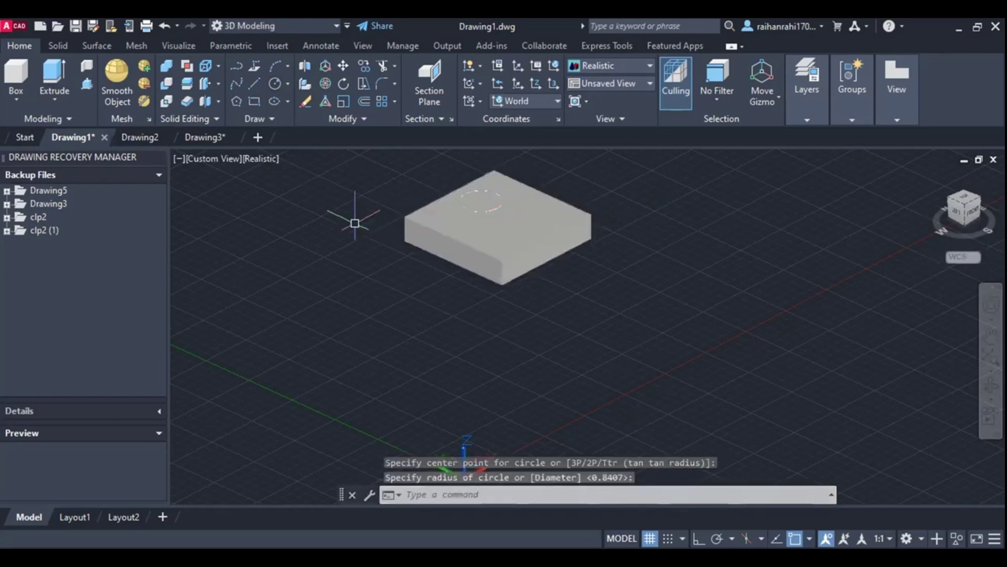
# Presspull the circular area on the box's top face down past its base to cut a through hole, and orbit the view
pyautogui.click(87, 83)
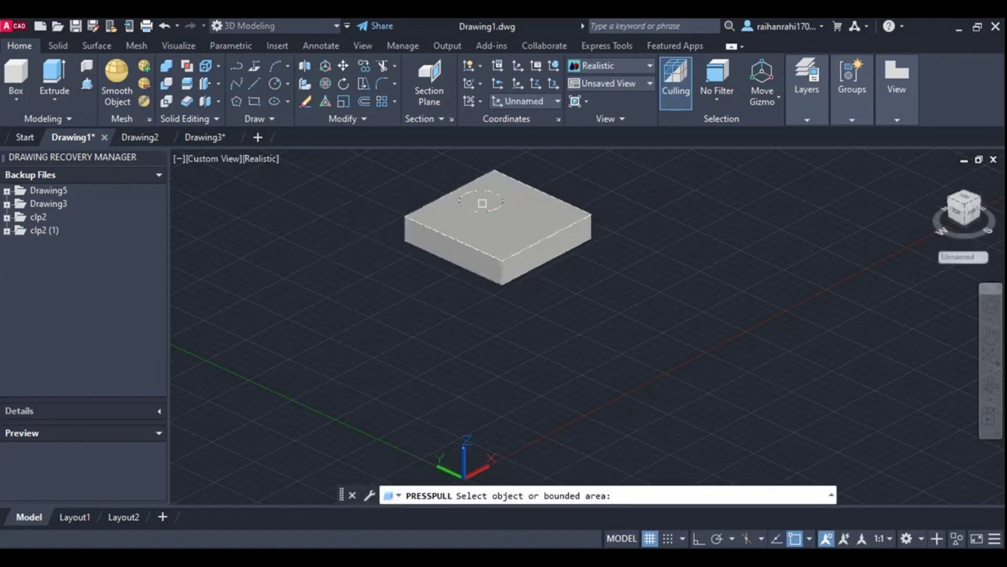
pyautogui.click(492, 196)
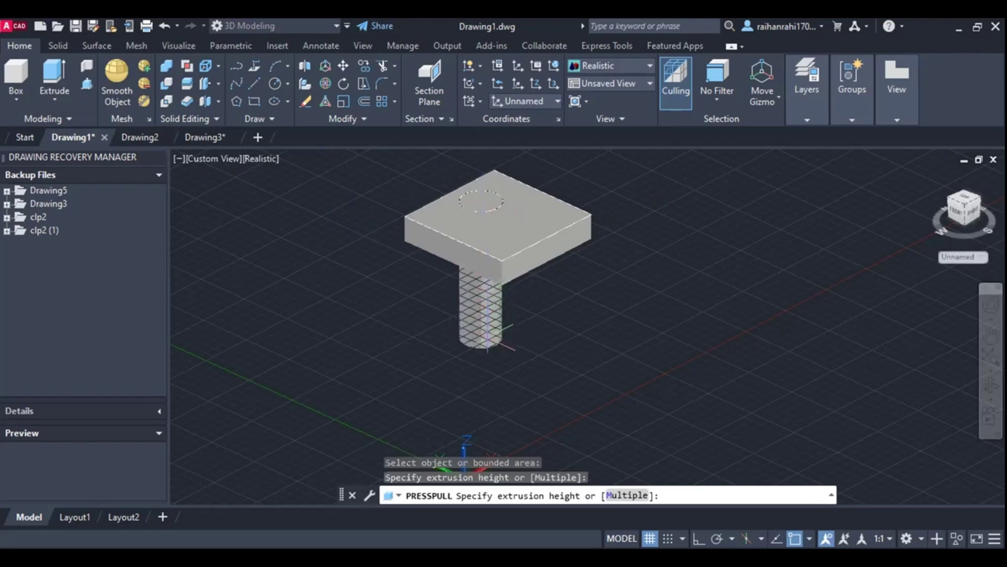
pyautogui.click(487, 338)
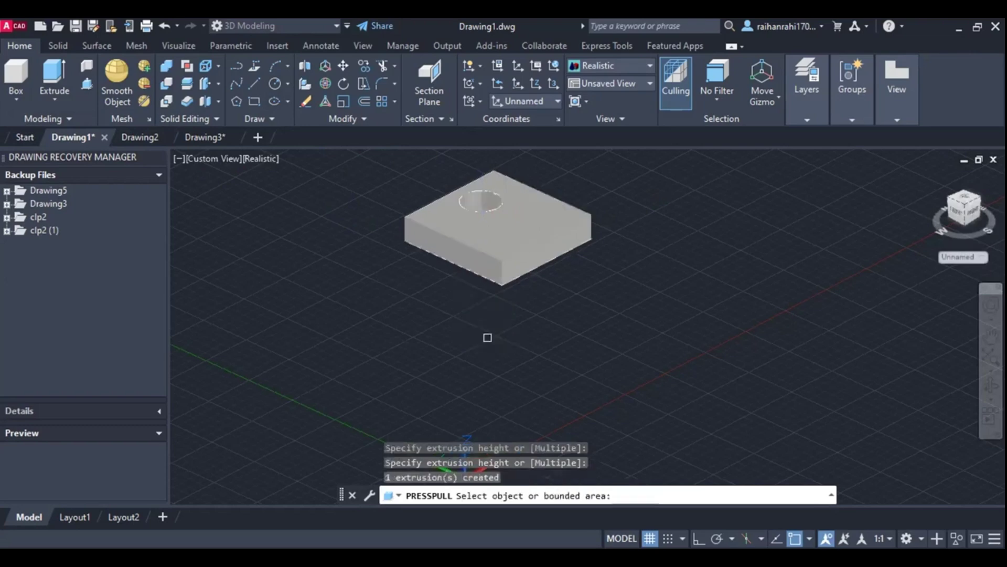
pyautogui.click(985, 389)
pyautogui.moveTo(695, 255); pyautogui.dragTo(680, 275)
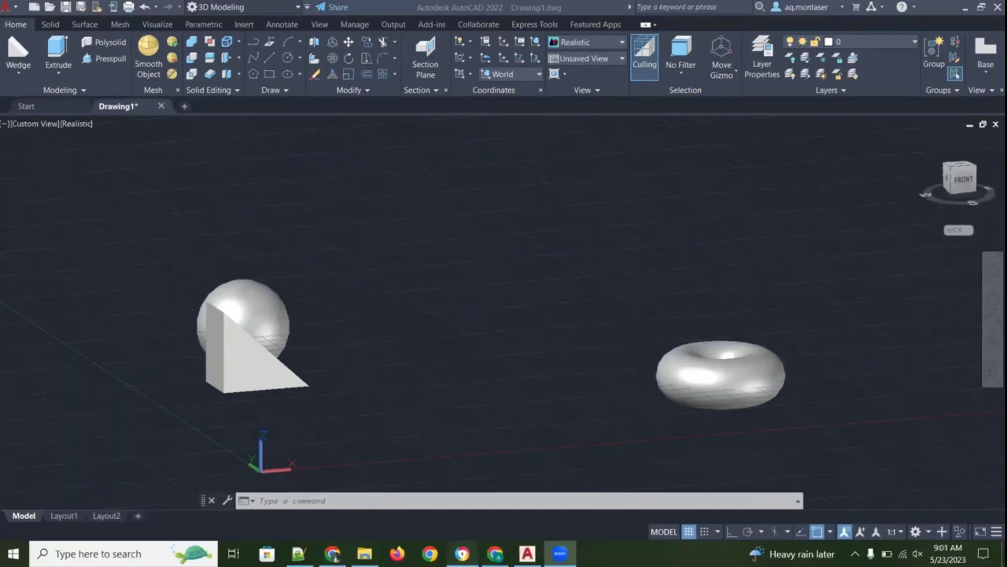
# Switch to the Engineering_Drawing_Lab_8 PDF in the browser and show exercise 2.2 Drawing-1 at 118% zoom
pyautogui.click(462, 554)
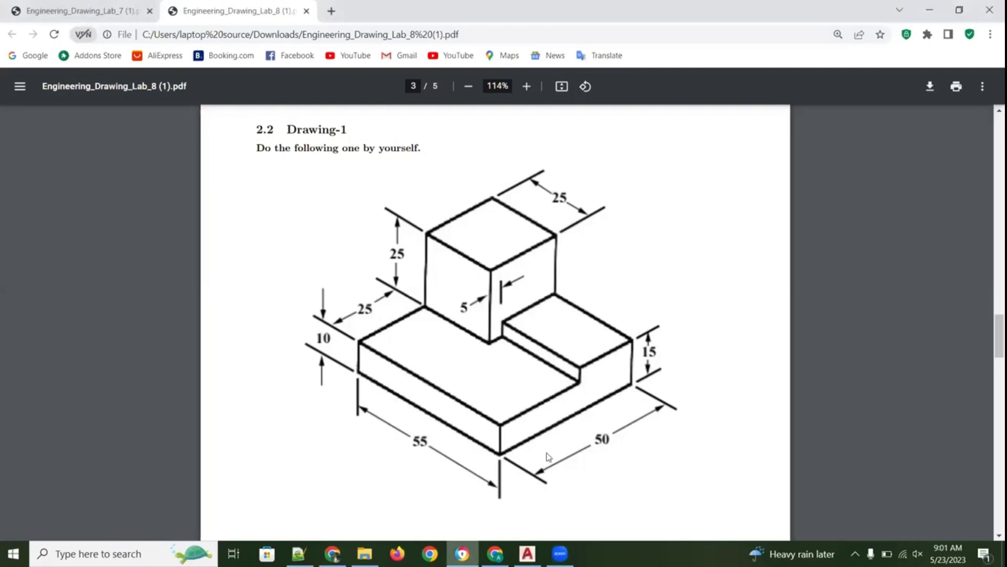
pyautogui.scroll(1, 548, 456)
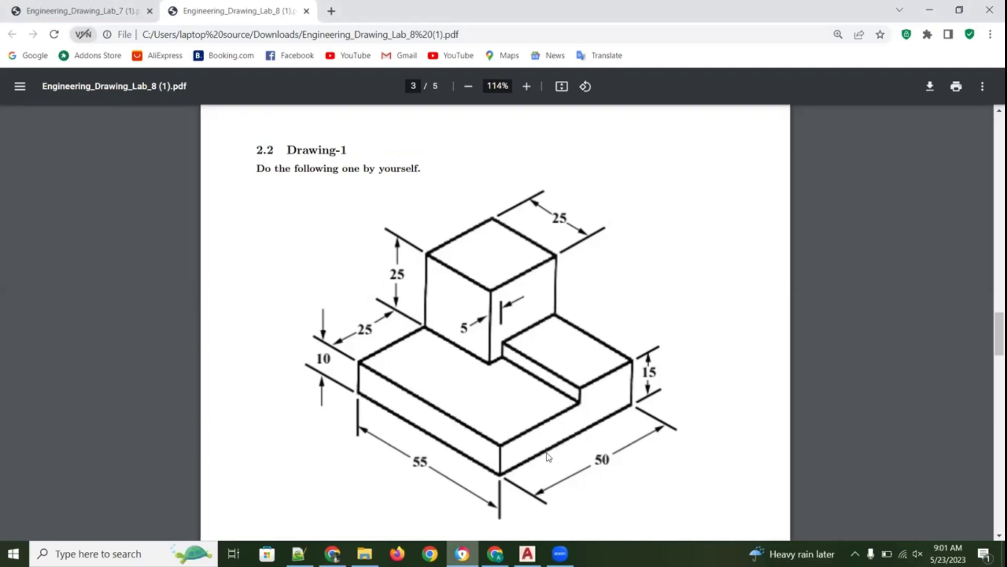
pyautogui.keyDown('ctrl'); pyautogui.scroll(2, 548, 457); pyautogui.keyUp('ctrl')
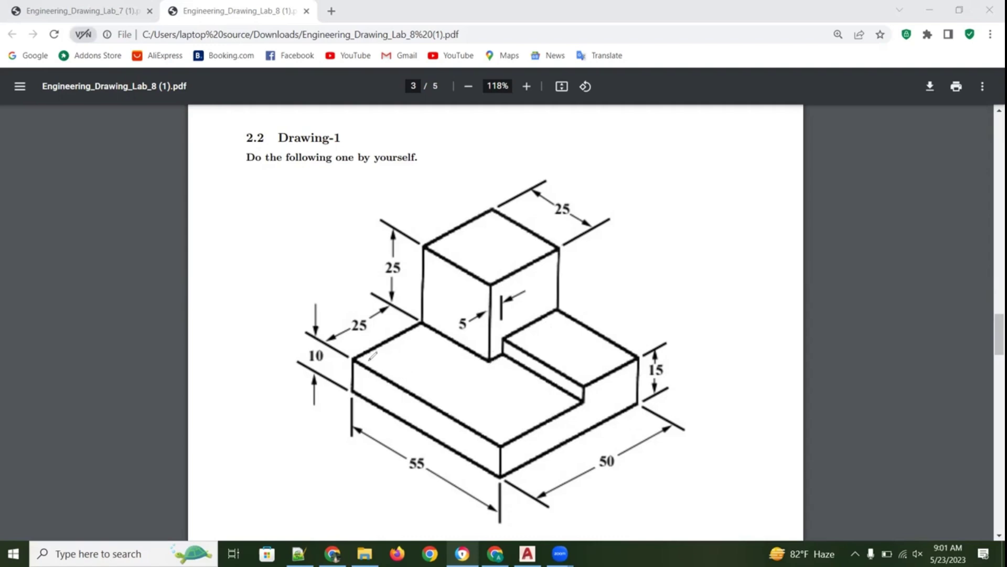
# Trace the base block's full outline in red and undo it, and mark the cube, the raised step and the base corners with short strokes
pyautogui.moveTo(361, 357)
pyautogui.mouseDown()
pyautogui.moveTo(501, 446)
pyautogui.moveTo(658, 342)
pyautogui.moveTo(510, 239)
pyautogui.moveTo(361, 357)
pyautogui.mouseUp()
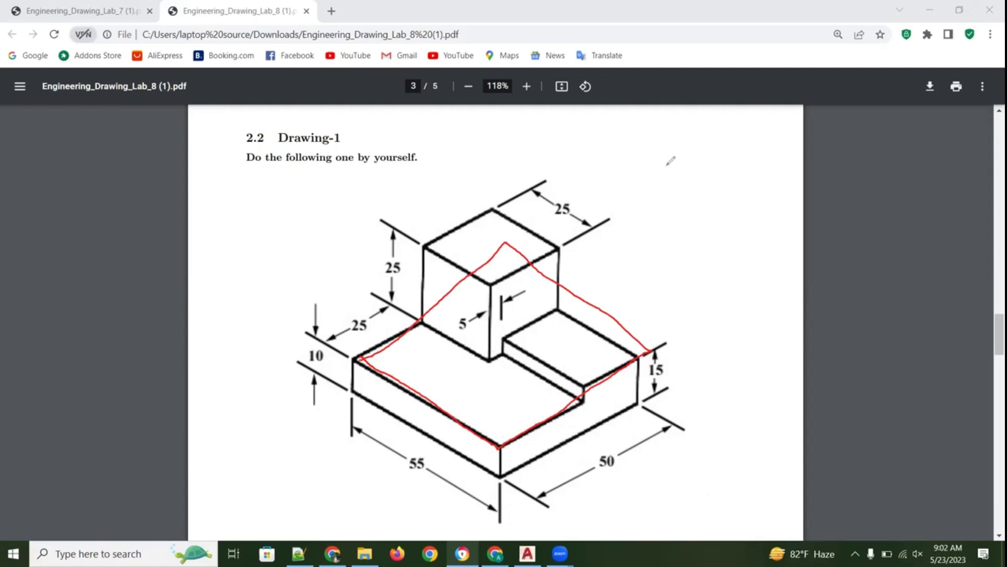
pyautogui.hotkey('ctrl', 'z')
pyautogui.moveTo(456, 282); pyautogui.dragTo(476, 249)
pyautogui.moveTo(537, 378); pyautogui.dragTo(545, 349)
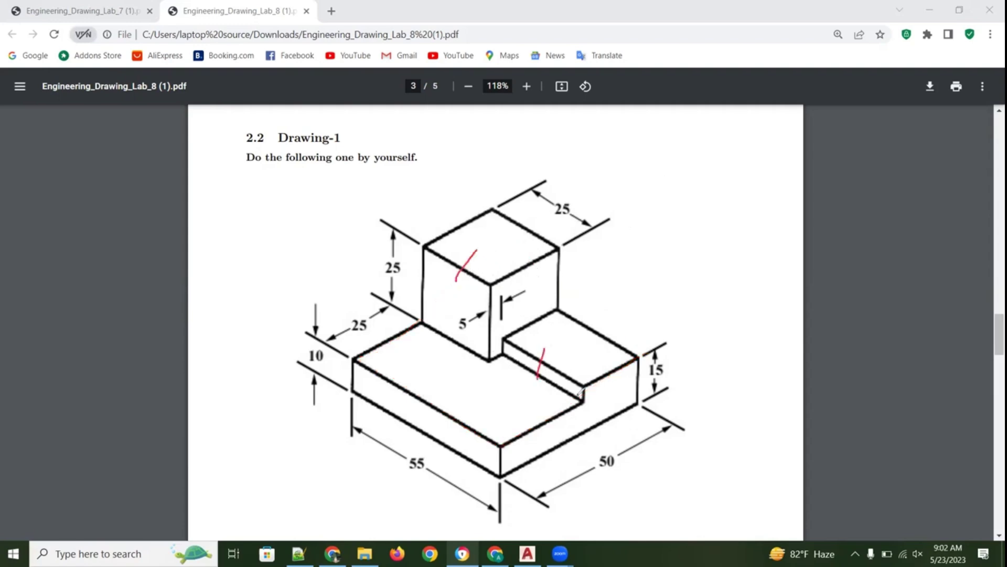
pyautogui.moveTo(459, 278); pyautogui.dragTo(478, 250)
pyautogui.moveTo(529, 379); pyautogui.dragTo(542, 350)
pyautogui.moveTo(495, 454); pyautogui.dragTo(501, 438)
pyautogui.moveTo(637, 363); pyautogui.dragTo(640, 346)
# Trace the cube's top face, its adjoining vertical edge and the raised step's top face in red, and clear all annotations
pyautogui.moveTo(422, 247)
pyautogui.mouseDown()
pyautogui.moveTo(491, 286)
pyautogui.moveTo(555, 243)
pyautogui.moveTo(498, 207)
pyautogui.moveTo(424, 244)
pyautogui.mouseUp()
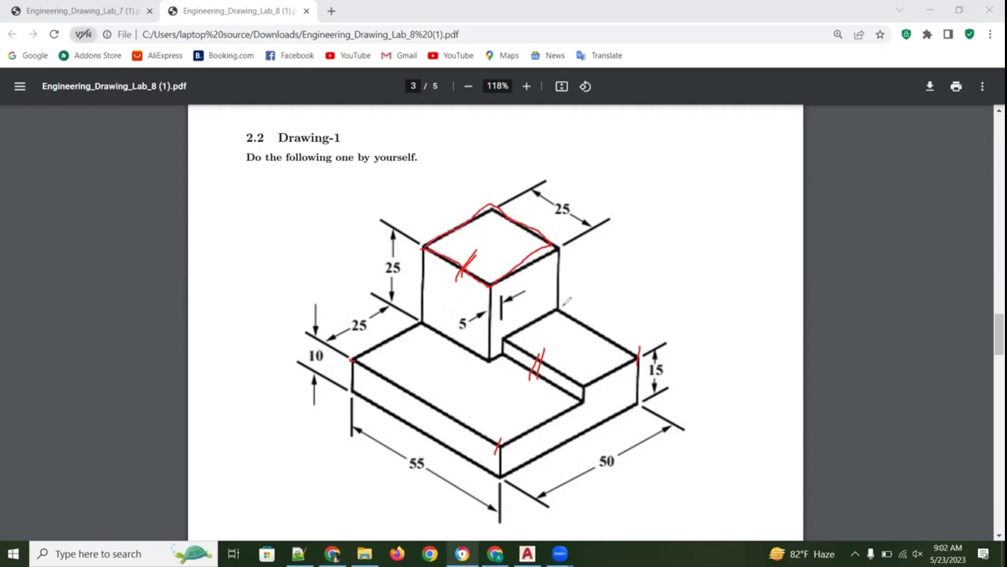
pyautogui.moveTo(558, 249)
pyautogui.mouseDown()
pyautogui.moveTo(557, 310)
pyautogui.moveTo(620, 361)
pyautogui.moveTo(574, 391)
pyautogui.moveTo(500, 334)
pyautogui.mouseUp()
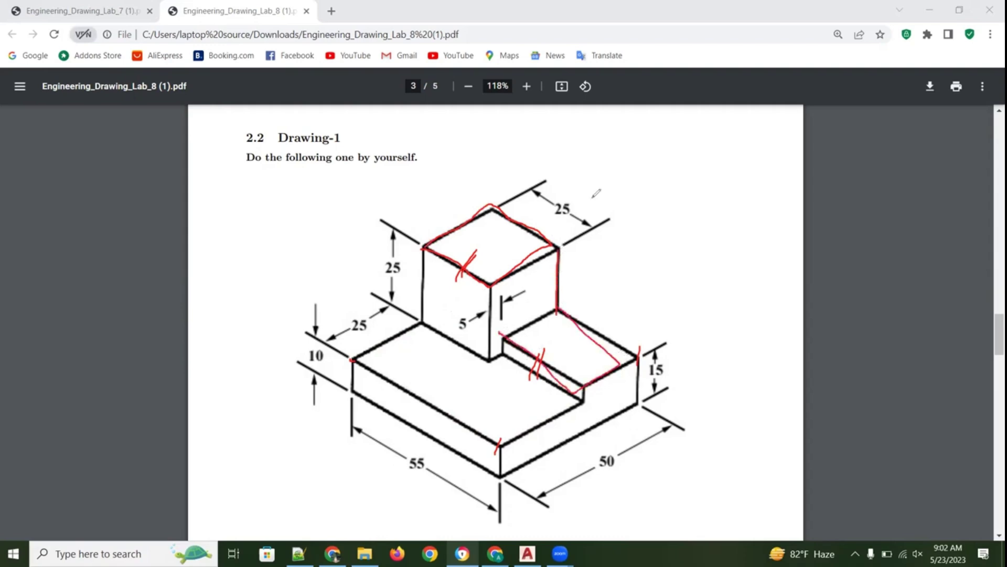
pyautogui.press('e')
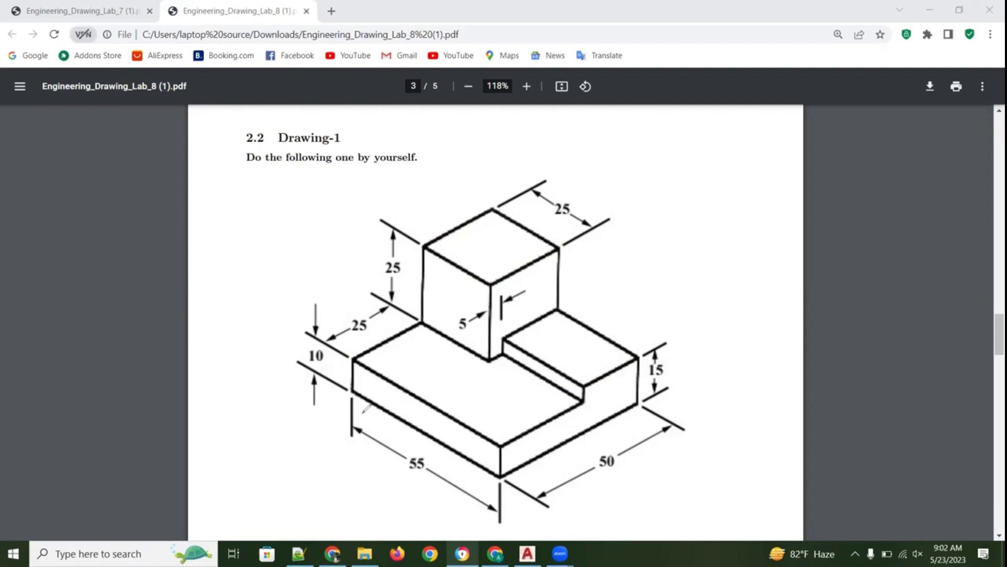
# Mark the base's 55 and 50 edges, its 10 height, and the cube's rear top edges and 25 height in red
pyautogui.moveTo(358, 410)
pyautogui.mouseDown()
pyautogui.moveTo(475, 479)
pyautogui.moveTo(636, 416)
pyautogui.mouseUp()
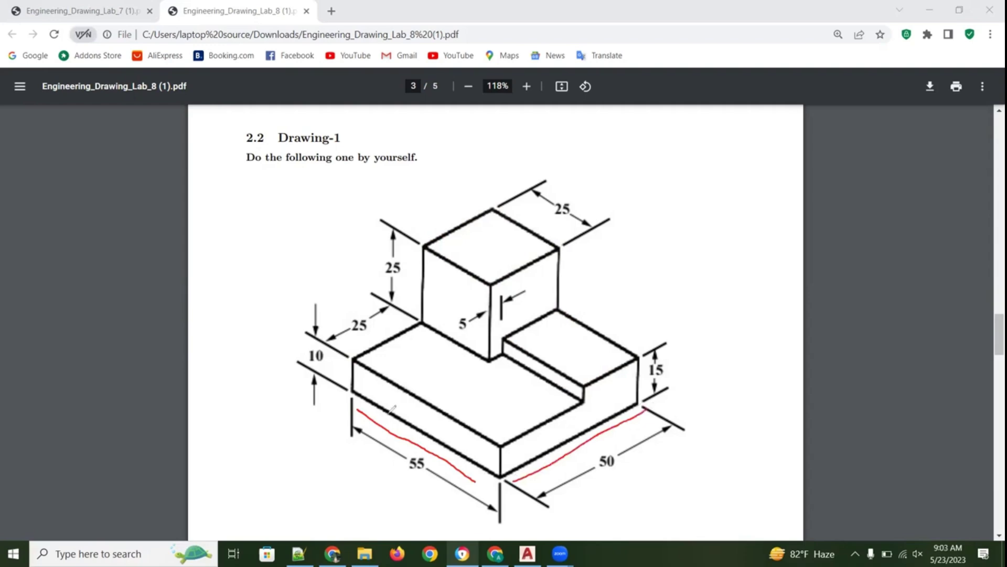
pyautogui.moveTo(353, 391); pyautogui.dragTo(354, 358)
pyautogui.moveTo(558, 252)
pyautogui.mouseDown()
pyautogui.moveTo(494, 207)
pyautogui.moveTo(474, 217)
pyautogui.moveTo(424, 246)
pyautogui.moveTo(410, 328)
pyautogui.mouseUp()
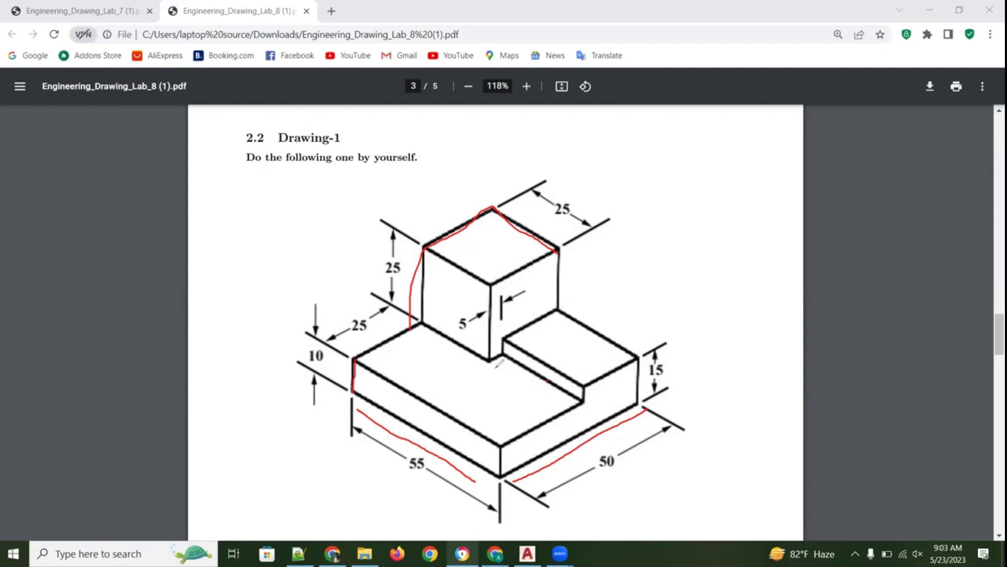
# Trace in red the raised step's seam with the cube, its 5 offset and lower edge, and the cube's bottom edge extended across the base
pyautogui.moveTo(494, 359); pyautogui.dragTo(564, 313)
pyautogui.moveTo(487, 340); pyautogui.dragTo(504, 340)
pyautogui.moveTo(502, 338); pyautogui.dragTo(560, 303)
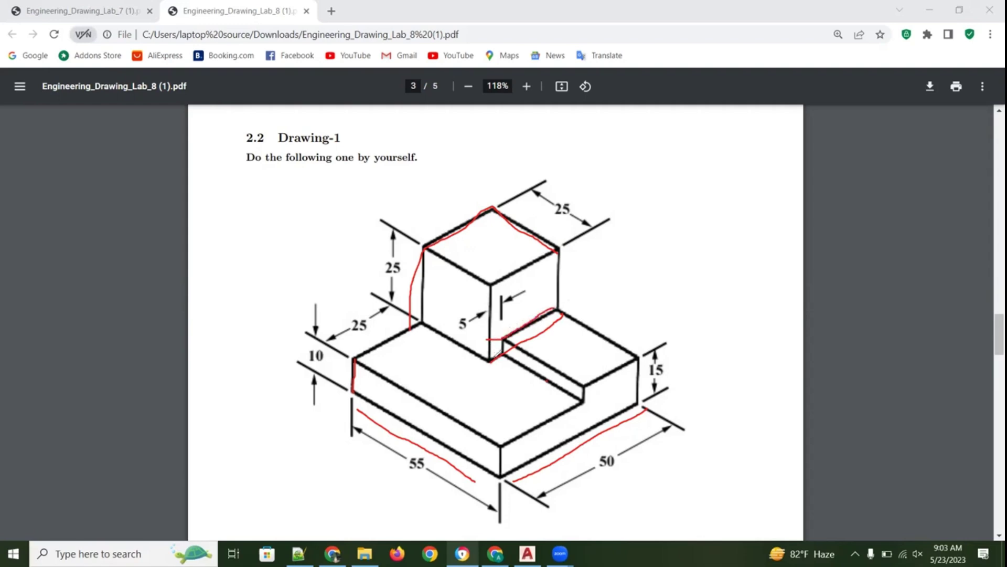
pyautogui.moveTo(501, 357); pyautogui.dragTo(576, 395)
pyautogui.moveTo(423, 323)
pyautogui.mouseDown()
pyautogui.moveTo(485, 351)
pyautogui.moveTo(553, 417)
pyautogui.mouseUp()
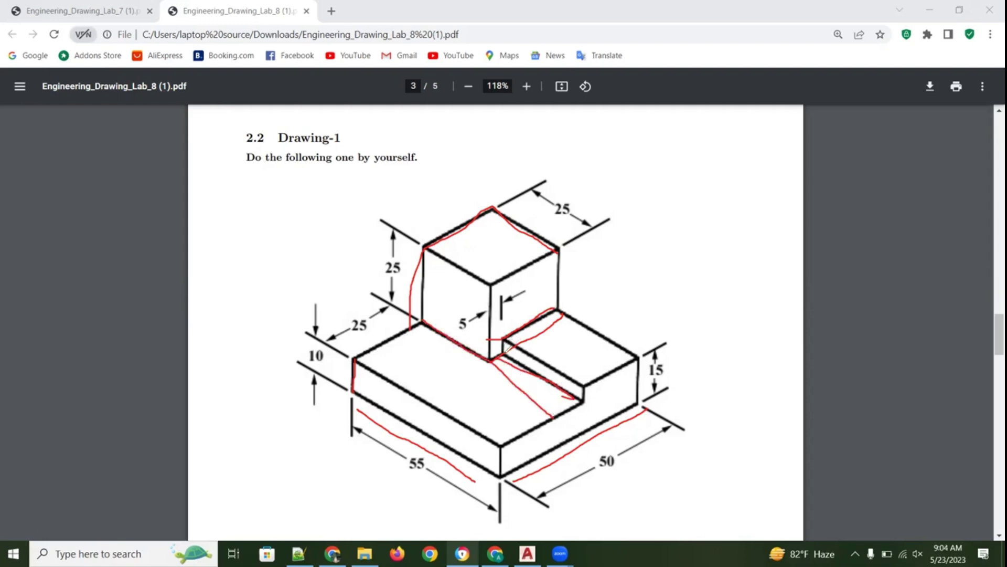
# Mark the line from the cube's front bottom corner across the base and the raised step's edges in red, and clear all annotations
pyautogui.moveTo(491, 360); pyautogui.dragTo(431, 406)
pyautogui.moveTo(536, 377); pyautogui.dragTo(579, 399)
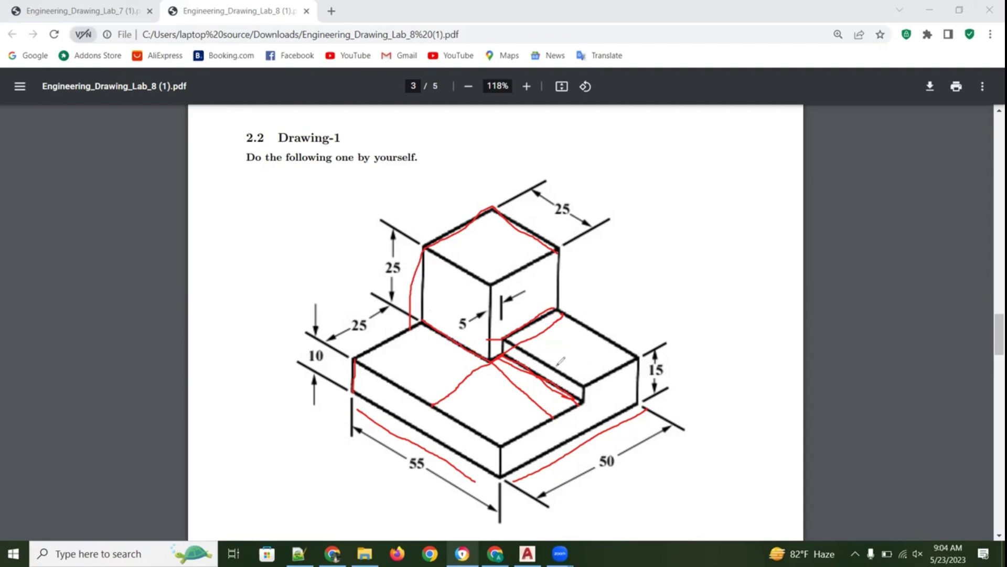
pyautogui.moveTo(556, 365); pyautogui.dragTo(591, 338)
pyautogui.press('e')
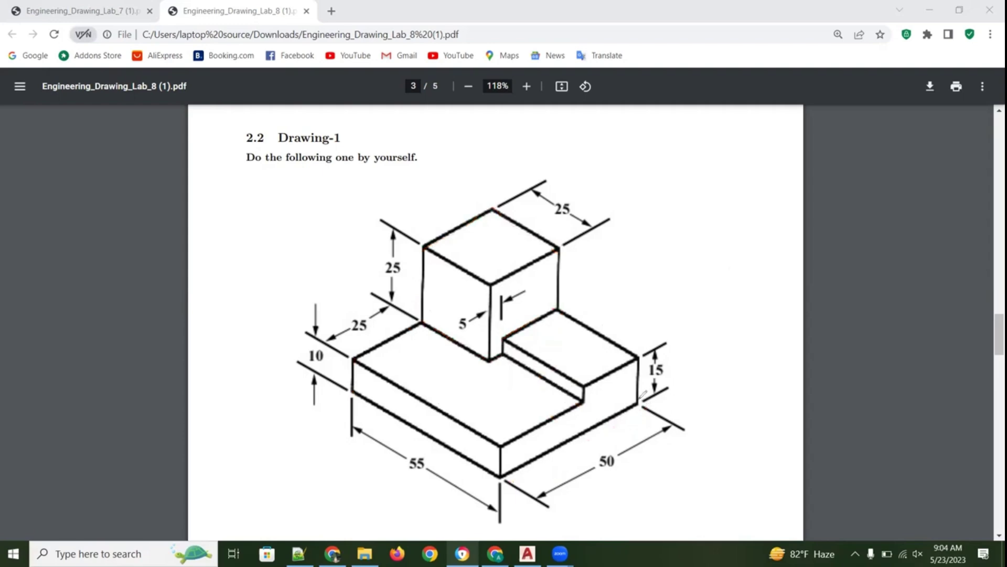
# Mark the raised step's 15 height, its front vertical edge and the base's top level in red, and undo these strokes
pyautogui.moveTo(638, 406); pyautogui.dragTo(638, 358)
pyautogui.moveTo(583, 388); pyautogui.dragTo(583, 434)
pyautogui.moveTo(582, 401); pyautogui.dragTo(637, 376)
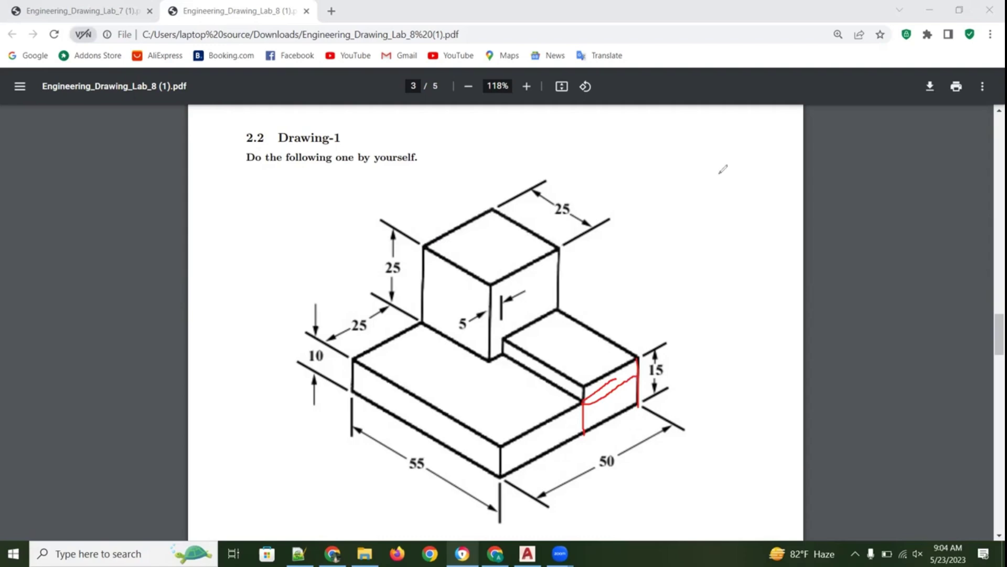
pyautogui.hotkey('ctrl', 'z')
pyautogui.hotkey('ctrl', 'z')
pyautogui.hotkey('ctrl', 'z')
pyautogui.hotkey('ctrl', 'z')
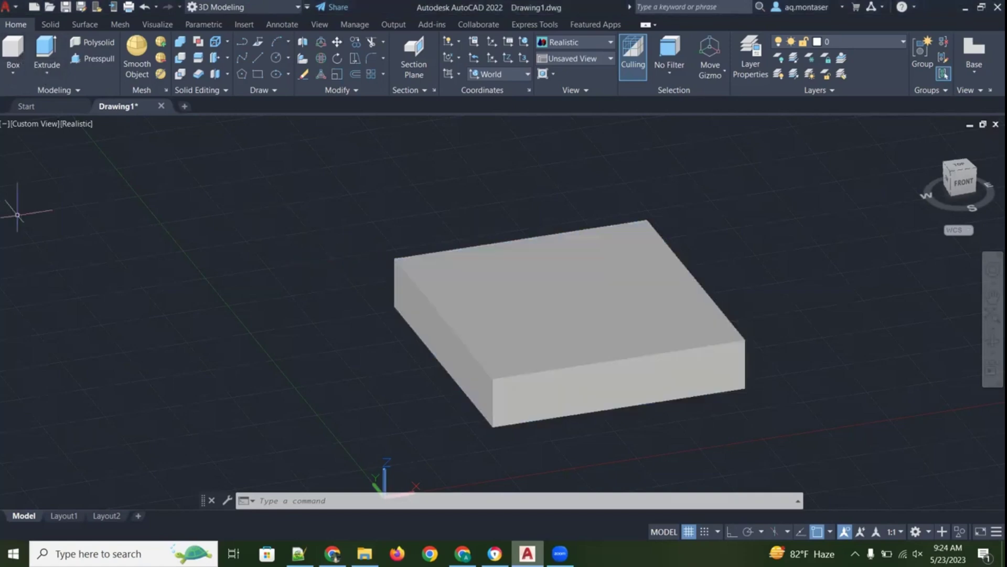
# Create a 25 × 25 × 25 box on the base block's top face, starting from its rear corner
pyautogui.click(13, 48)
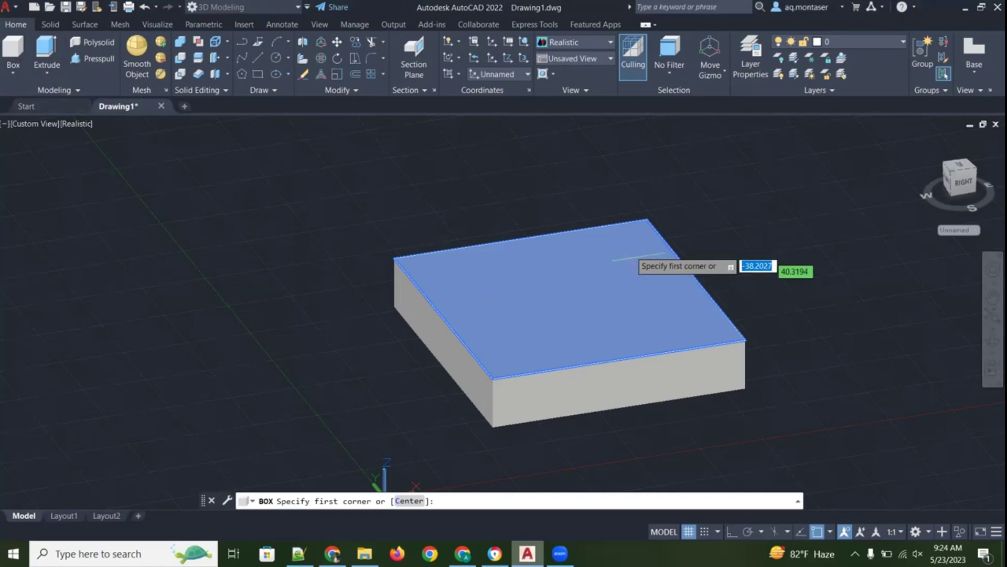
pyautogui.click(646, 220)
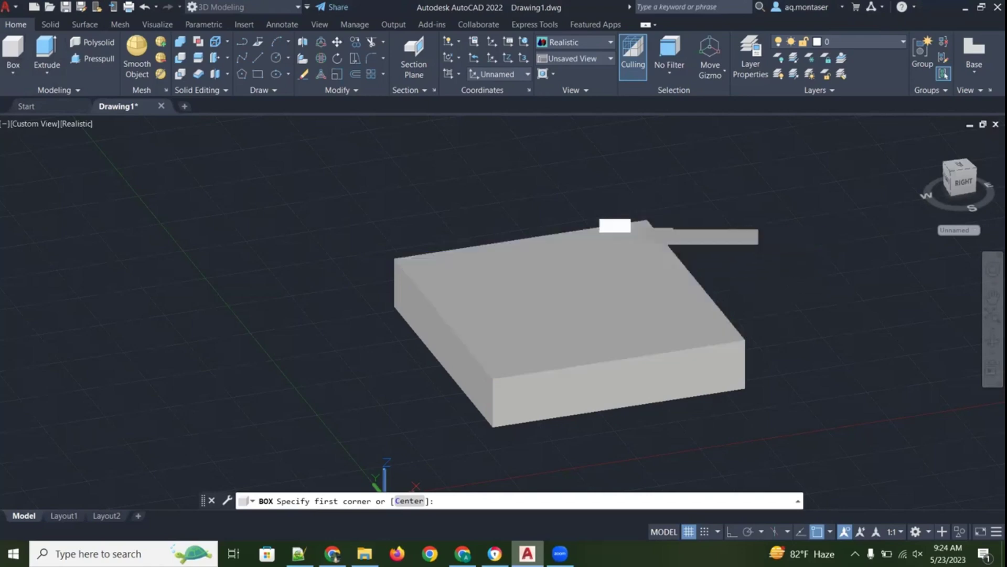
pyautogui.write('25')
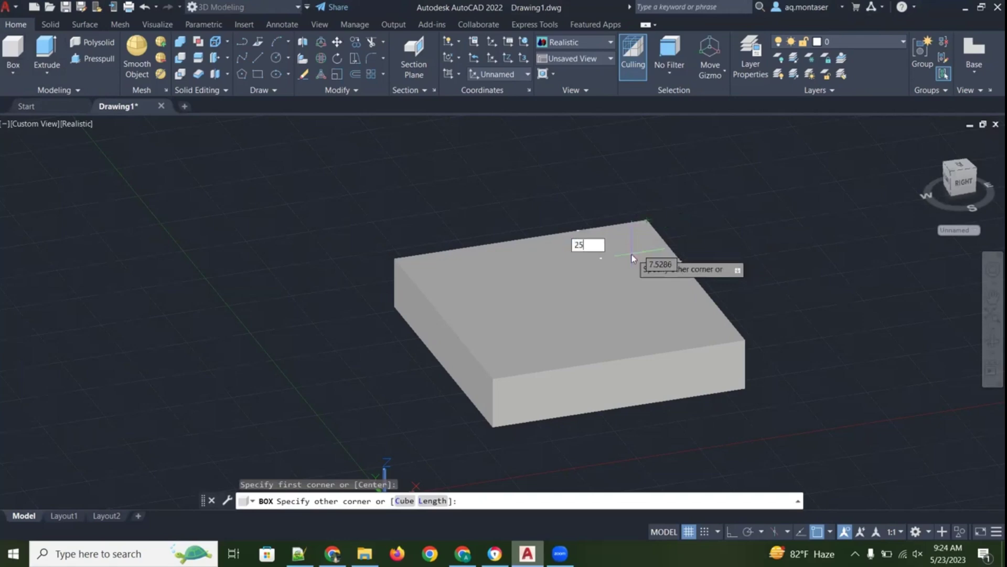
pyautogui.press('Tab')
pyautogui.write('25')
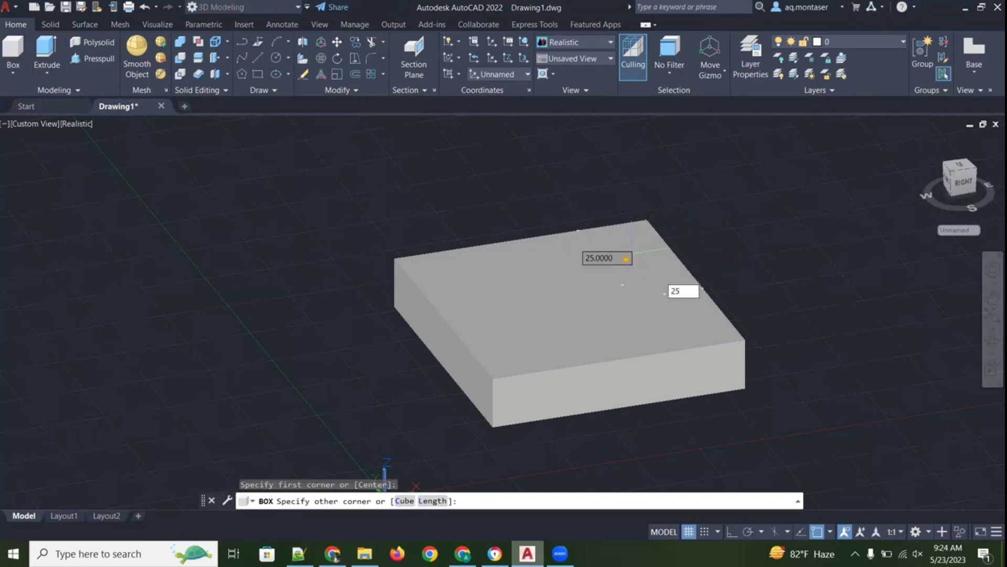
pyautogui.press('Return')
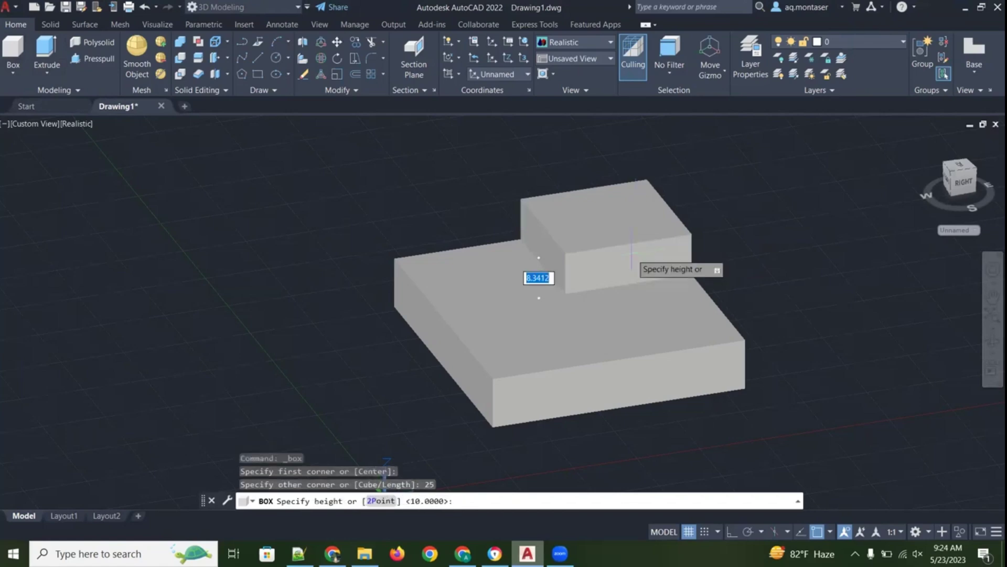
pyautogui.write('25')
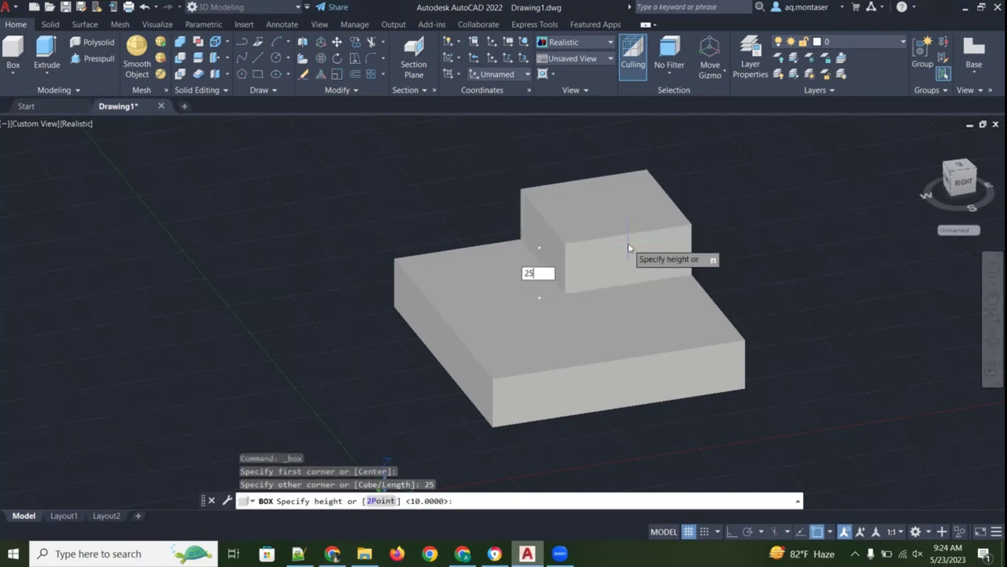
pyautogui.press('Return')
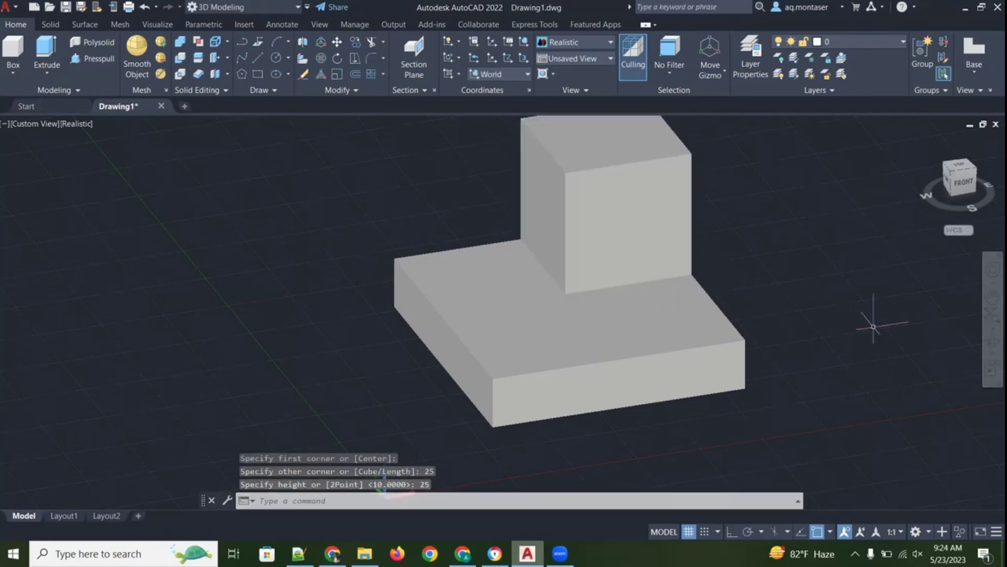
# Examine the base and cube from an angle showing their left and front faces, and check the view's projection options
pyautogui.click(990, 297)
pyautogui.moveTo(870, 286); pyautogui.dragTo(869, 343)
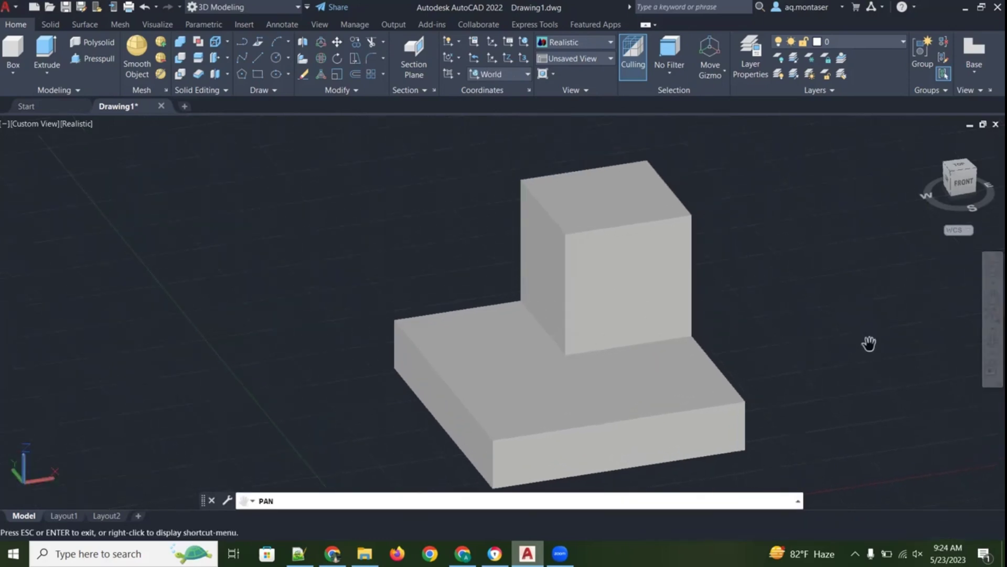
pyautogui.press('Escape')
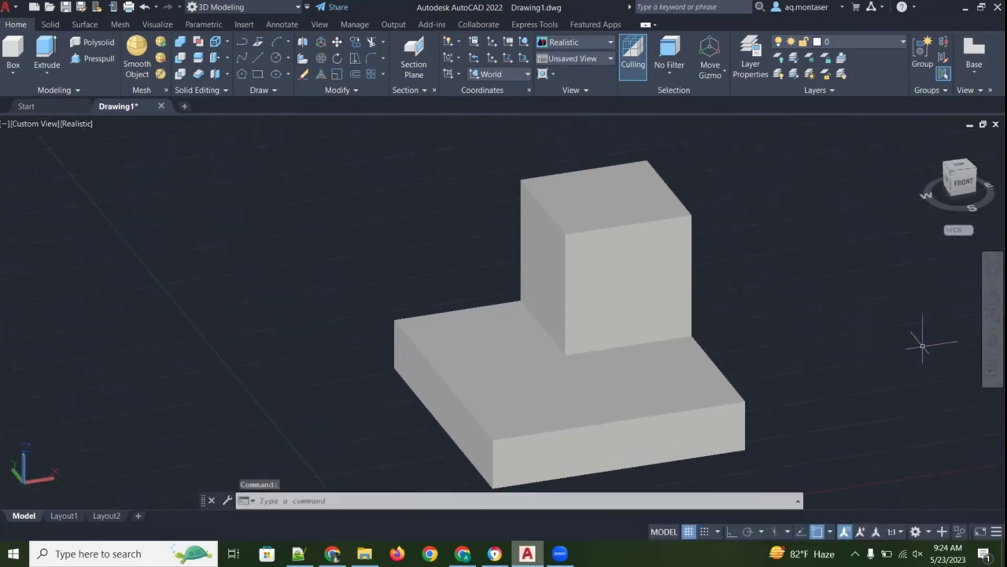
pyautogui.click(991, 350)
pyautogui.moveTo(814, 383); pyautogui.dragTo(854, 381)
pyautogui.press('Escape')
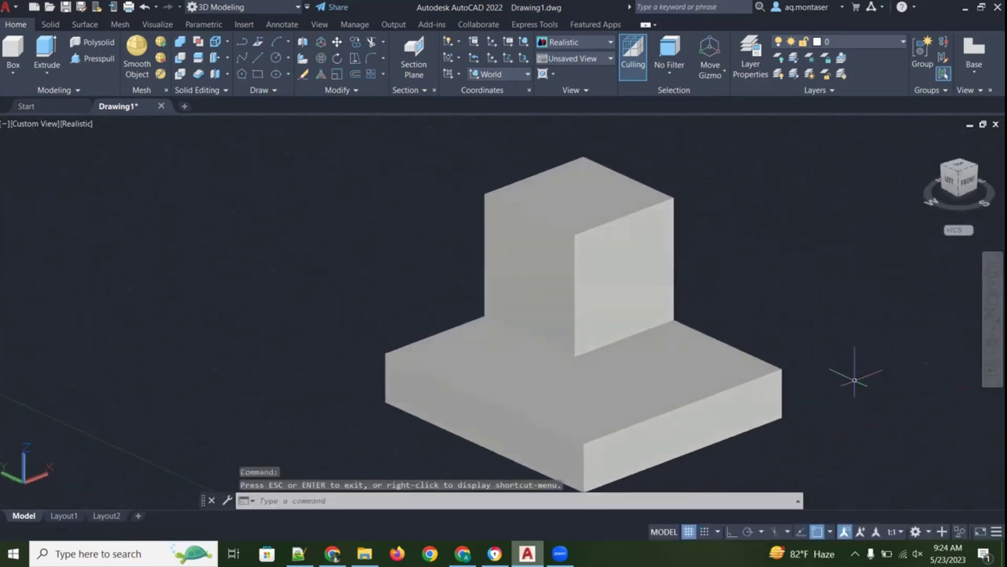
pyautogui.rightClick(956, 168)
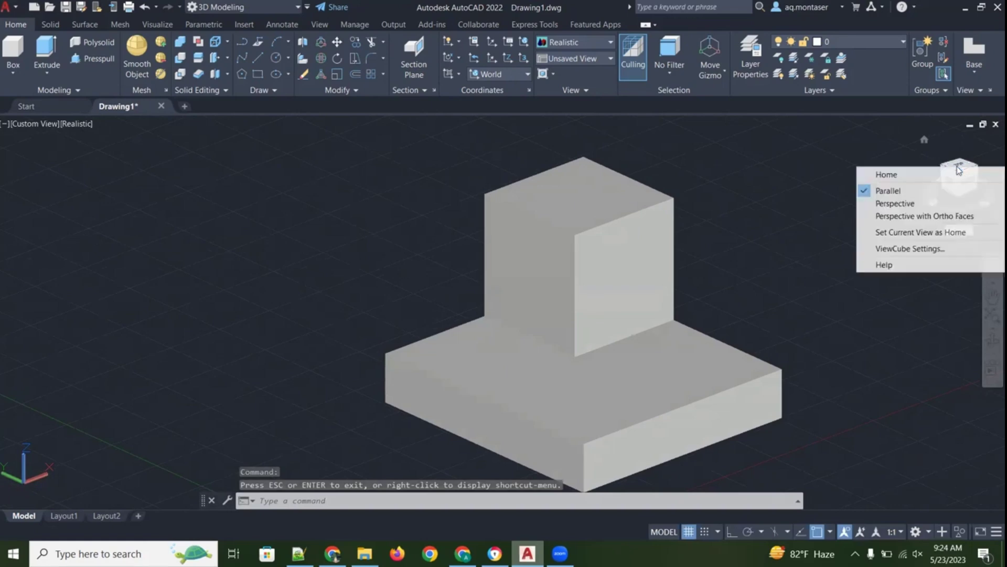
pyautogui.click(839, 215)
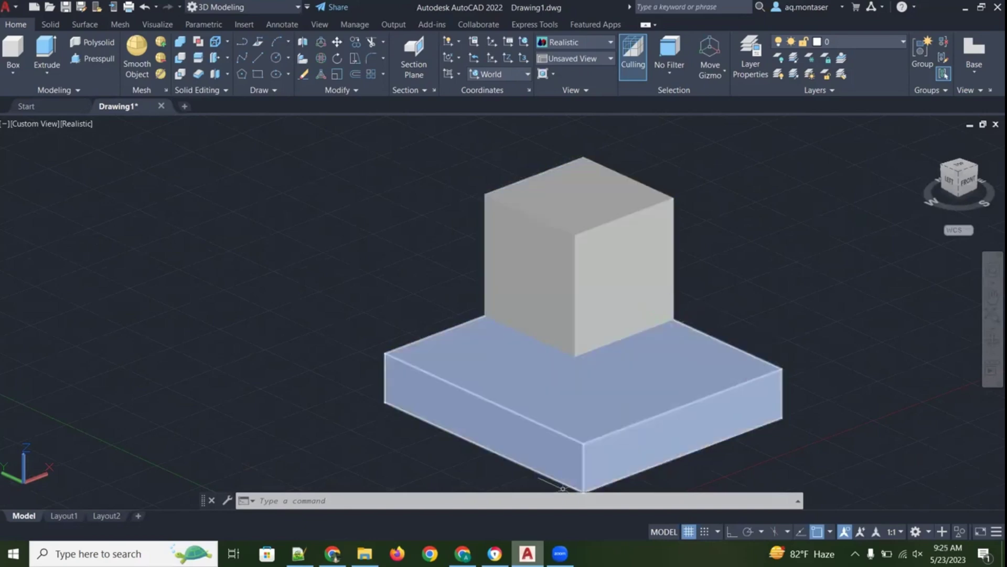
# Check Drawing-1 in the PDF and add a 20 × 30 × 5 box on the base's top face, starting at the cube's rear bottom corner
pyautogui.click(495, 554)
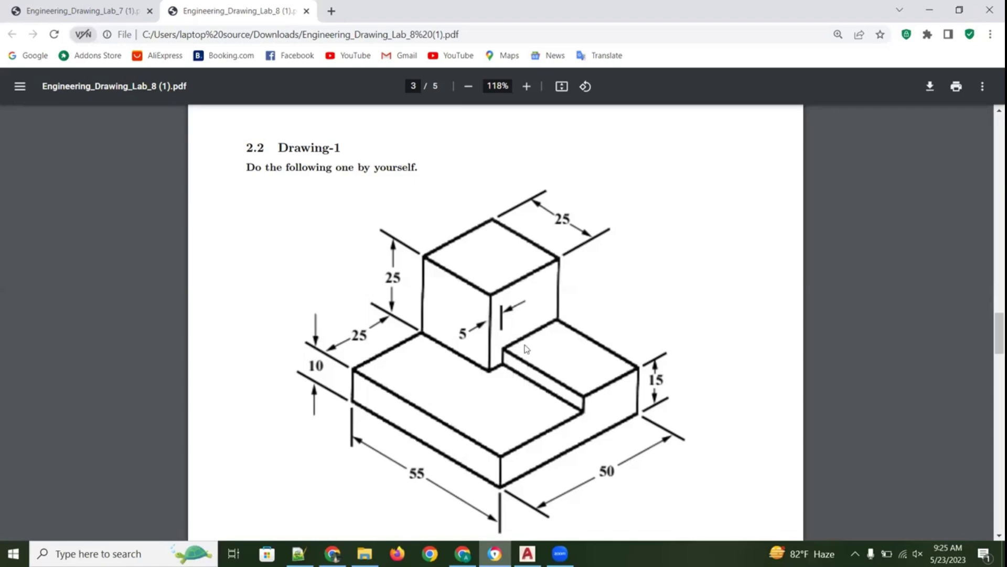
pyautogui.click(528, 554)
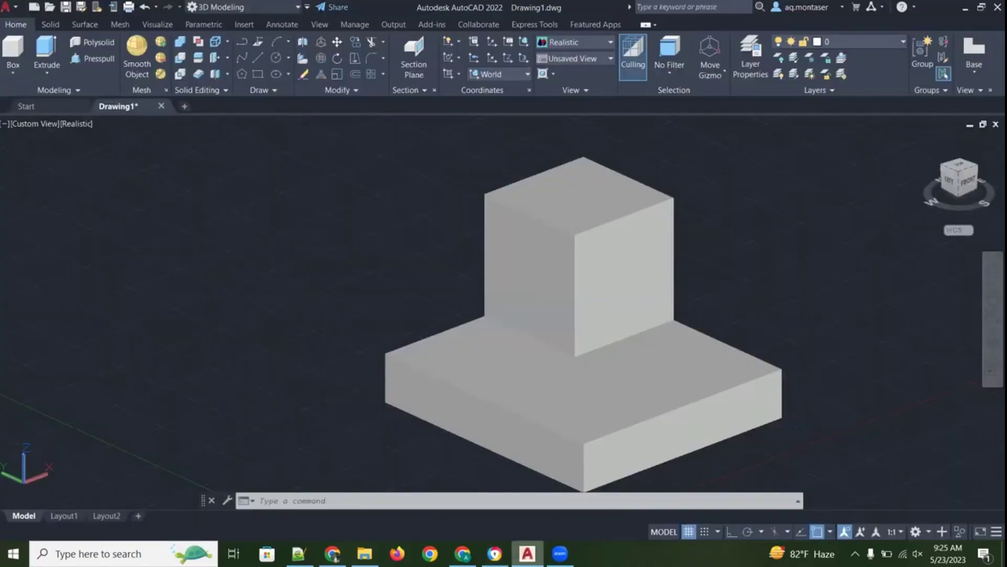
pyautogui.click(11, 62)
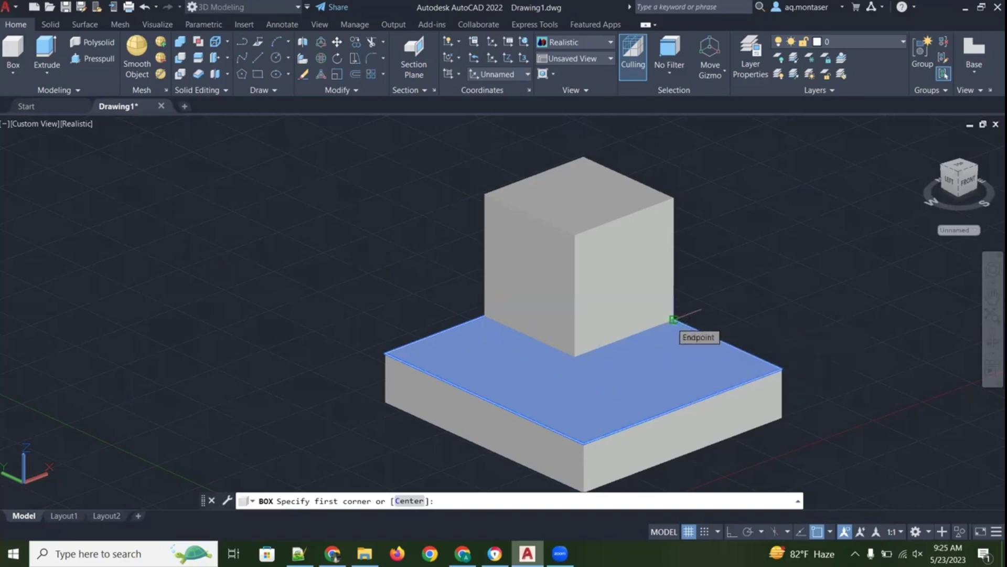
pyautogui.click(673, 319)
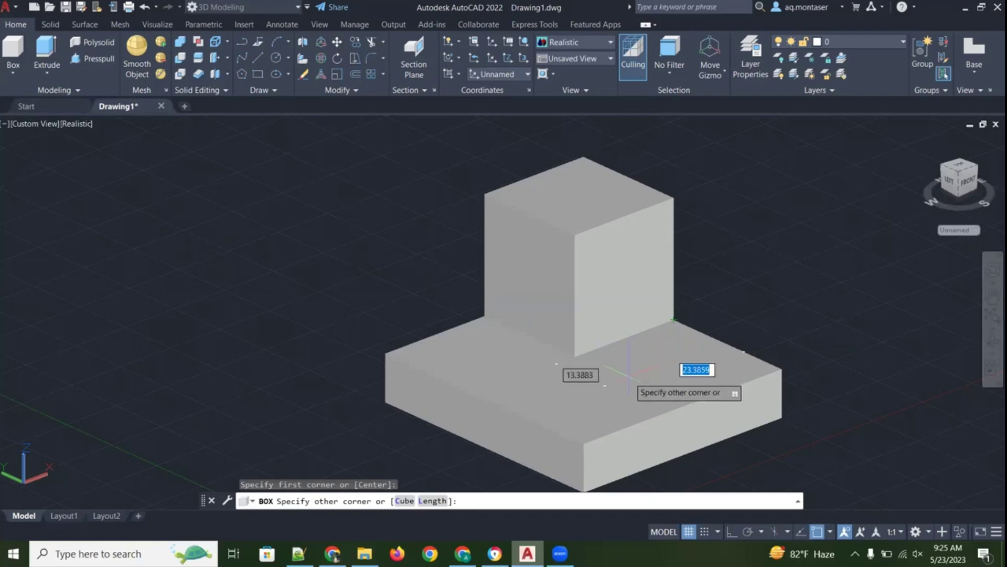
pyautogui.write('20')
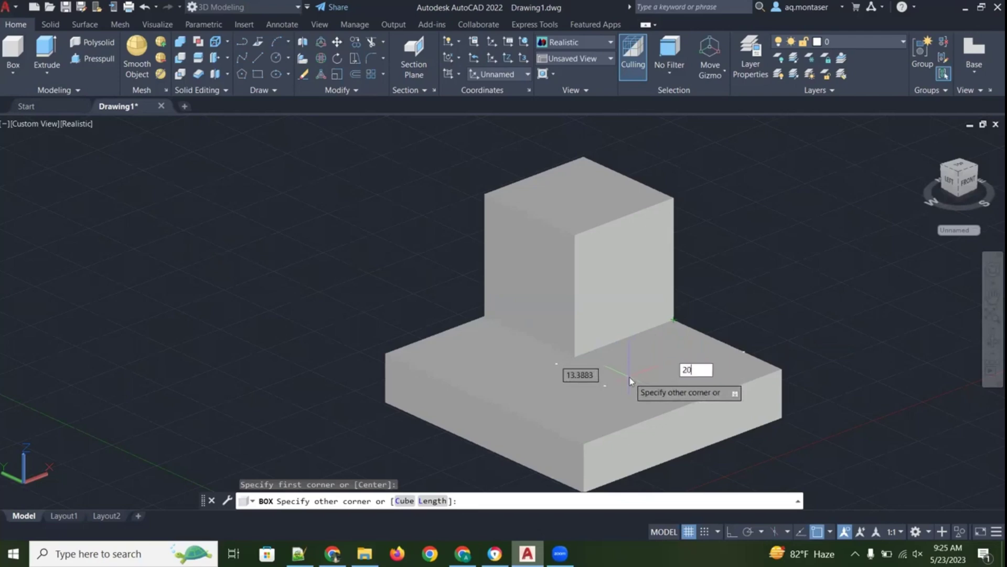
pyautogui.press('Tab')
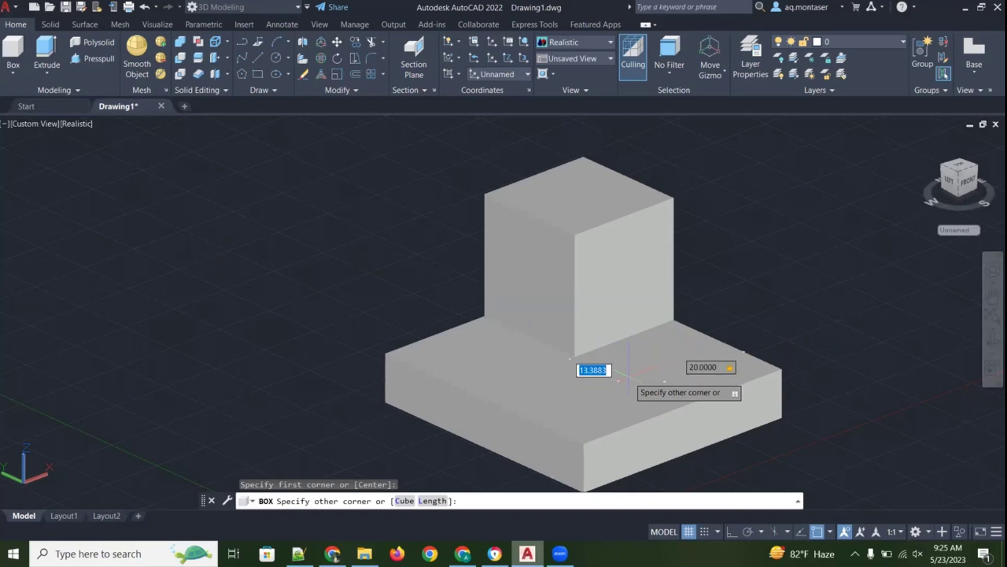
pyautogui.write('30')
pyautogui.press('Return')
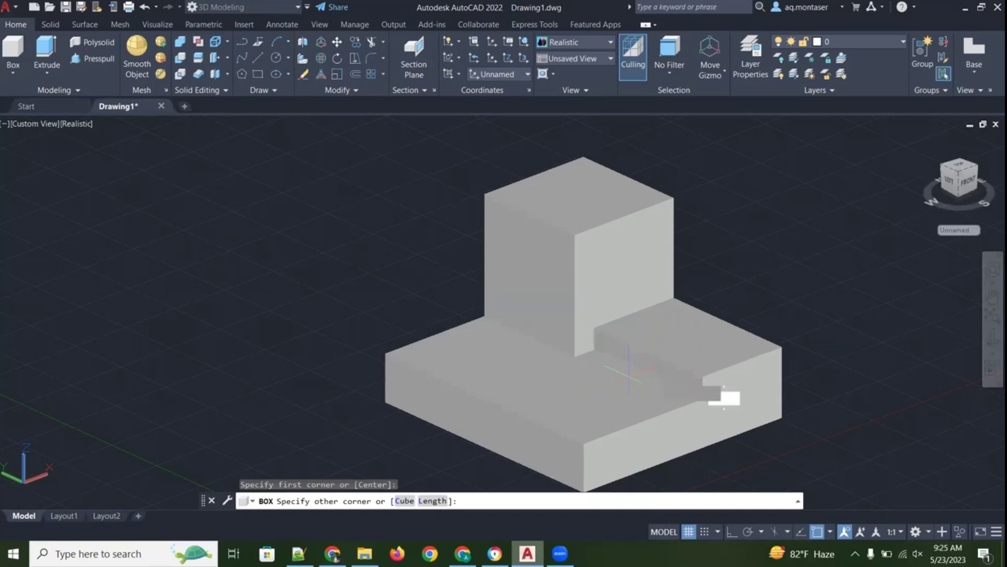
pyautogui.write('5')
pyautogui.press('Return')
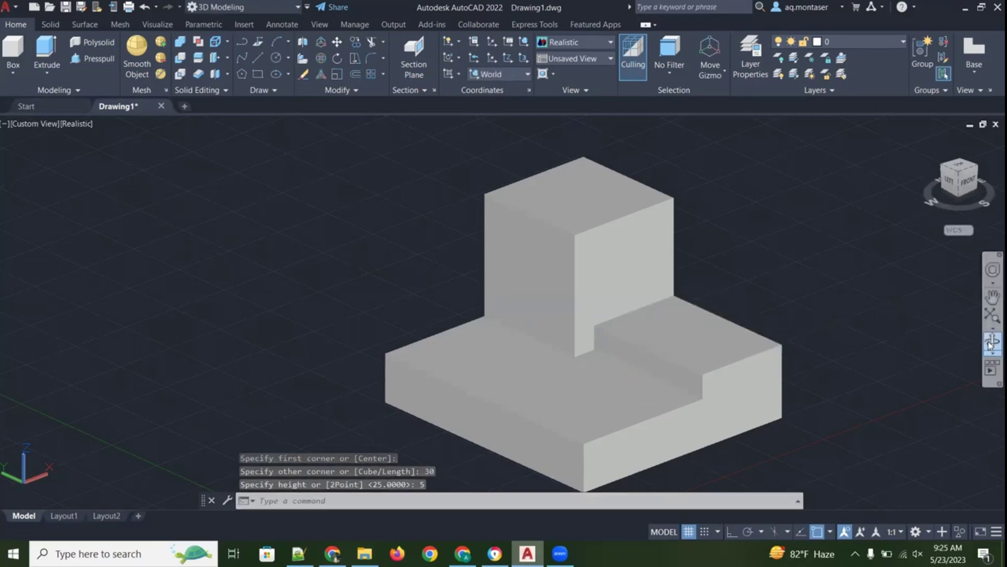
# Orbit the stepped block to show more of its left faces and view it in the Wireframe and 2D Wireframe visual styles
pyautogui.click(993, 343)
pyautogui.moveTo(873, 344)
pyautogui.mouseDown()
pyautogui.moveTo(900, 332)
pyautogui.moveTo(902, 308)
pyautogui.moveTo(893, 360)
pyautogui.moveTo(829, 375)
pyautogui.moveTo(795, 324)
pyautogui.moveTo(858, 368)
pyautogui.moveTo(877, 353)
pyautogui.mouseUp()
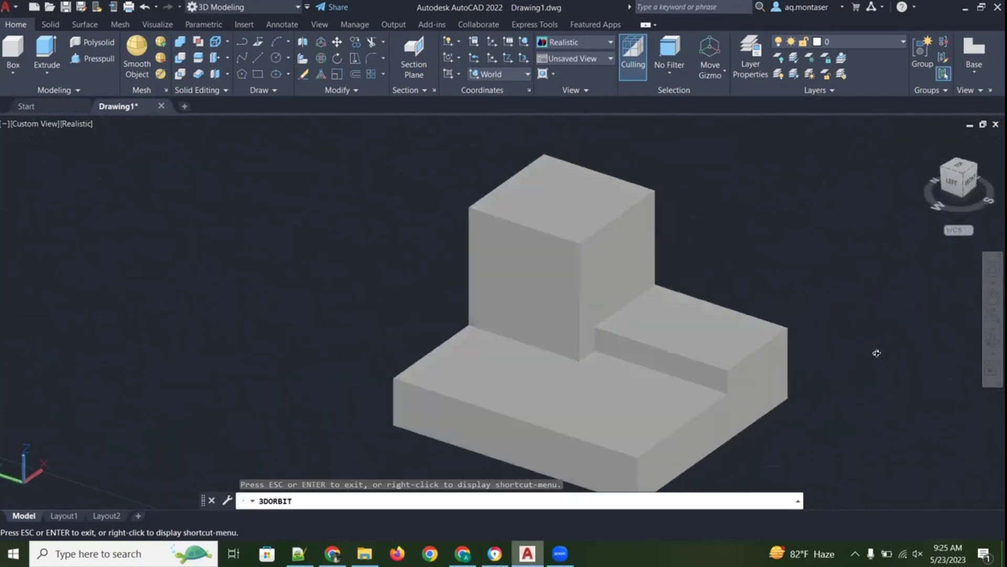
pyautogui.press('Escape')
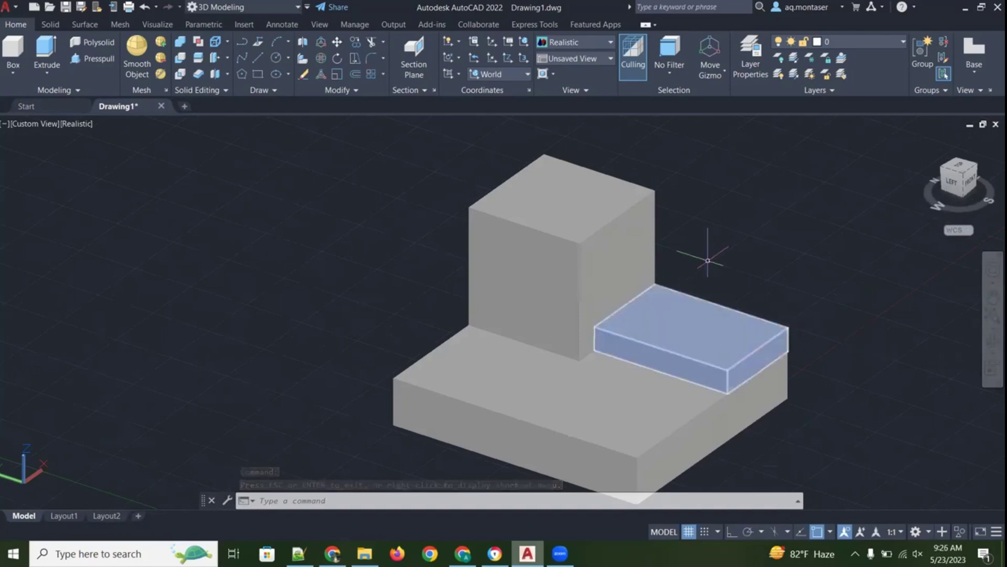
pyautogui.click(607, 43)
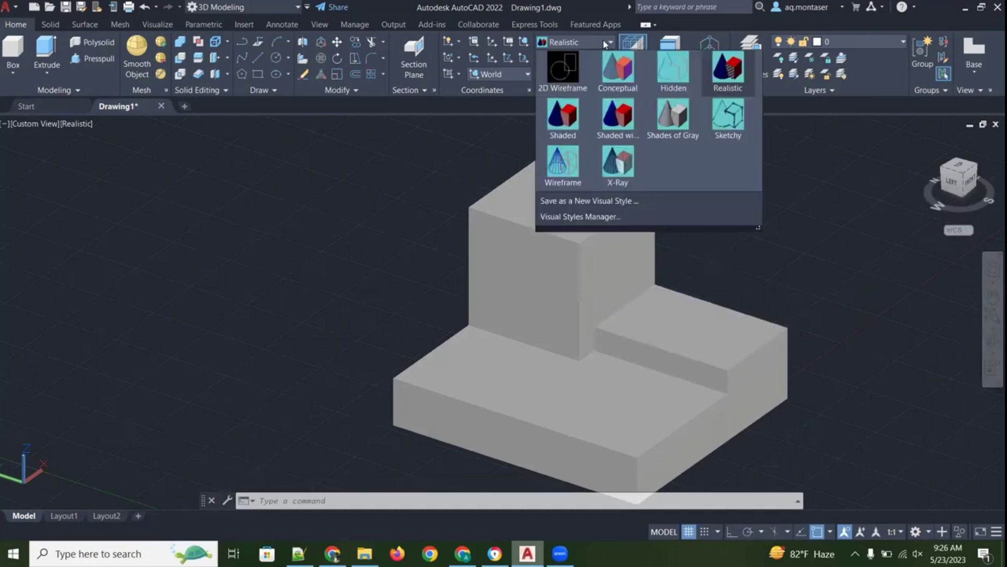
pyautogui.click(564, 176)
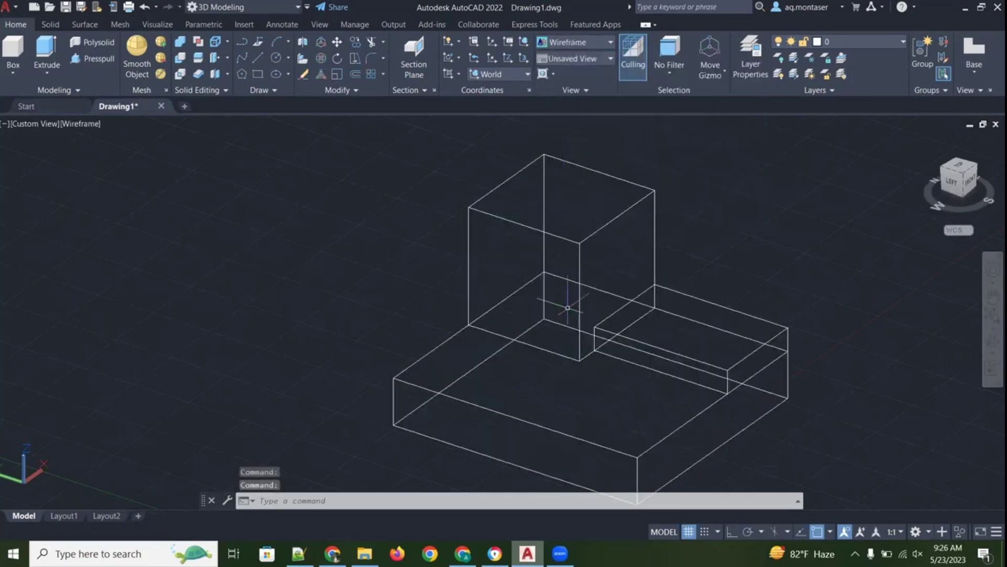
pyautogui.click(590, 43)
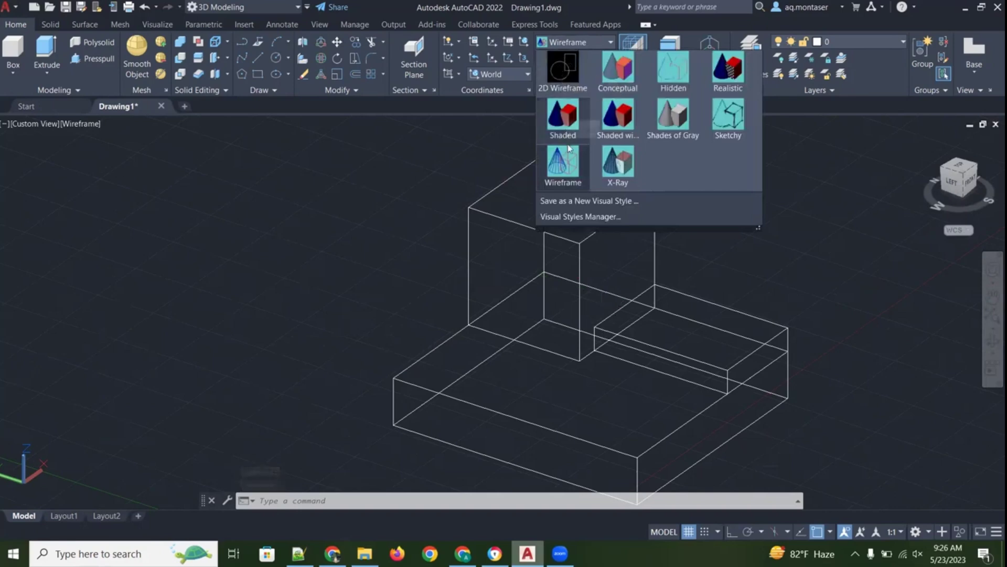
pyautogui.click(568, 71)
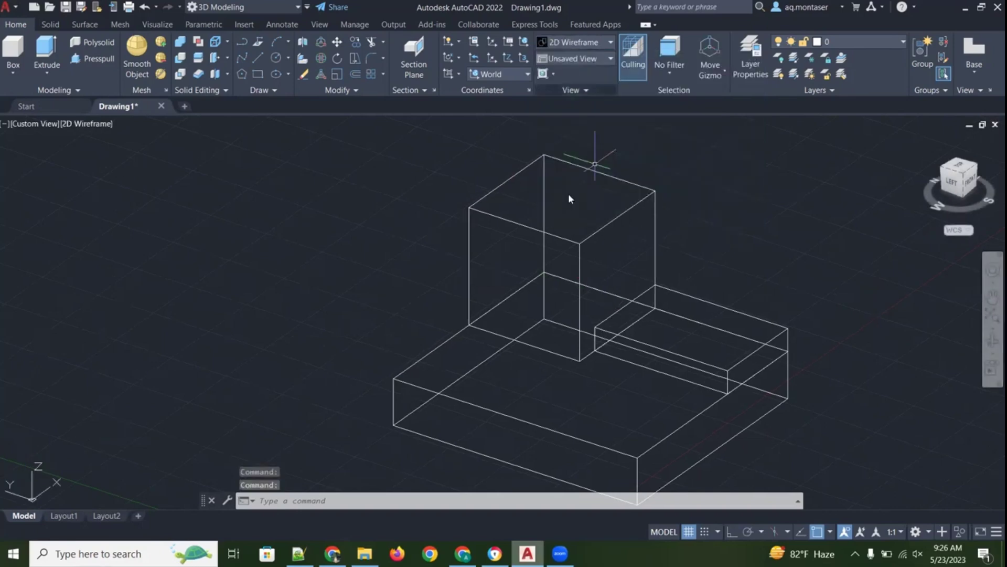
# View the stepped block in the Conceptual visual style and in the Hidden visual style
pyautogui.click(590, 42)
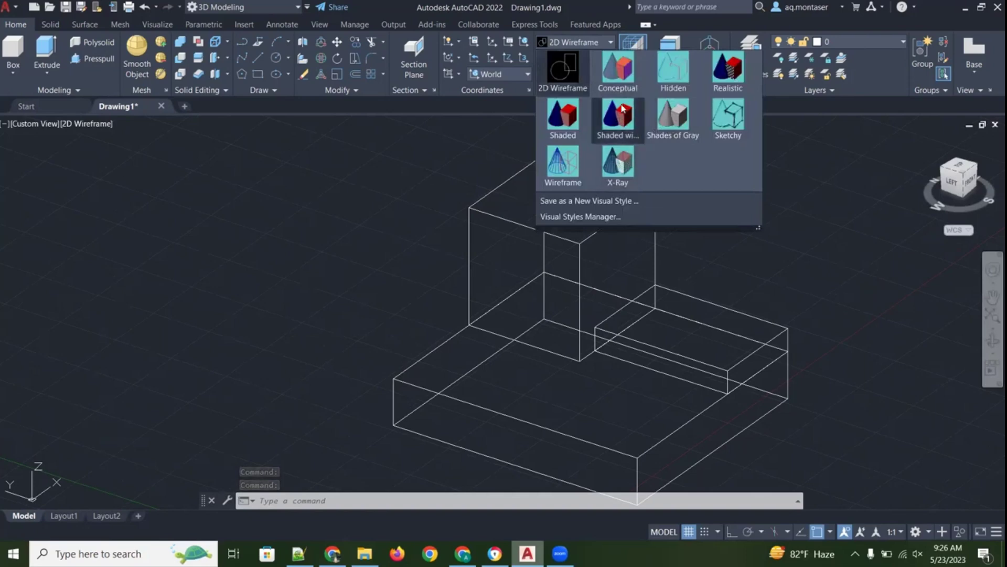
pyautogui.press('Escape')
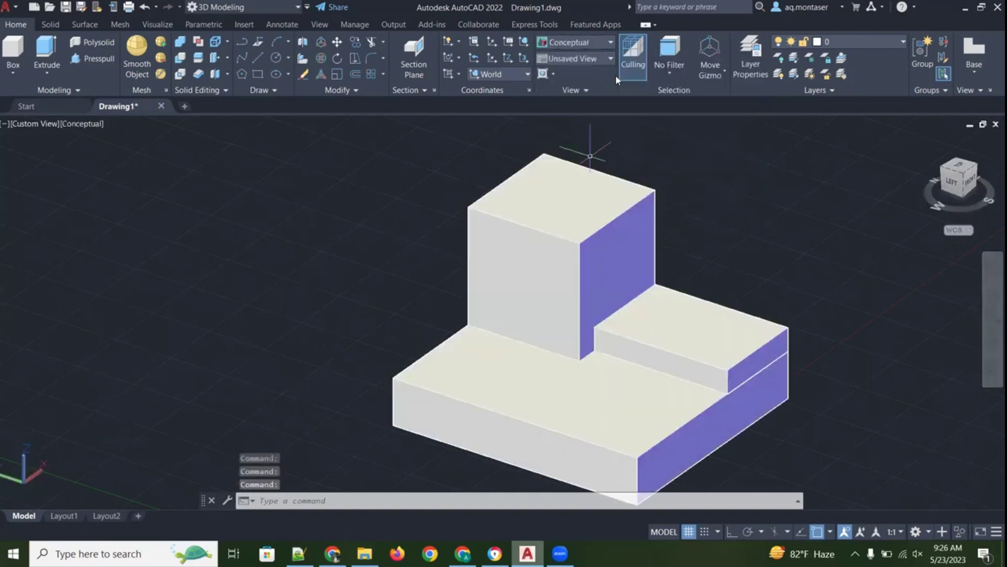
pyautogui.click(596, 47)
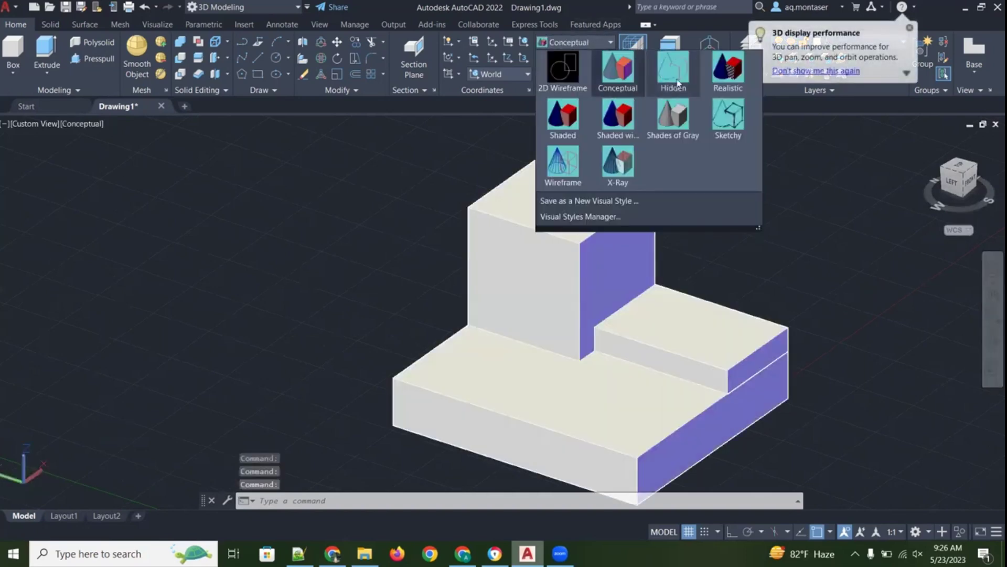
pyautogui.click(679, 78)
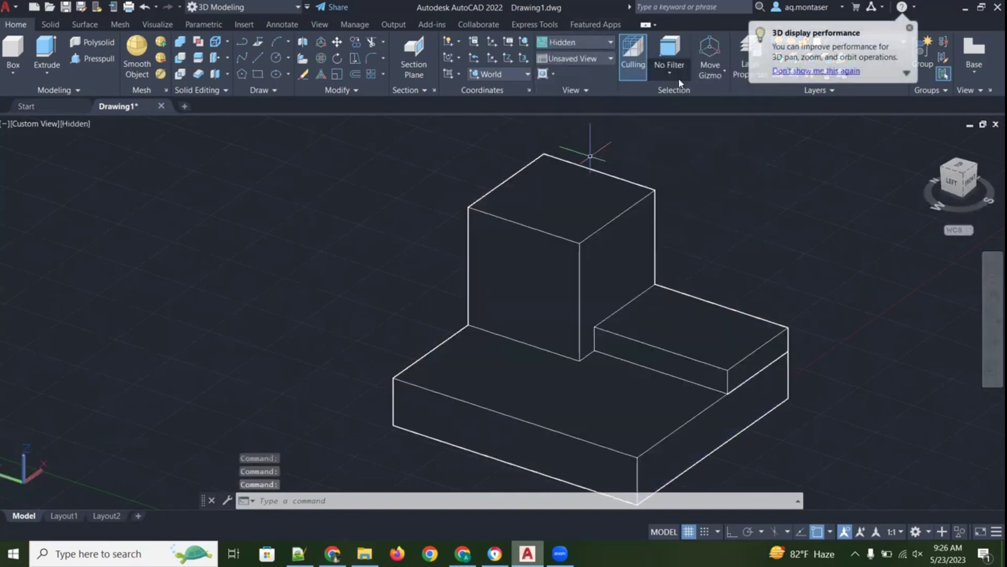
# View the stepped block in the Shades of Gray and X-Ray visual styles
pyautogui.click(603, 41)
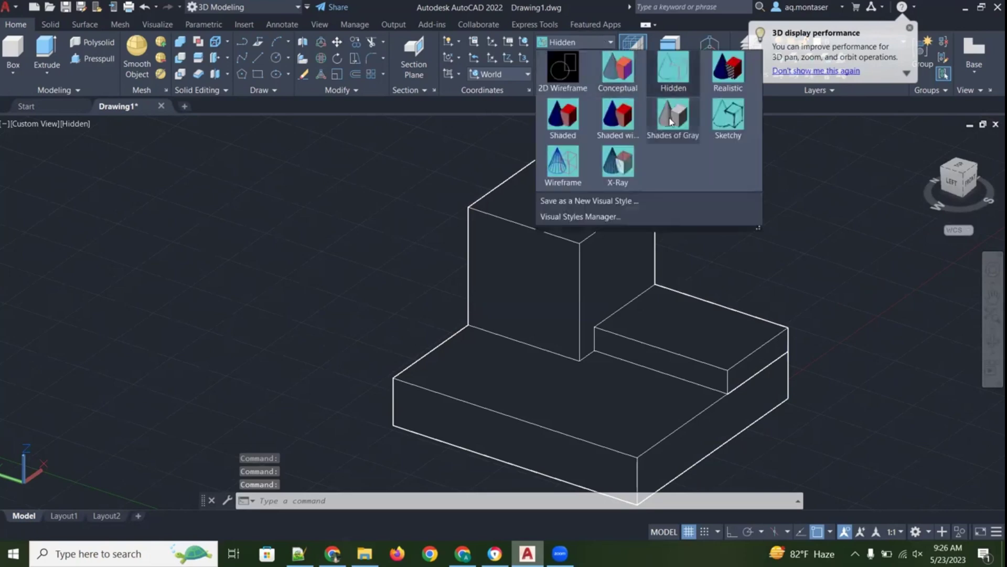
pyautogui.click(671, 121)
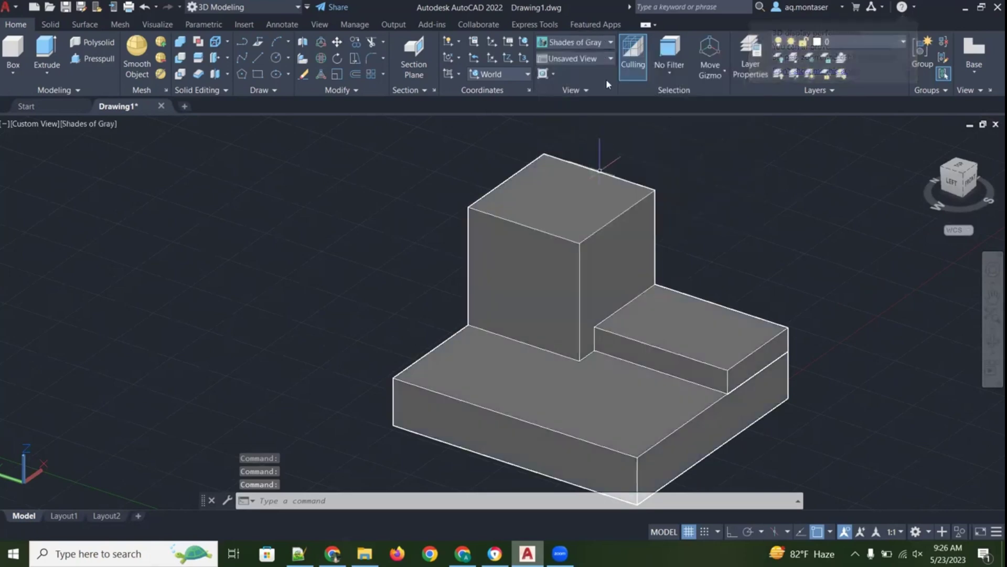
pyautogui.click(593, 167)
pyautogui.click(598, 42)
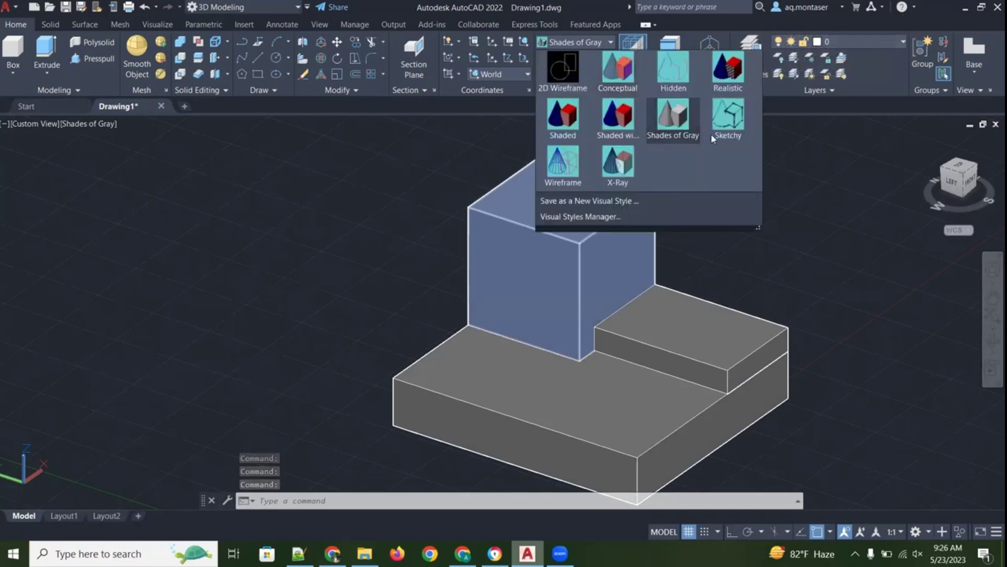
pyautogui.click(616, 157)
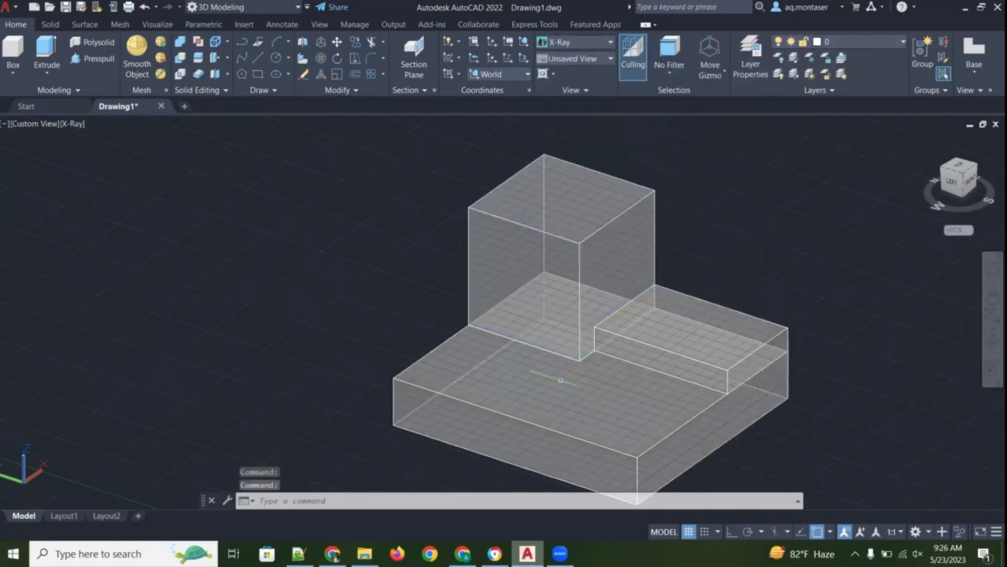
# Restore the Realistic visual style and orbit the stepped block slightly to inspect it
pyautogui.click(578, 42)
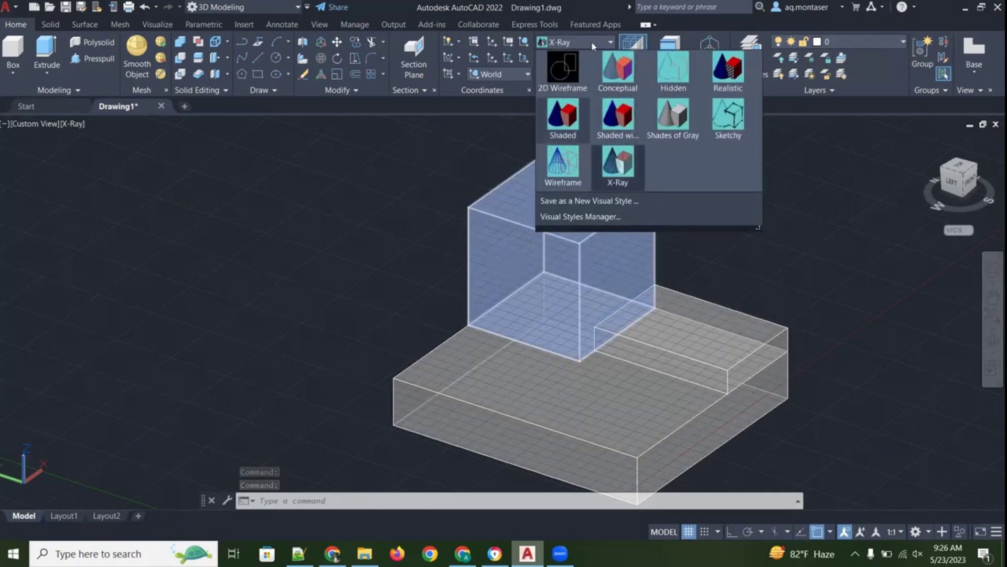
pyautogui.click(735, 73)
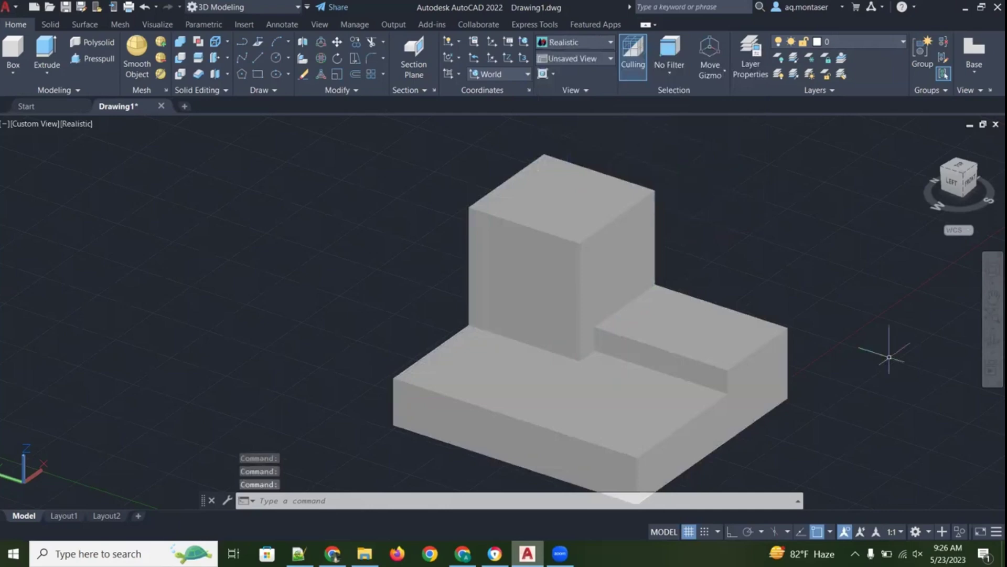
pyautogui.click(992, 338)
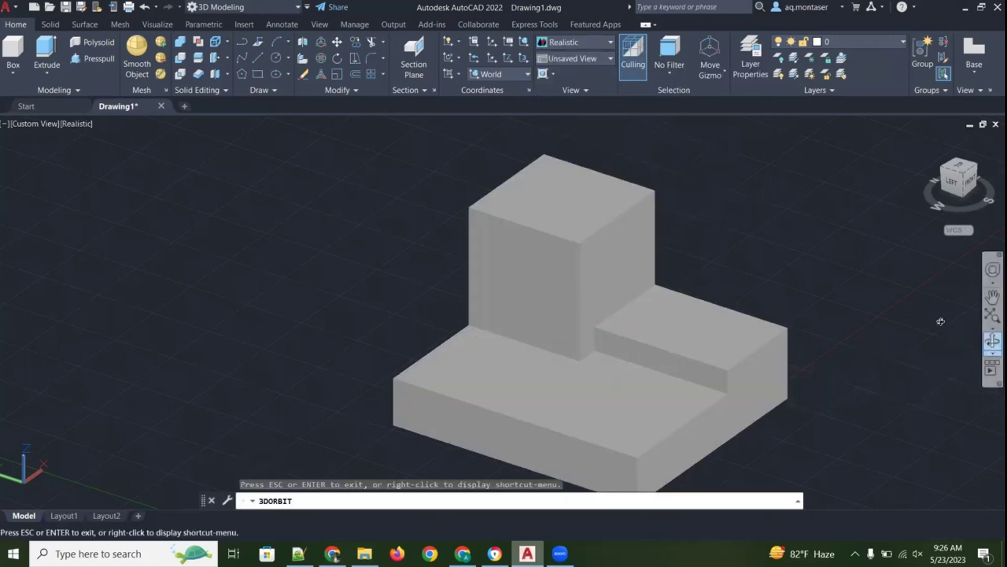
pyautogui.moveTo(906, 322); pyautogui.dragTo(850, 312)
pyautogui.moveTo(852, 321); pyautogui.dragTo(854, 314)
pyautogui.press('Escape')
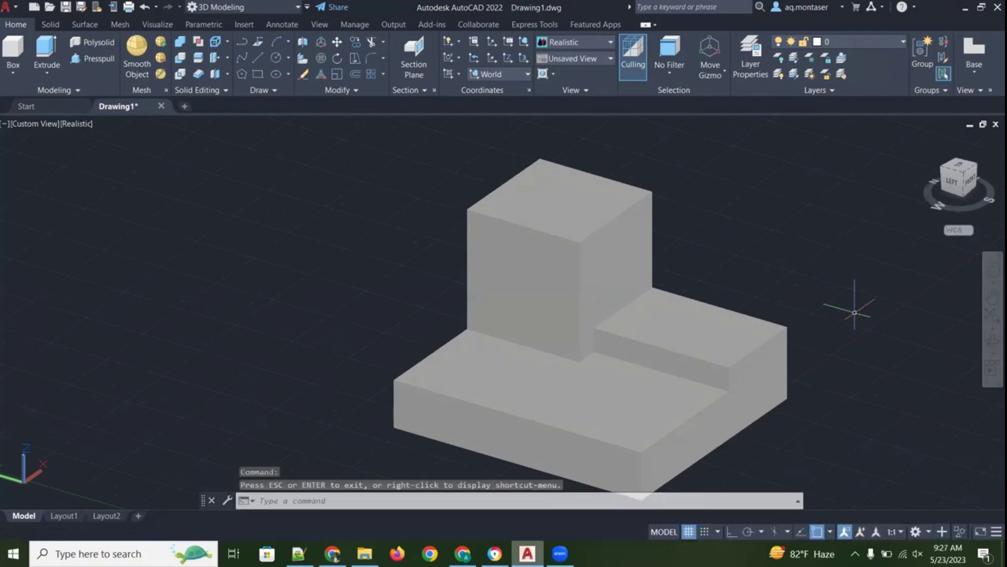
pyautogui.click(744, 328)
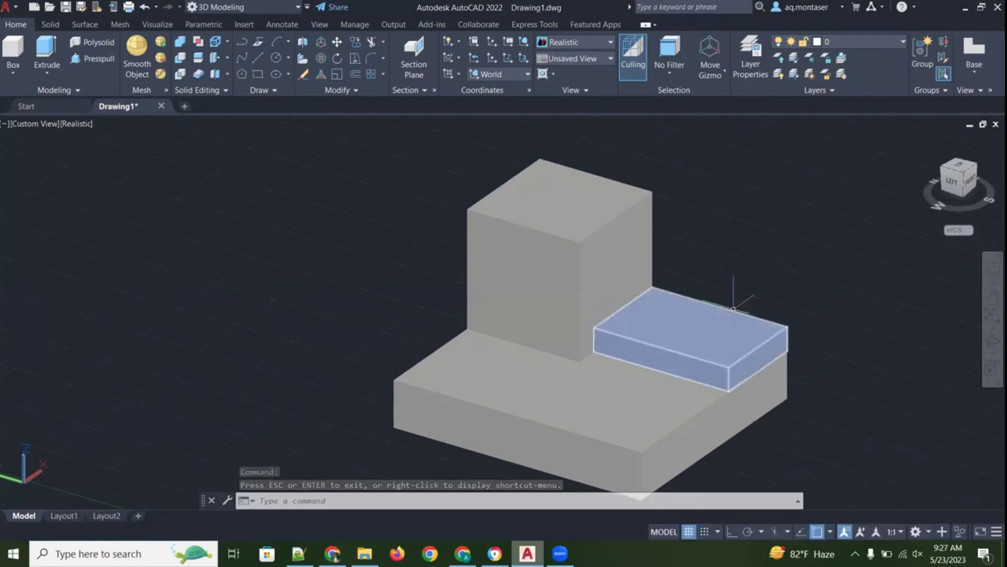
pyautogui.press('Escape')
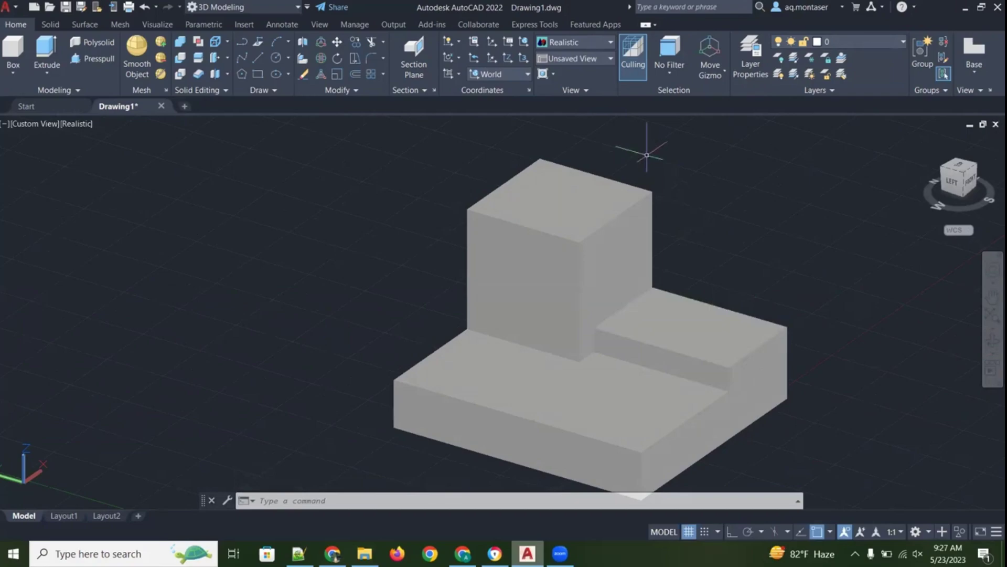
# Switch to the browser with Engineering_Drawing_Lab_8 (1).pdf and bring the Drawing-2 exercise into view
pyautogui.click(495, 554)
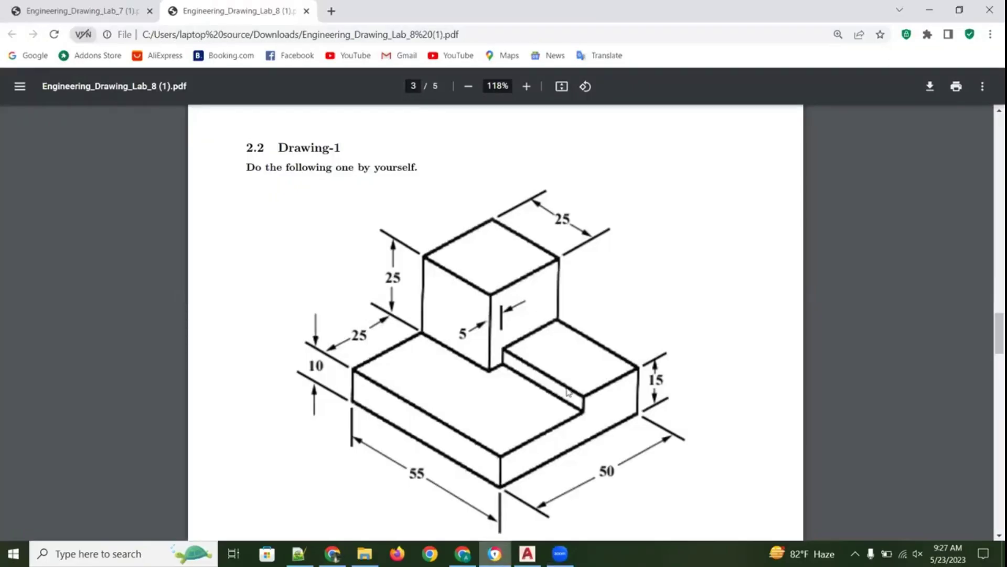
pyautogui.scroll(-10, 567, 392)
pyautogui.scroll(3, 362, 289)
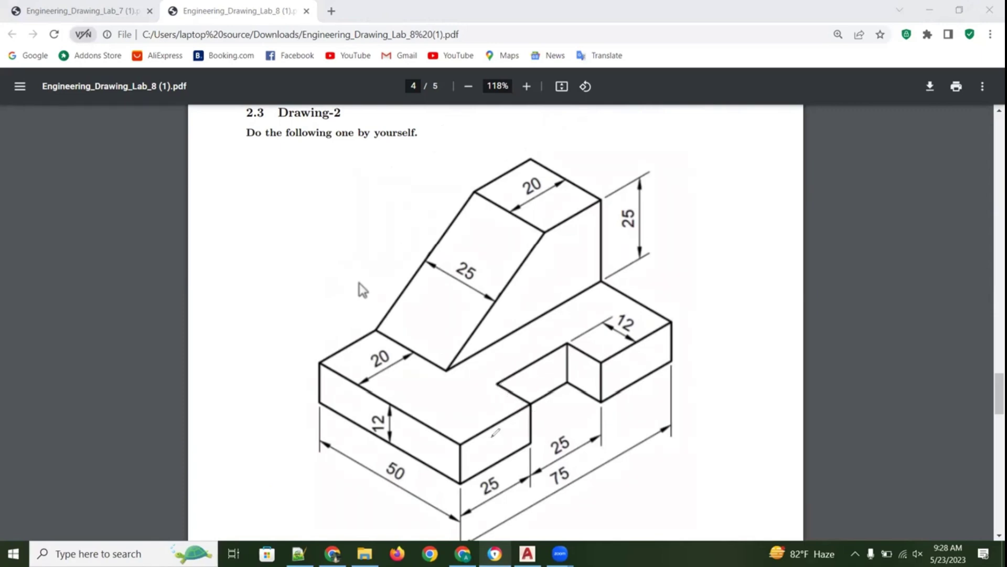
# Mark Drawing-2's 50 and 75 base edges and the short top edge beside the wedge in red, and circle the base notch
pyautogui.moveTo(321, 407)
pyautogui.mouseDown()
pyautogui.moveTo(443, 481)
pyautogui.moveTo(597, 417)
pyautogui.moveTo(671, 362)
pyautogui.mouseUp()
pyautogui.moveTo(569, 368)
pyautogui.mouseDown()
pyautogui.moveTo(588, 374)
pyautogui.moveTo(577, 405)
pyautogui.moveTo(568, 367)
pyautogui.mouseUp()
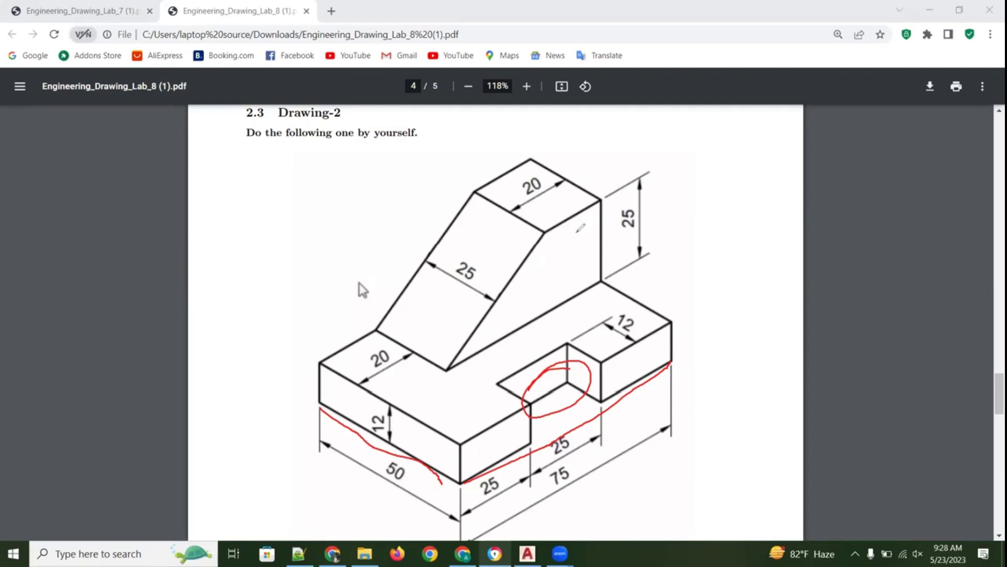
pyautogui.moveTo(671, 320); pyautogui.dragTo(603, 282)
# Mark the wedge's top and sloping edges, 20 and 25 widths, rear vertical edge and a vertical split below its front top corner in red
pyautogui.moveTo(497, 170); pyautogui.dragTo(502, 178)
pyautogui.moveTo(444, 225); pyautogui.dragTo(449, 234)
pyautogui.moveTo(514, 212); pyautogui.dragTo(566, 178)
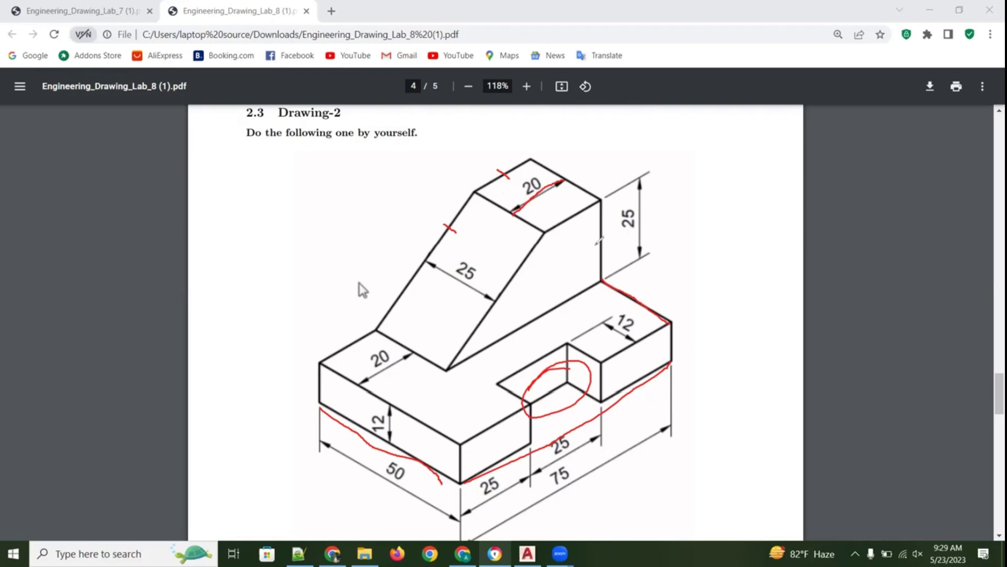
pyautogui.moveTo(544, 235); pyautogui.dragTo(553, 305)
pyautogui.moveTo(546, 231); pyautogui.dragTo(554, 311)
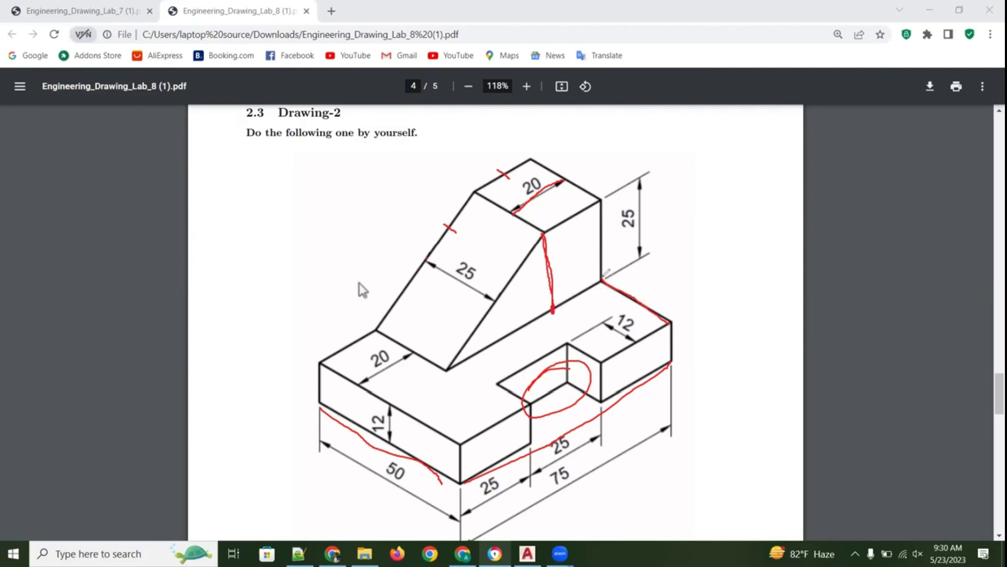
pyautogui.moveTo(603, 275); pyautogui.dragTo(598, 200)
pyautogui.moveTo(505, 216); pyautogui.dragTo(565, 173)
pyautogui.moveTo(430, 263); pyautogui.dragTo(489, 293)
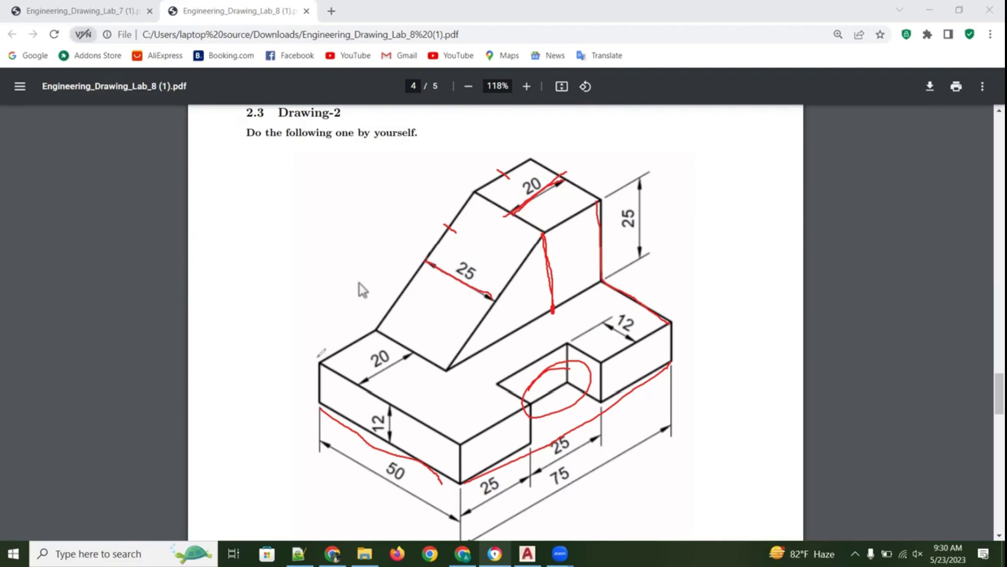
# Trace the 20 offset edge, the slope's foot and vertical guides on the wedge in red, and erase all strokes from Drawing-2
pyautogui.moveTo(327, 358)
pyautogui.mouseDown()
pyautogui.moveTo(318, 362)
pyautogui.moveTo(376, 330)
pyautogui.mouseUp()
pyautogui.moveTo(318, 362)
pyautogui.mouseDown()
pyautogui.moveTo(376, 330)
pyautogui.moveTo(447, 369)
pyautogui.mouseUp()
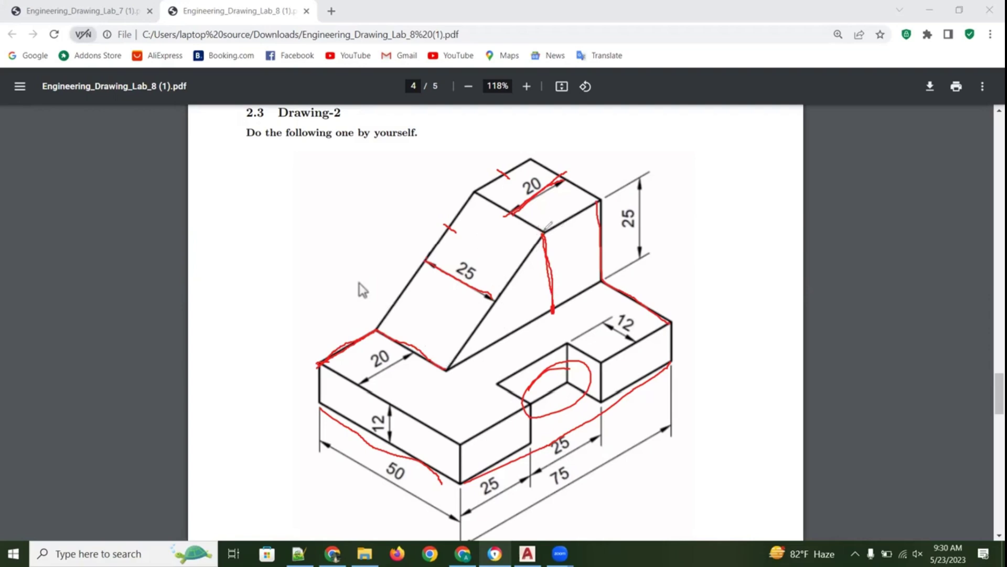
pyautogui.moveTo(555, 306); pyautogui.dragTo(545, 224)
pyautogui.moveTo(412, 292); pyautogui.dragTo(407, 250)
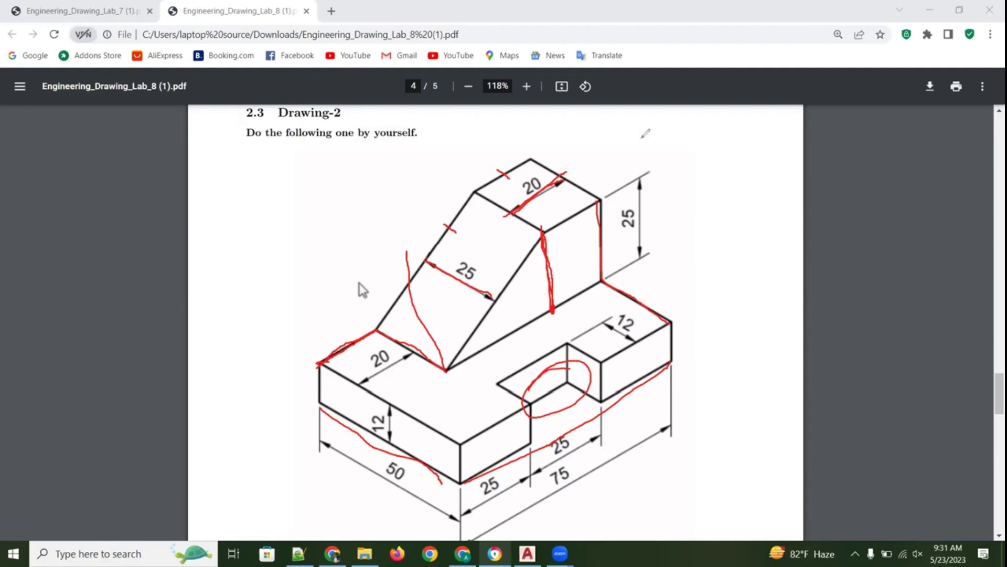
pyautogui.press('e')
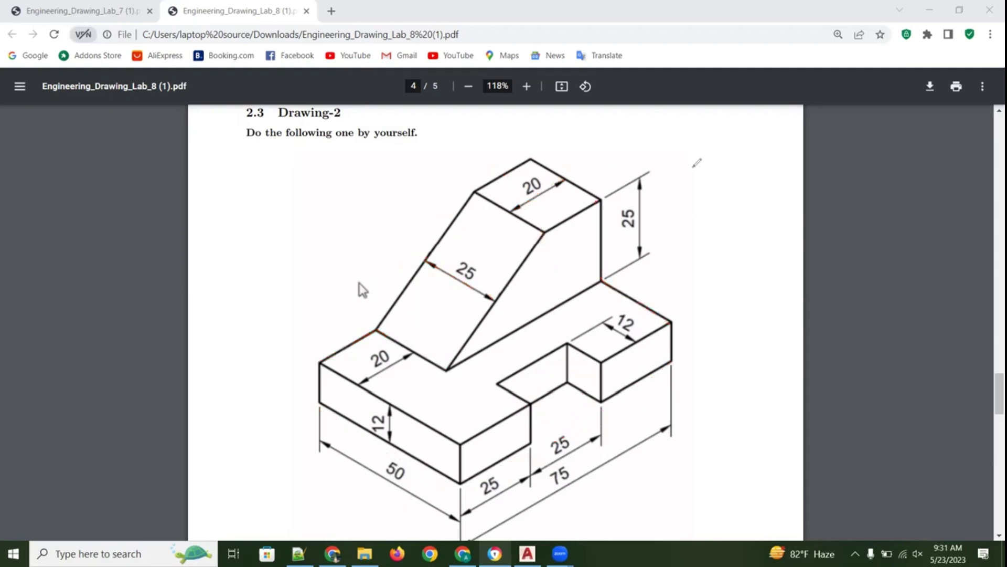